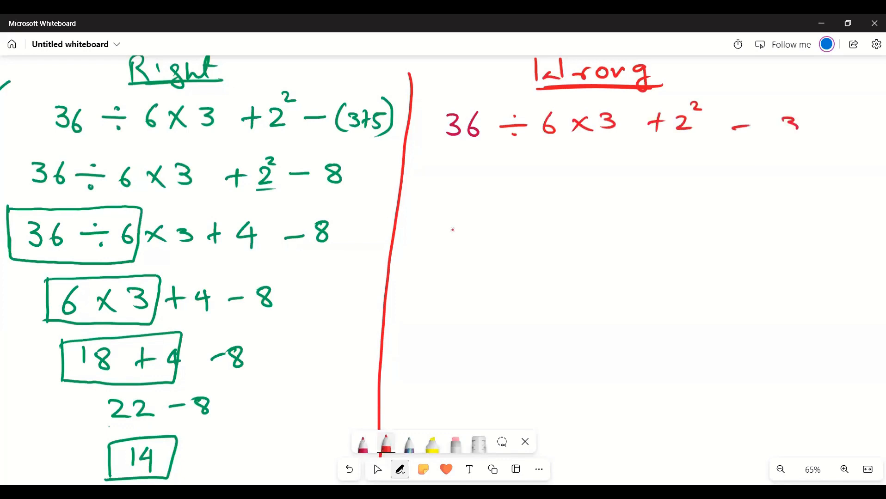
- Complete the first expression under the Wrong heading by handwriting the parenthesized term (3+5) in red
left_click_drag(812, 114, 807, 131)
left_click_drag(824, 121, 821, 131)
left_click_drag(824, 121, 837, 118)
left_click_drag(842, 107, 832, 140)
left_click_drag(778, 104, 790, 141)
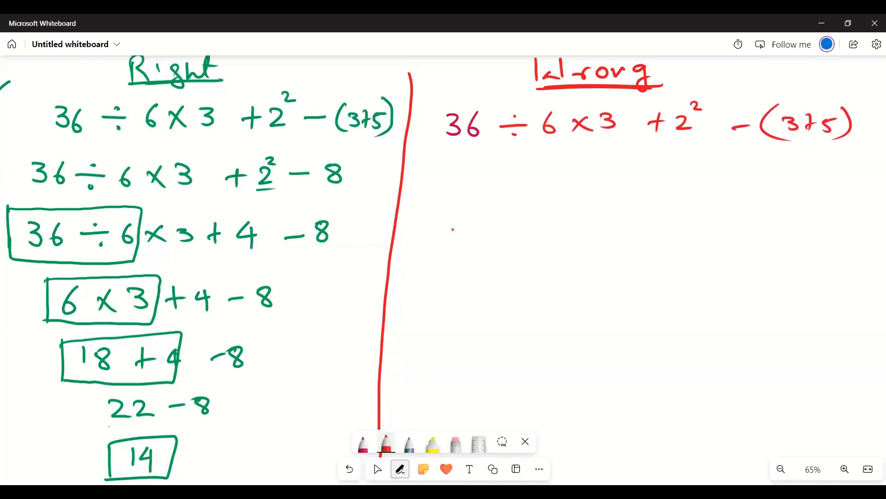
- Bracket 6 × 3 and handwrite 36 ÷ 18 + 2² − (3+5) below, bracketing the parentheses and correcting the mistaken last digit to 5
mouse_move(541, 133)
left_mouse_down()
mouse_move(579, 145)
mouse_move(634, 126)
left_mouse_up()
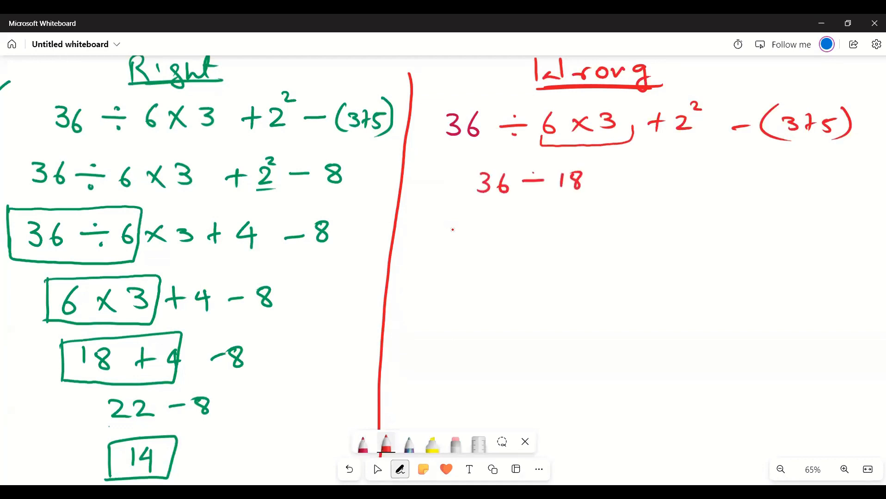
mouse_move(716, 201)
left_mouse_down()
mouse_move(784, 215)
mouse_move(796, 191)
left_mouse_up()
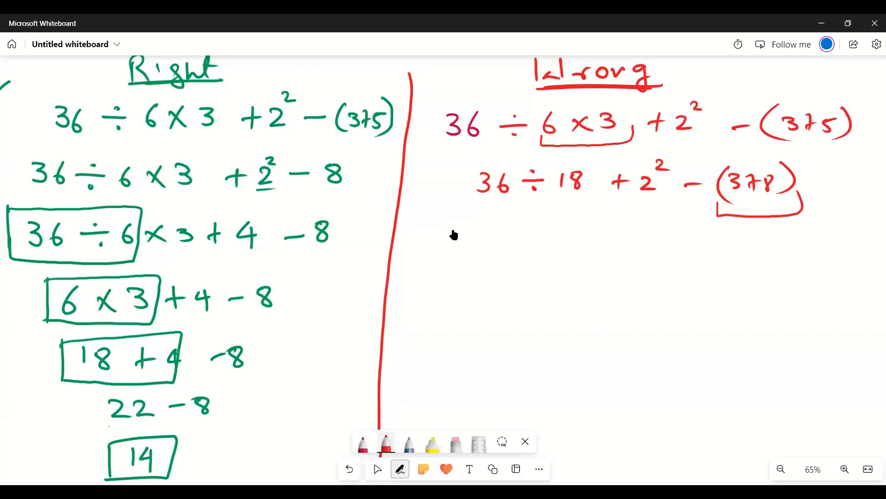
left_click(456, 444)
left_click(768, 184)
left_click(386, 444)
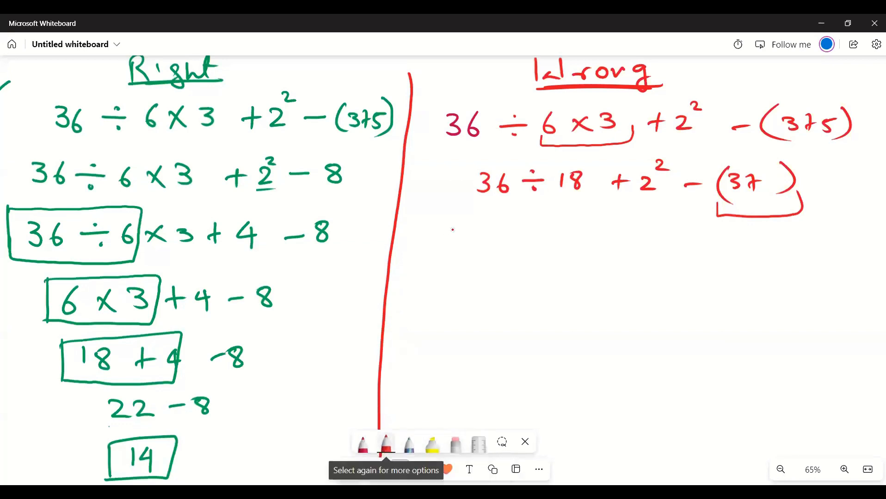
mouse_move(766, 174)
left_mouse_down()
mouse_move(764, 189)
mouse_move(785, 171)
left_mouse_up()
- Handwrite the next line of the wrong solution as 36 ÷ 18 + 2² − 8 and bracket 36 ÷ 18
left_click_drag(738, 245, 740, 243)
left_click_drag(694, 251, 714, 250)
left_click_drag(645, 239, 662, 254)
left_click_drag(657, 222, 669, 229)
mouse_move(618, 239)
left_mouse_down()
mouse_move(618, 252)
mouse_move(629, 250)
left_mouse_up()
mouse_move(491, 246)
left_mouse_down()
mouse_move(503, 254)
mouse_move(493, 263)
mouse_move(520, 254)
left_mouse_up()
mouse_move(543, 251)
left_mouse_down()
mouse_move(575, 244)
mouse_move(578, 257)
left_mouse_up()
left_click(557, 244)
left_click(557, 258)
left_click_drag(594, 241, 593, 239)
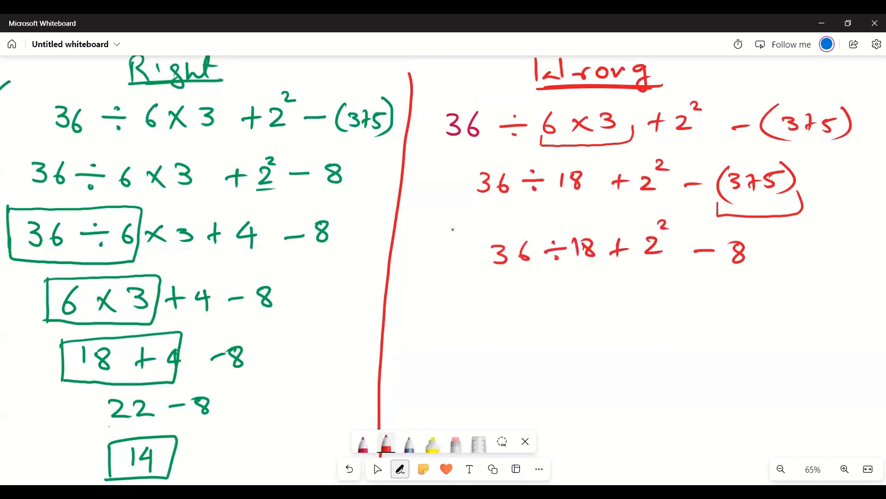
mouse_move(489, 263)
left_mouse_down()
mouse_move(554, 272)
mouse_move(604, 257)
left_mouse_up()
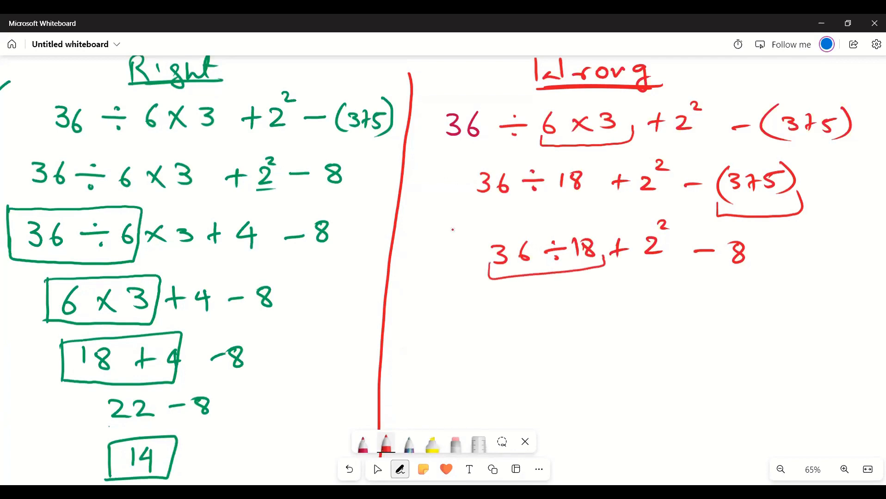
- Handwrite 2 + 2² − 8 as the next line of the wrong solution and bracket 2²
mouse_move(532, 302)
left_mouse_down()
mouse_move(531, 317)
mouse_move(550, 317)
mouse_move(591, 304)
left_mouse_up()
left_click_drag(580, 295, 580, 315)
mouse_move(600, 301)
left_mouse_down()
mouse_move(602, 316)
mouse_move(622, 316)
left_mouse_up()
left_click_drag(615, 288, 675, 307)
mouse_move(694, 302)
left_mouse_down()
mouse_move(679, 314)
mouse_move(694, 300)
left_mouse_up()
left_click_drag(597, 318, 627, 312)
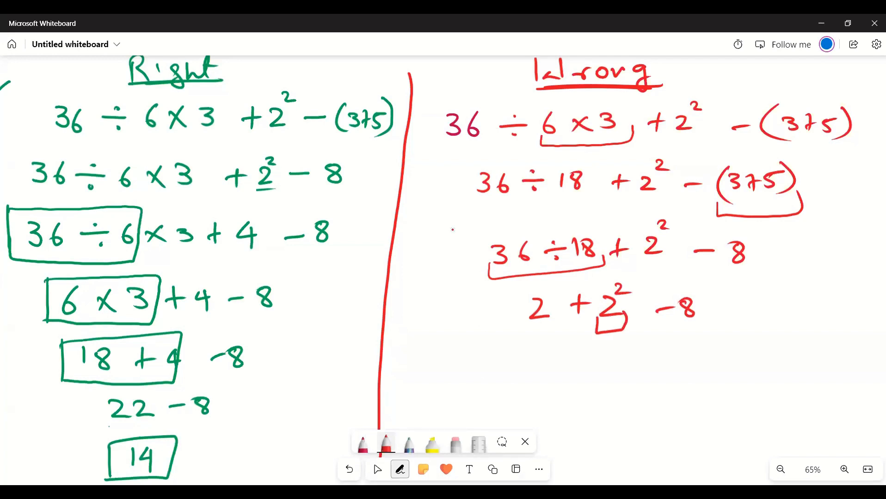
- Handwrite 2 + 4 − 8 as the next line of the wrong solution
mouse_move(533, 366)
left_mouse_down()
mouse_move(536, 382)
mouse_move(554, 380)
left_mouse_up()
left_click_drag(575, 363, 576, 380)
left_click_drag(570, 373, 586, 372)
mouse_move(602, 363)
left_mouse_down()
mouse_move(607, 384)
mouse_move(648, 369)
left_mouse_up()
mouse_move(665, 363)
left_mouse_down()
mouse_move(656, 377)
mouse_move(665, 364)
left_mouse_up()
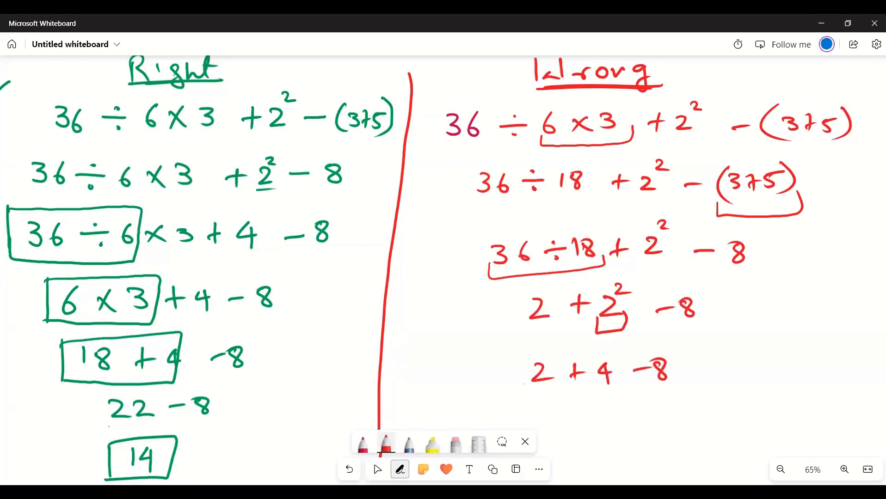
- Bracket 2 + 4, then handwrite 6 − 8 and the boxed answer −2 to finish the wrong solution
mouse_move(524, 383)
left_mouse_down()
mouse_move(624, 384)
mouse_move(581, 418)
left_mouse_up()
left_click_drag(613, 415, 624, 413)
left_click_drag(642, 405, 640, 407)
left_click_drag(605, 448, 664, 454)
mouse_move(594, 437)
left_mouse_down()
mouse_move(673, 432)
mouse_move(595, 435)
left_mouse_up()
- Draw a dark pink separator line across the whole board below the two worked solutions
left_click(377, 470)
scroll(467, 345, "down", 1)
scroll(467, 341, "up", 1)
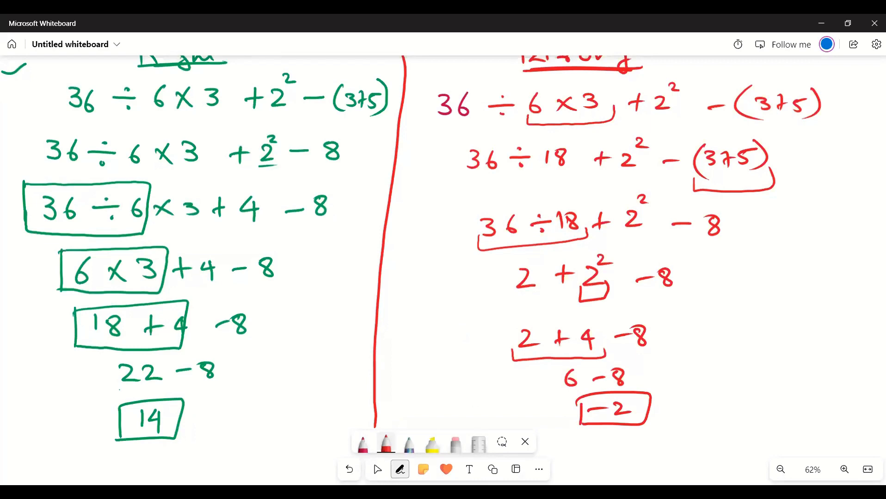
left_click_drag(431, 351, 450, 163)
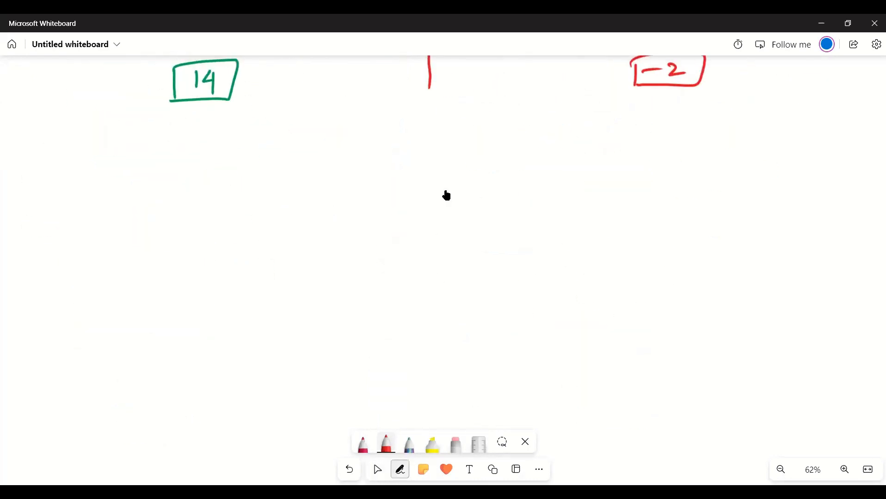
left_click(386, 444)
left_click(363, 444)
mouse_move(1, 156)
left_mouse_down()
mouse_move(435, 125)
mouse_move(885, 117)
left_mouse_up()
- Handwrite the heading Power below the separator line, undo the stray stroke beside it, and underline the heading twice
mouse_move(345, 196)
left_mouse_down()
mouse_move(368, 159)
mouse_move(344, 175)
left_mouse_up()
left_click_drag(378, 169, 377, 170)
mouse_move(399, 170)
left_mouse_down()
mouse_move(446, 177)
mouse_move(468, 168)
left_mouse_up()
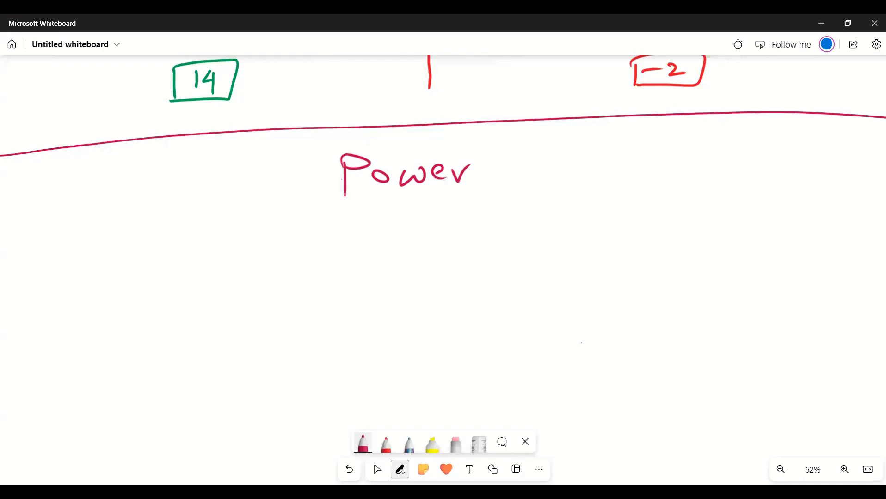
mouse_move(527, 169)
left_mouse_down()
mouse_move(526, 151)
mouse_move(522, 205)
left_mouse_up()
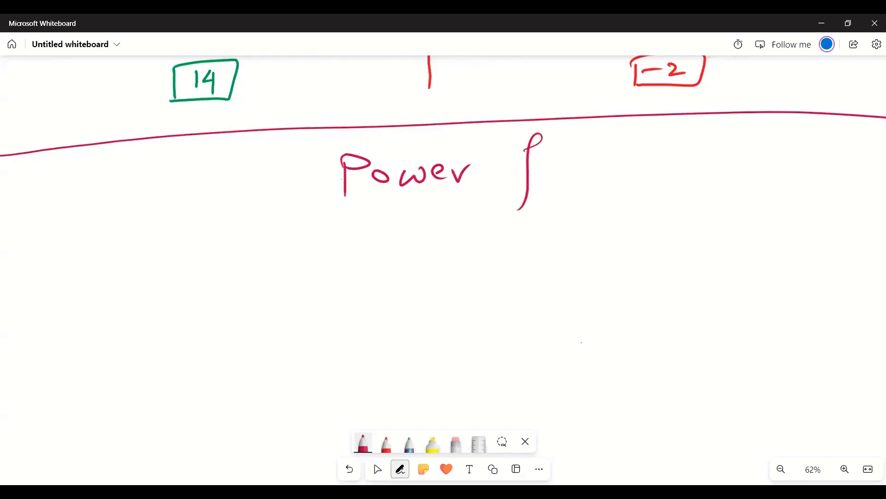
key("ctrl+z")
left_click_drag(339, 209, 470, 196)
left_click_drag(340, 208, 460, 200)
- Handwrite a with the exponent b below the Power heading, followed by a double arrow
left_click_drag(145, 270, 161, 291)
left_click_drag(160, 240, 161, 261)
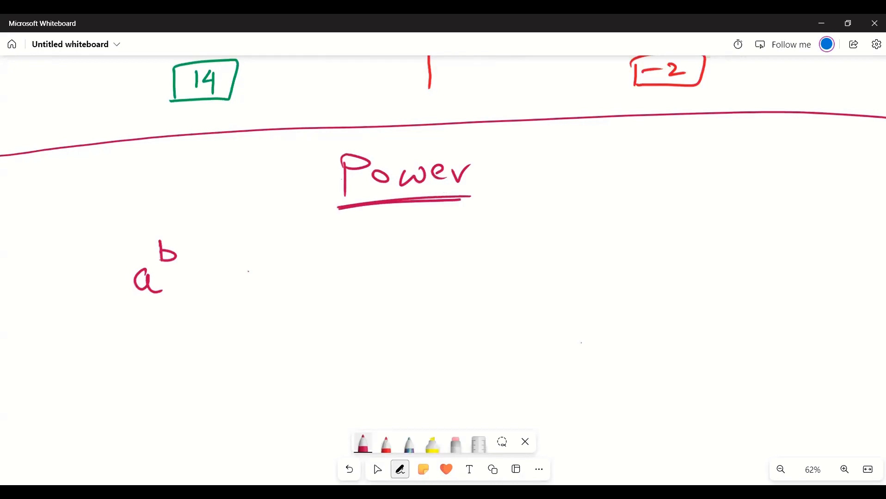
left_click_drag(247, 272, 270, 273)
left_click_drag(248, 279, 272, 279)
left_click_drag(266, 268, 269, 285)
- Handwrite the definition "Multiply a #b times" after the arrow
mouse_move(347, 284)
left_mouse_down()
mouse_move(370, 262)
mouse_move(394, 283)
left_mouse_up()
mouse_move(405, 258)
left_mouse_down()
mouse_move(405, 285)
mouse_move(422, 282)
left_mouse_up()
left_click_drag(415, 269, 432, 268)
left_click_drag(439, 268, 447, 290)
left_click_drag(469, 258, 478, 277)
left_click_drag(487, 262, 481, 292)
left_click_drag(553, 262, 564, 281)
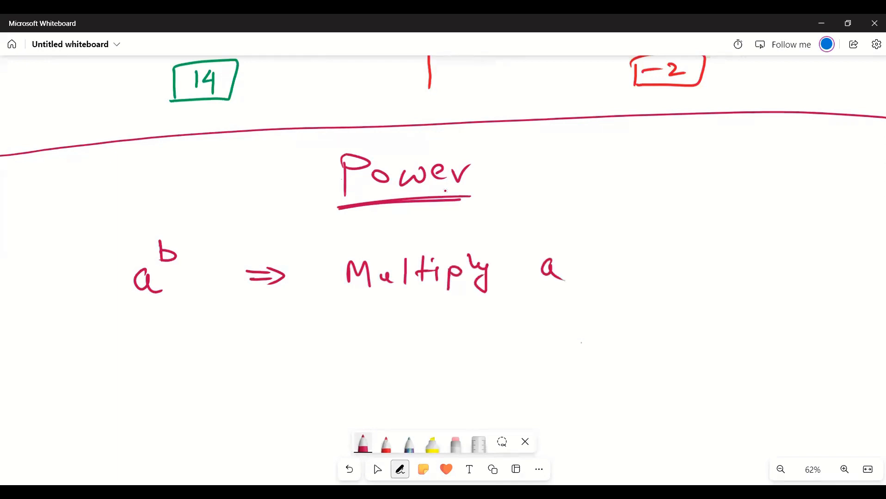
mouse_move(629, 246)
left_mouse_down()
mouse_move(630, 276)
mouse_move(616, 259)
mouse_move(617, 266)
left_mouse_up()
left_click_drag(607, 254, 605, 274)
left_click_drag(613, 253, 611, 272)
left_click_drag(676, 253, 676, 276)
left_click_drag(667, 271, 692, 262)
mouse_move(702, 262)
left_mouse_down()
mouse_move(703, 276)
mouse_move(761, 273)
left_mouse_up()
- Handwrite the expanded product a*a*a*a followed by dots below the definition, and draw a wide bracket under it
mouse_move(340, 329)
left_mouse_down()
mouse_move(331, 343)
mouse_move(346, 345)
left_mouse_up()
mouse_move(349, 329)
left_mouse_down()
mouse_move(362, 323)
mouse_move(357, 332)
left_mouse_up()
mouse_move(381, 333)
left_mouse_down()
mouse_move(372, 341)
mouse_move(388, 343)
left_mouse_up()
mouse_move(392, 324)
left_mouse_down()
mouse_move(433, 346)
mouse_move(436, 331)
left_mouse_up()
mouse_move(427, 327)
left_mouse_down()
mouse_move(444, 325)
mouse_move(462, 347)
left_mouse_up()
left_click_drag(473, 344, 480, 345)
left_click_drag(486, 342, 494, 342)
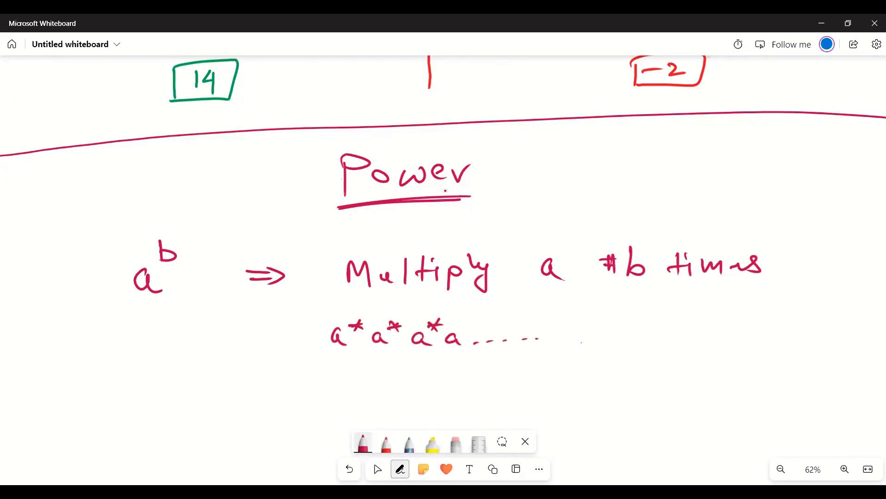
mouse_move(311, 343)
left_mouse_down()
mouse_move(534, 368)
mouse_move(711, 331)
left_mouse_up()
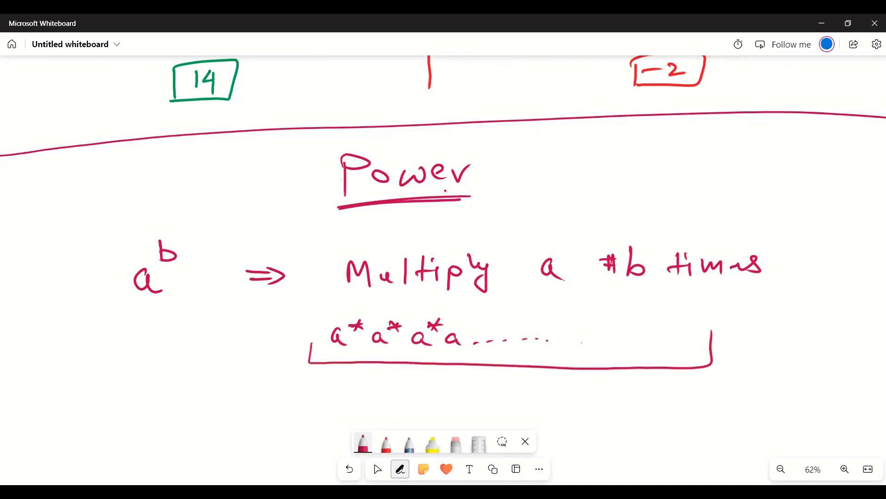
- Label the bracket under the expanded product "b-times"
mouse_move(431, 378)
left_mouse_down()
mouse_move(432, 401)
mouse_move(481, 388)
left_mouse_up()
left_click_drag(491, 381, 489, 399)
left_click_drag(485, 388, 502, 386)
left_click_drag(508, 388, 509, 399)
left_click_drag(505, 380, 505, 381)
left_click_drag(517, 389, 549, 400)
left_click_drag(558, 388, 569, 401)
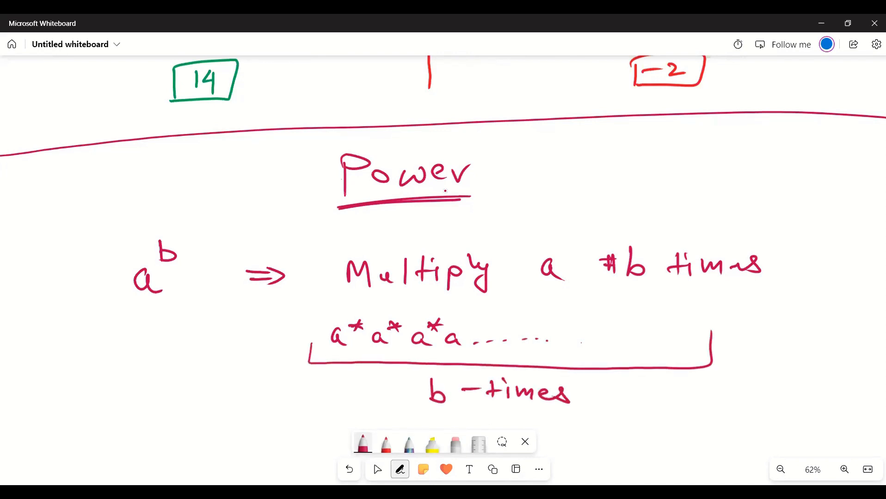
- Start an example below the definition by handwriting "Eg. 5²" followed by a double arrow
left_click(377, 470)
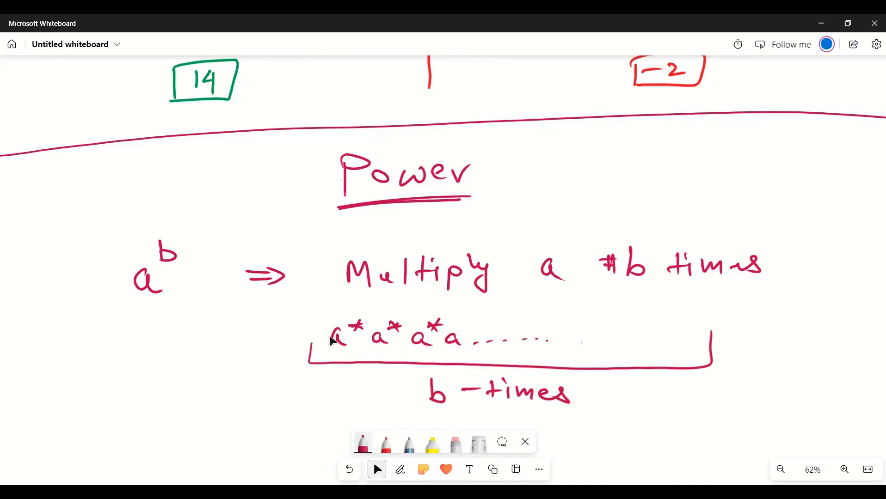
left_click_drag(326, 407, 340, 295)
left_click(400, 470)
left_click_drag(185, 338, 185, 362)
mouse_move(185, 337)
left_mouse_down()
mouse_move(204, 334)
mouse_move(205, 355)
left_mouse_up()
left_click_drag(221, 348, 213, 371)
left_click(241, 365)
mouse_move(308, 341)
left_mouse_down()
mouse_move(318, 352)
mouse_move(306, 362)
left_mouse_up()
left_click_drag(312, 343, 410, 351)
left_click_drag(394, 359, 415, 362)
- Handwrite "Multiply 5 2-times" after the example's arrow
left_click_drag(462, 364, 525, 365)
left_click_drag(537, 345, 583, 365)
mouse_move(588, 329)
left_mouse_down()
mouse_move(610, 354)
mouse_move(602, 378)
left_mouse_up()
left_click_drag(652, 342, 648, 360)
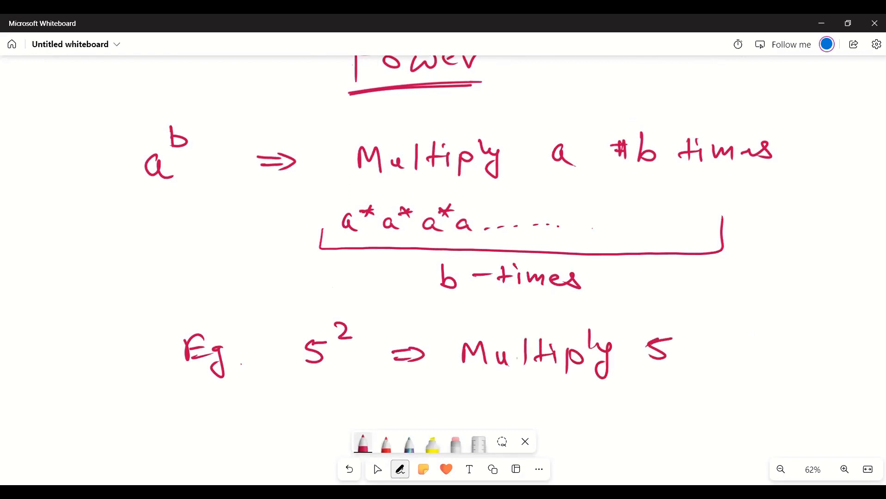
left_click_drag(737, 338, 758, 354)
left_click_drag(765, 348, 776, 346)
left_click_drag(789, 334, 861, 348)
- Handwrite the worked result 5×5 = 25 below the 5² explanation
mouse_move(546, 397)
left_mouse_down()
mouse_move(529, 414)
mouse_move(578, 417)
left_mouse_up()
left_click_drag(605, 399, 587, 415)
left_click_drag(641, 406, 665, 414)
left_click_drag(673, 404, 699, 416)
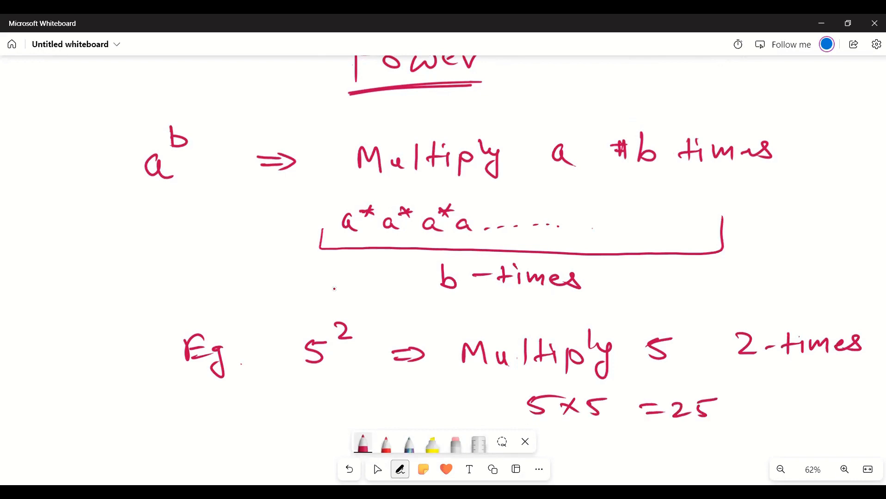
- Handwrite a second example, 2 with the exponent 10, below the 5² example, followed by a double arrow
left_click_drag(295, 422, 268, 232)
left_click(400, 470)
left_click_drag(233, 309, 262, 328)
left_click_drag(260, 270, 261, 283)
left_click_drag(280, 272, 279, 272)
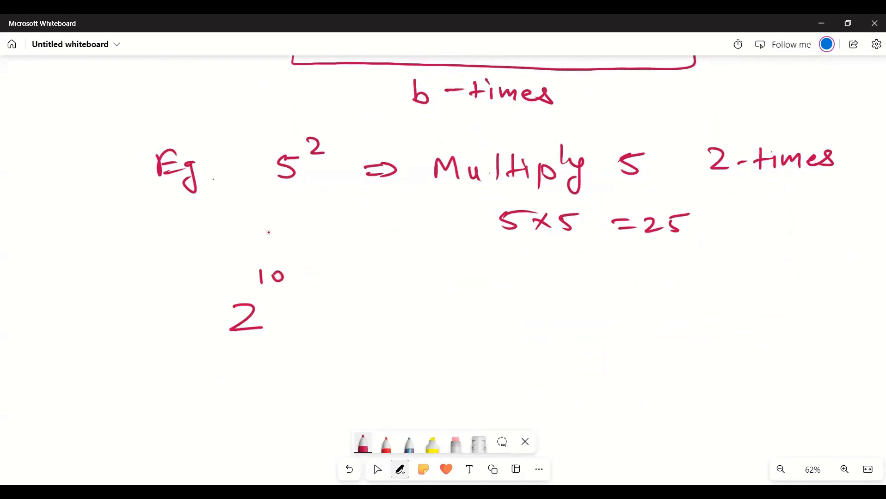
left_click_drag(318, 314, 346, 314)
left_click_drag(318, 323, 346, 324)
- Handwrite "Multiply 2 10-times" after the second example's arrow
mouse_move(341, 308)
left_mouse_down()
mouse_move(342, 327)
mouse_move(400, 326)
left_mouse_up()
left_click_drag(411, 313, 441, 326)
left_click_drag(459, 302, 468, 309)
left_click_drag(473, 313, 475, 324)
mouse_move(485, 310)
left_mouse_down()
mouse_move(500, 319)
mouse_move(510, 294)
left_mouse_up()
left_click_drag(514, 308, 527, 338)
left_click_drag(562, 308, 586, 326)
mouse_move(660, 298)
left_mouse_down()
mouse_move(662, 313)
mouse_move(675, 309)
left_mouse_up()
left_click_drag(691, 315, 716, 320)
left_click_drag(711, 306, 735, 306)
left_click_drag(741, 309, 806, 316)
- Handwrite the expanded product of ten 2s joined by multiplication signs below the second example
left_click(377, 470)
left_click_drag(383, 393, 322, 256)
key("alt+w")
mouse_move(208, 267)
left_mouse_down()
mouse_move(223, 280)
mouse_move(249, 281)
left_mouse_up()
mouse_move(248, 263)
left_mouse_down()
mouse_move(234, 283)
mouse_move(281, 276)
left_mouse_up()
mouse_move(303, 259)
left_mouse_down()
mouse_move(312, 274)
mouse_move(296, 274)
left_mouse_up()
mouse_move(329, 262)
left_mouse_down()
mouse_move(347, 277)
mouse_move(382, 278)
left_mouse_up()
mouse_move(395, 264)
left_mouse_down()
mouse_move(417, 277)
mouse_move(448, 275)
left_mouse_up()
mouse_move(459, 263)
left_mouse_down()
mouse_move(514, 279)
mouse_move(497, 280)
left_mouse_up()
left_click_drag(525, 259, 549, 274)
mouse_move(566, 259)
left_mouse_down()
mouse_move(576, 274)
mouse_move(615, 274)
left_mouse_up()
mouse_move(628, 255)
left_mouse_down()
mouse_move(647, 275)
mouse_move(711, 273)
left_mouse_up()
left_click_drag(711, 253, 689, 273)
left_click_drag(720, 259, 775, 274)
left_click_drag(774, 250, 754, 275)
mouse_move(782, 255)
left_mouse_down()
mouse_move(786, 273)
mouse_move(810, 272)
left_mouse_up()
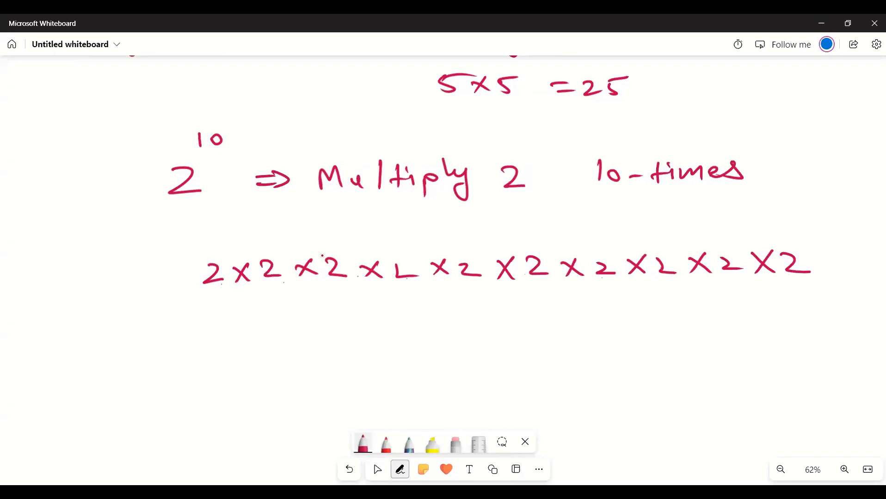
- Correct the fourth 2 in the product, then bracket the factors below with the running products 4, 8 and 16
left_click_drag(390, 260, 405, 276)
mouse_move(217, 289)
left_mouse_down()
mouse_move(252, 301)
mouse_move(278, 286)
left_mouse_up()
mouse_move(247, 319)
left_mouse_down()
mouse_move(241, 327)
mouse_move(258, 326)
left_mouse_up()
left_click_drag(253, 320, 252, 332)
mouse_move(268, 330)
left_mouse_down()
mouse_move(285, 330)
mouse_move(328, 287)
left_mouse_up()
mouse_move(307, 338)
left_mouse_down()
mouse_move(321, 346)
mouse_move(310, 334)
left_mouse_up()
mouse_move(338, 343)
left_mouse_down()
mouse_move(398, 331)
mouse_move(405, 280)
left_mouse_up()
mouse_move(396, 328)
left_mouse_down()
mouse_move(399, 341)
mouse_move(411, 343)
left_mouse_up()
- Continue the bracketed running products below the factors with 32, 64 and 128
left_click_drag(429, 341, 468, 288)
left_click_drag(461, 341, 465, 353)
left_click_drag(478, 345, 492, 356)
left_click_drag(413, 328, 407, 342)
left_click_drag(496, 349, 535, 290)
left_click_drag(539, 351, 535, 360)
left_click_drag(553, 353, 549, 359)
left_click_drag(571, 352, 594, 298)
left_click_drag(599, 340, 602, 354)
left_click_drag(603, 344, 620, 357)
- Finish the bracketed running products below the last three factors with 256, 512 and 1024
mouse_move(641, 348)
left_mouse_down()
mouse_move(664, 291)
mouse_move(674, 360)
left_mouse_up()
mouse_move(685, 347)
left_mouse_down()
mouse_move(685, 362)
mouse_move(694, 357)
left_mouse_up()
left_click_drag(710, 350, 738, 284)
mouse_move(752, 343)
left_mouse_down()
mouse_move(730, 360)
mouse_move(755, 361)
left_mouse_up()
left_click_drag(757, 350, 772, 362)
mouse_move(784, 352)
left_mouse_down()
mouse_move(795, 349)
mouse_move(806, 292)
left_mouse_up()
left_click_drag(819, 345, 820, 359)
left_click_drag(830, 350, 829, 351)
mouse_move(863, 348)
left_mouse_down()
mouse_move(865, 372)
mouse_move(848, 366)
mouse_move(855, 359)
left_mouse_up()
- Handwrite the result 2^10 = 1024 below the running products and draw a box around it
left_click_drag(261, 408, 280, 425)
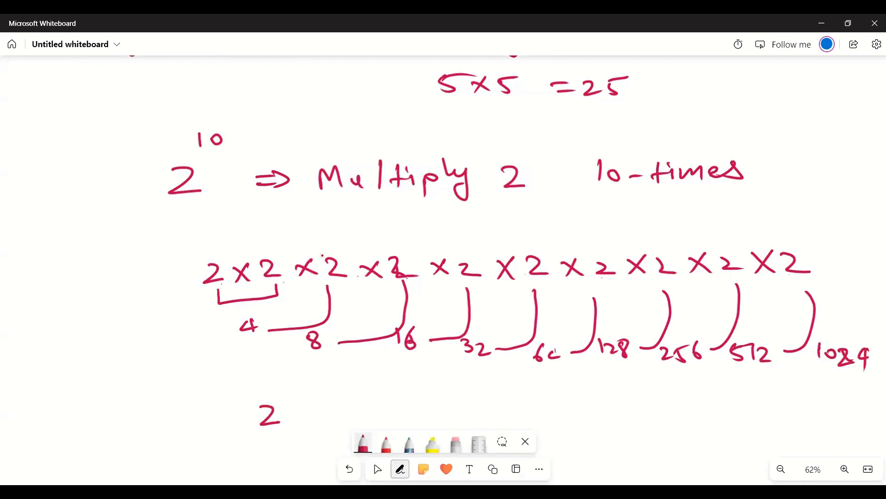
left_click_drag(276, 389, 280, 401)
left_click_drag(291, 389, 341, 407)
left_click_drag(327, 417, 349, 416)
left_click_drag(363, 402, 363, 414)
mouse_move(382, 403)
left_mouse_down()
mouse_move(431, 417)
mouse_move(362, 422)
left_mouse_up()
left_click_drag(216, 379, 221, 440)
mouse_move(215, 383)
left_mouse_down()
mouse_move(441, 366)
mouse_move(495, 418)
mouse_move(223, 438)
left_mouse_up()
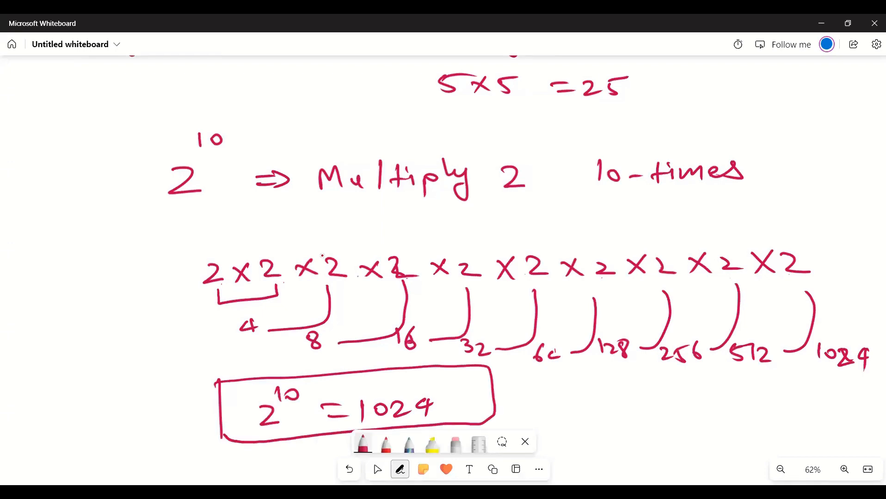
- Handwrite the general power a^b followed by a double arrow below the boxed result
left_click_drag(186, 370, 197, 183)
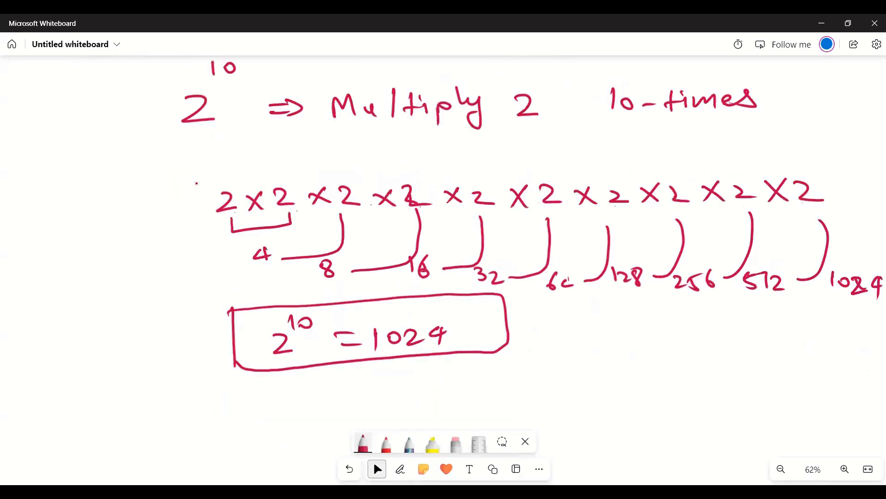
left_click_drag(176, 325, 184, 340)
left_click_drag(183, 296, 184, 310)
left_click_drag(291, 323, 319, 327)
left_click_drag(316, 317, 317, 332)
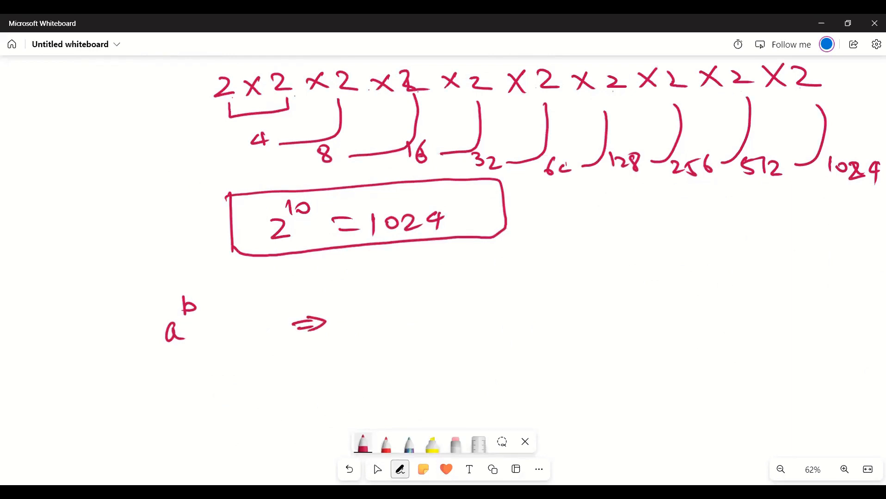
- Handwrite "both a & b ∈ ℝ" after the arrow beside a^b
left_click_drag(376, 306, 389, 324)
left_click_drag(394, 317, 428, 312)
left_click_drag(425, 305, 438, 324)
left_click_drag(491, 308, 509, 320)
left_click_drag(531, 289, 537, 316)
left_click_drag(519, 307, 544, 303)
mouse_move(561, 290)
left_mouse_down()
mouse_move(564, 312)
mouse_move(579, 311)
left_mouse_up()
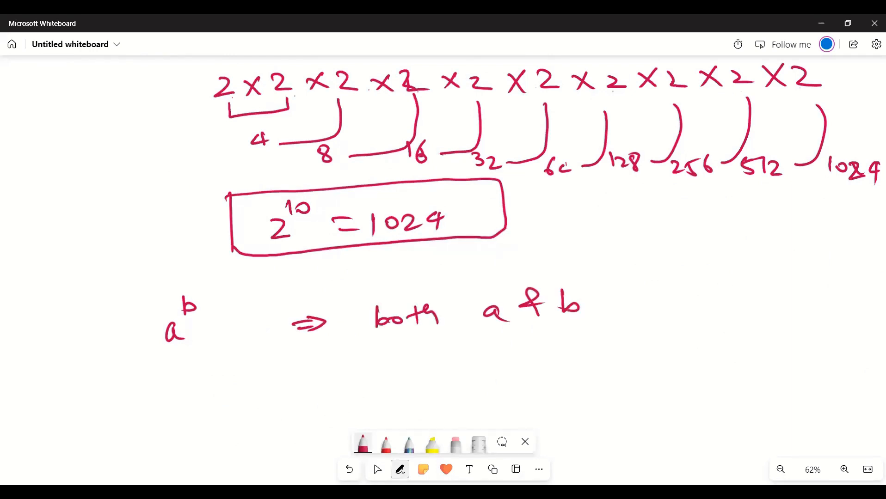
left_click_drag(640, 284, 644, 311)
left_click_drag(624, 300, 644, 299)
left_click_drag(691, 280, 692, 310)
mouse_move(701, 283)
left_mouse_down()
mouse_move(702, 309)
mouse_move(720, 314)
left_mouse_up()
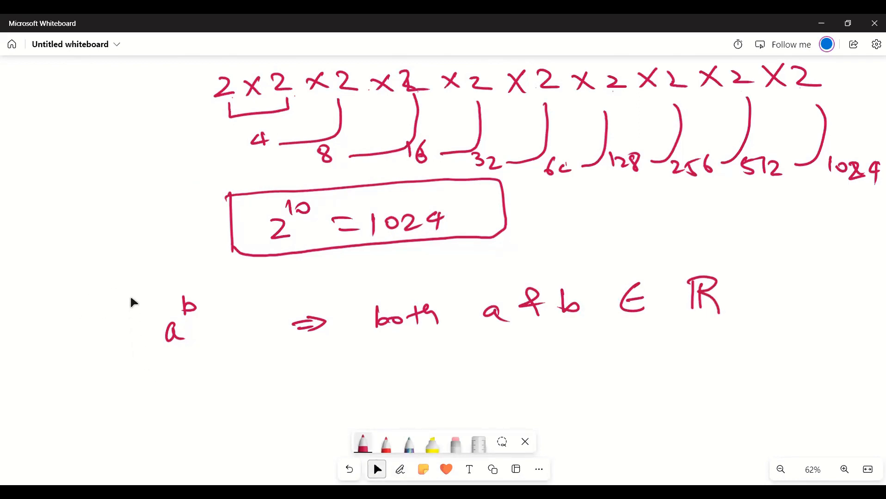
- Handwrite 5^-2 = 1/5² below the general power and box the fraction
scroll(141, 263, "down", 3)
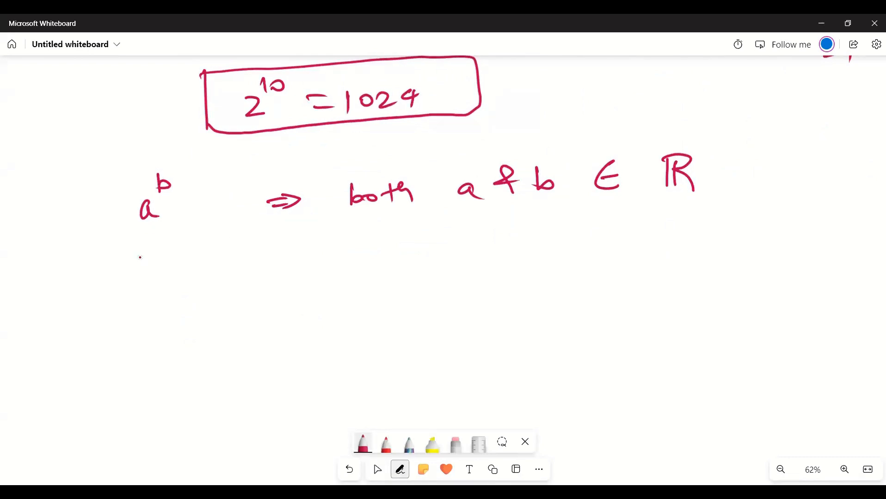
mouse_move(200, 283)
left_mouse_down()
mouse_move(217, 302)
mouse_move(198, 307)
mouse_move(238, 262)
left_mouse_up()
mouse_move(244, 254)
left_mouse_down()
mouse_move(248, 265)
mouse_move(264, 262)
left_mouse_up()
left_click_drag(301, 287, 321, 292)
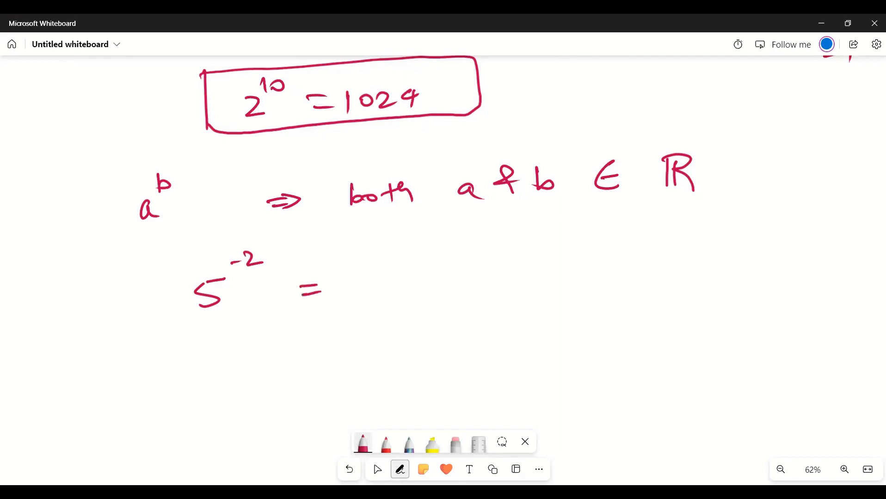
mouse_move(388, 256)
left_mouse_down()
mouse_move(392, 272)
mouse_move(424, 272)
left_mouse_up()
mouse_move(392, 306)
left_mouse_down()
mouse_move(384, 320)
mouse_move(409, 302)
left_mouse_up()
left_click_drag(409, 296, 427, 301)
left_click_drag(358, 244, 354, 350)
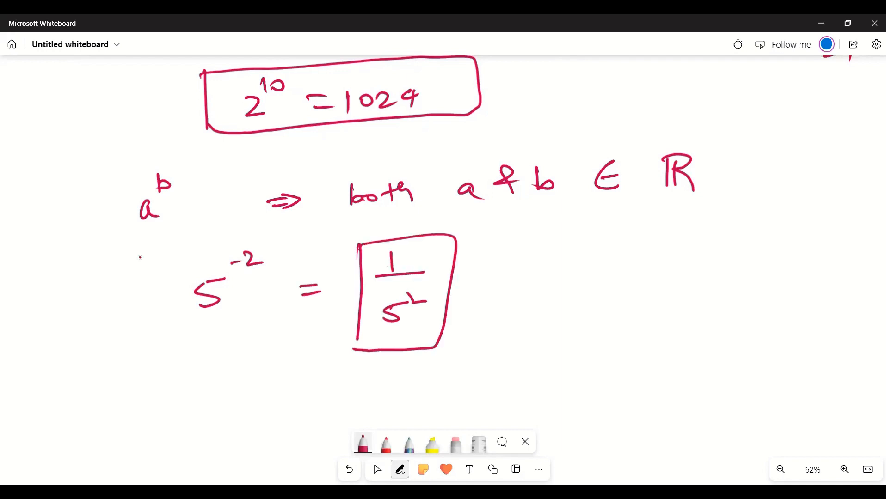
- Continue the 5^-2 line with an equals sign and the fraction 1/25
left_click_drag(514, 275, 533, 273)
left_click_drag(515, 282, 534, 279)
left_click_drag(600, 236, 601, 260)
left_click_drag(580, 273, 637, 268)
left_click_drag(587, 296, 609, 310)
left_click_drag(613, 298, 625, 312)
left_click_drag(612, 297, 632, 292)
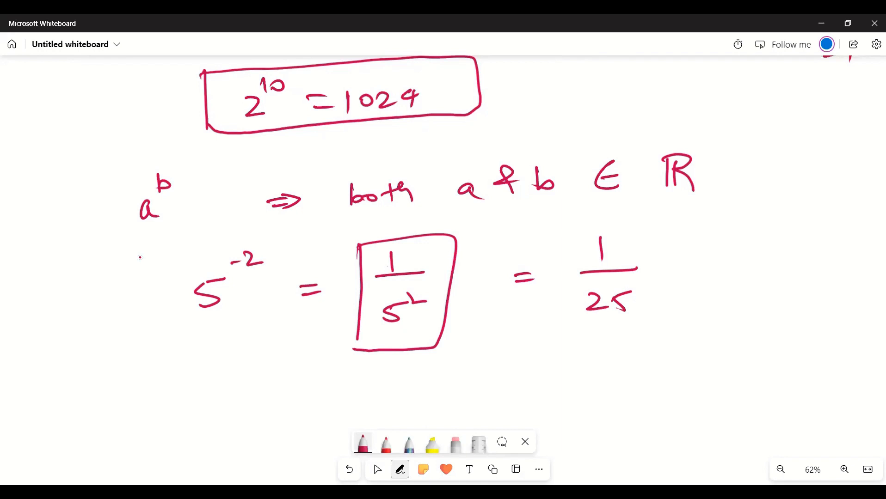
- Complete the 5^-2 line with the decimal result = 0.04
mouse_move(673, 265)
left_mouse_down()
mouse_move(692, 263)
mouse_move(700, 274)
left_mouse_up()
left_click_drag(734, 261, 745, 268)
left_click_drag(766, 257, 763, 258)
left_click_drag(776, 250, 786, 262)
left_click_drag(780, 255, 778, 278)
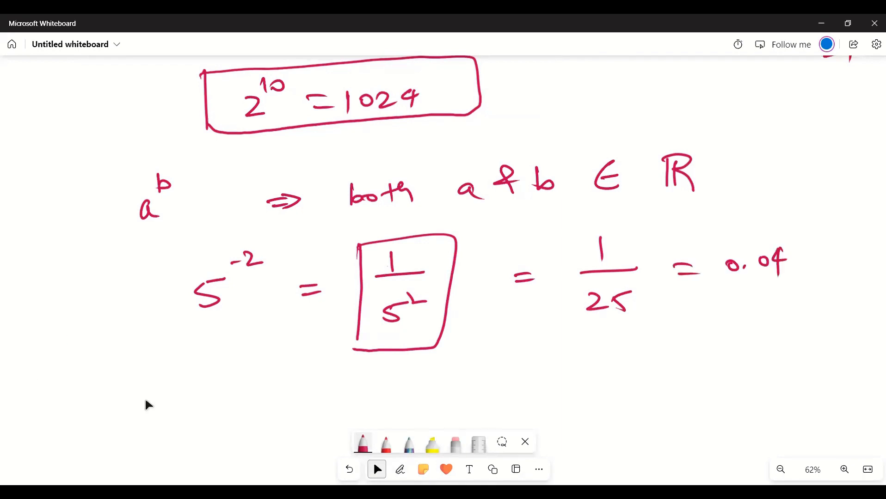
- Handwrite -5² = (-5)(-5) below the 5^-2 example
left_click_drag(147, 401, 157, 328)
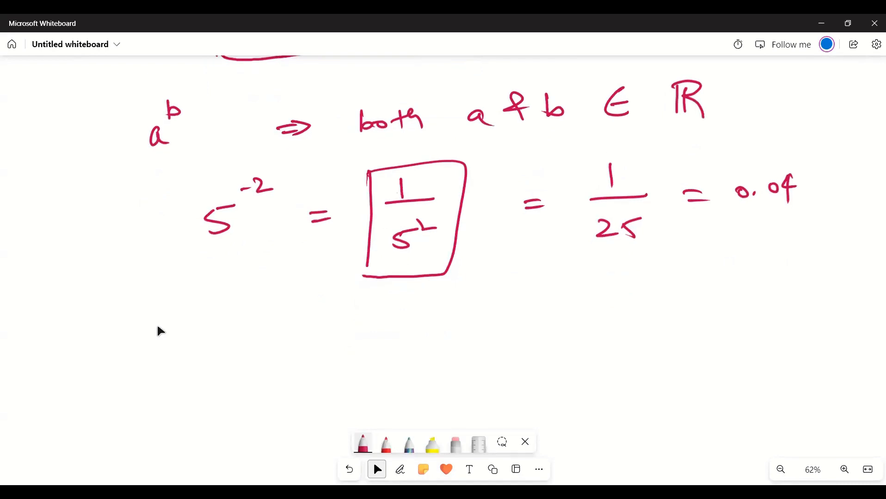
left_click_drag(200, 363, 215, 363)
left_click_drag(228, 347, 224, 366)
mouse_move(227, 347)
left_mouse_down()
mouse_move(258, 337)
mouse_move(323, 353)
left_mouse_up()
left_click_drag(309, 369, 330, 364)
mouse_move(382, 357)
left_mouse_down()
mouse_move(400, 354)
mouse_move(387, 370)
left_mouse_up()
mouse_move(423, 342)
left_mouse_down()
mouse_move(407, 366)
mouse_move(434, 367)
left_mouse_up()
mouse_move(468, 333)
left_mouse_down()
mouse_move(473, 366)
mouse_move(535, 338)
mouse_move(530, 362)
left_mouse_up()
left_click_drag(567, 333, 564, 359)
mouse_move(583, 351)
left_mouse_down()
mouse_move(596, 346)
mouse_move(603, 354)
left_mouse_up()
left_click_drag(602, 341, 619, 334)
left_click_drag(617, 318, 618, 361)
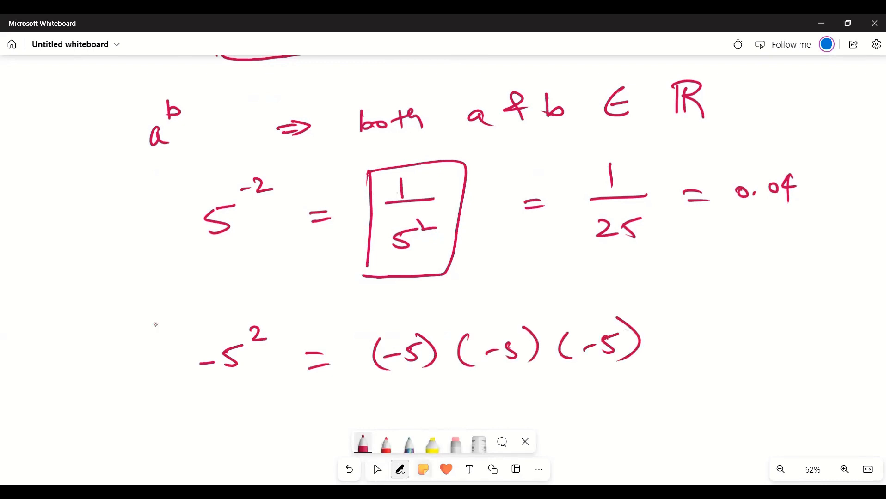
left_click(455, 444)
left_click(564, 346)
left_click_drag(585, 349, 629, 338)
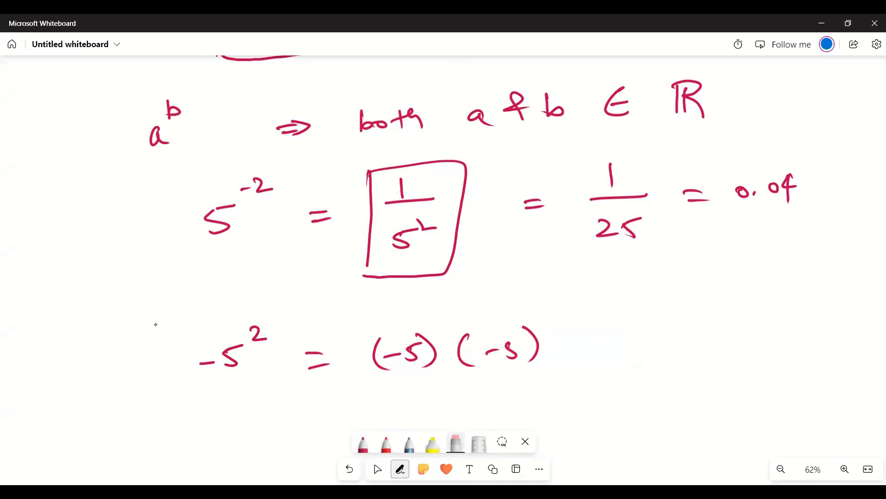
- Retouch the 5 in the second (-5) factor with the red pen, then return to the crimson pen
left_click(386, 444)
left_click_drag(507, 341, 524, 334)
left_click(363, 444)
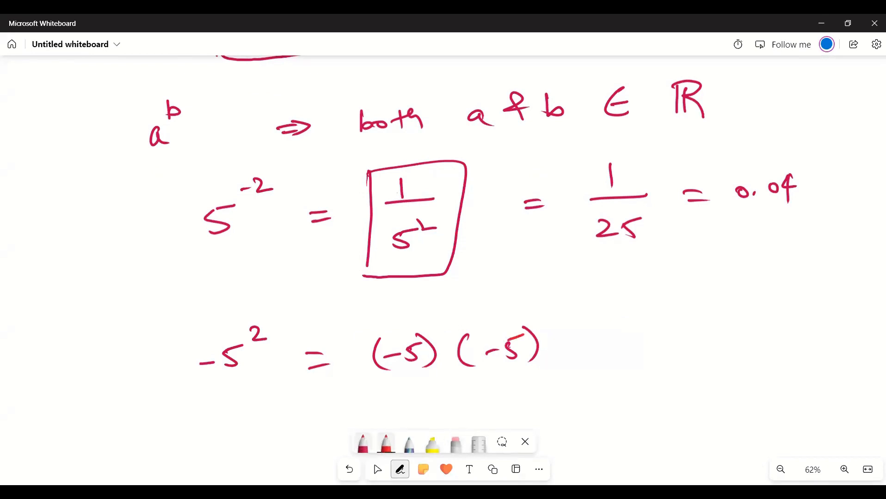
- Add an equals sign after (-5)(-5) and handwrite the sign rule - × - = + above the line's end
scroll(596, 233, "down", 2)
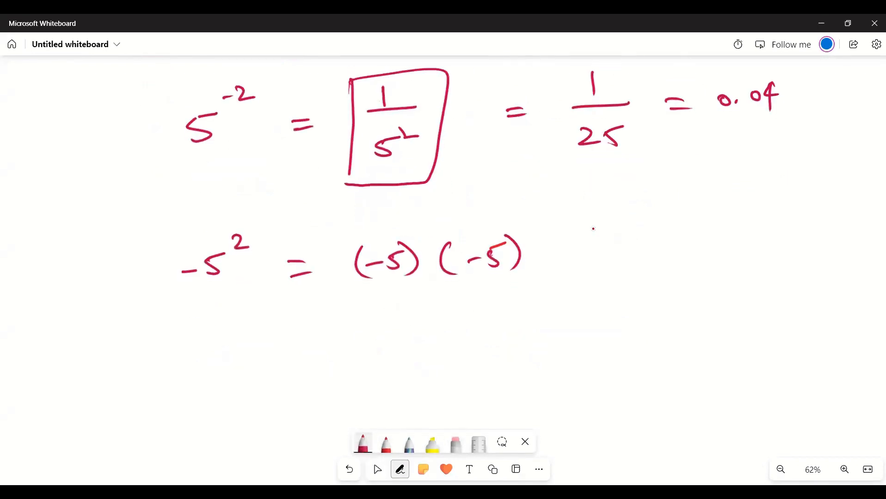
left_click_drag(551, 252, 562, 250)
left_click_drag(551, 260, 566, 258)
left_click_drag(628, 215, 646, 212)
left_click_drag(653, 205, 665, 220)
mouse_move(665, 205)
left_mouse_down()
mouse_move(656, 221)
mouse_move(703, 211)
left_mouse_up()
left_click_drag(777, 191, 779, 211)
left_click_drag(766, 207, 789, 198)
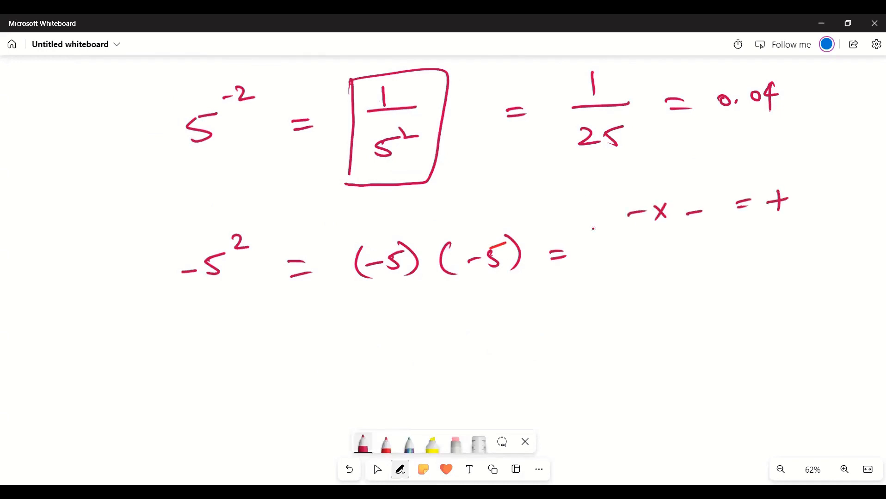
- Handwrite the result +25 after the equals sign and underline the 25
mouse_move(601, 247)
left_mouse_down()
mouse_move(601, 264)
mouse_move(618, 256)
left_mouse_up()
left_click_drag(625, 252, 645, 264)
left_click_drag(652, 250, 665, 248)
left_click_drag(618, 277, 673, 273)
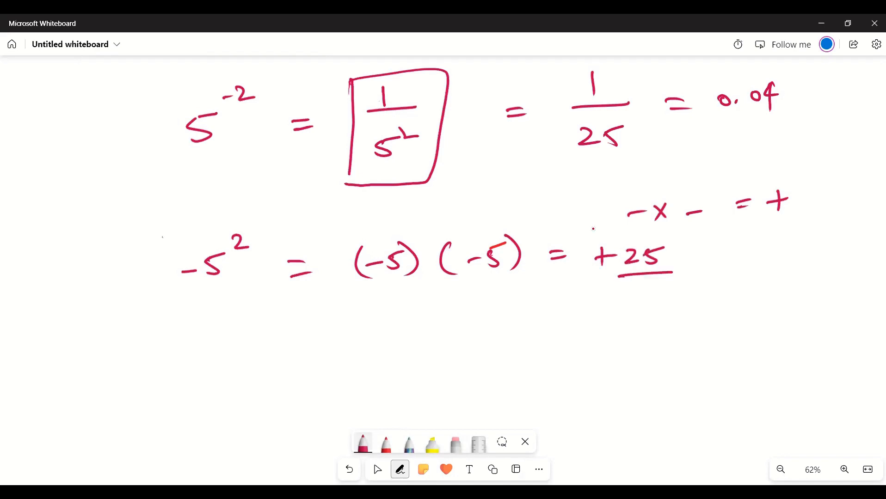
- Handwrite b = 2 below the -5² example, with a^b at the start of the line
left_click_drag(121, 339, 123, 357)
left_click_drag(153, 351, 175, 353)
mouse_move(183, 340)
left_mouse_down()
mouse_move(187, 355)
mouse_move(211, 353)
left_mouse_up()
left_click_drag(32, 344, 34, 357)
left_click_drag(28, 316, 42, 327)
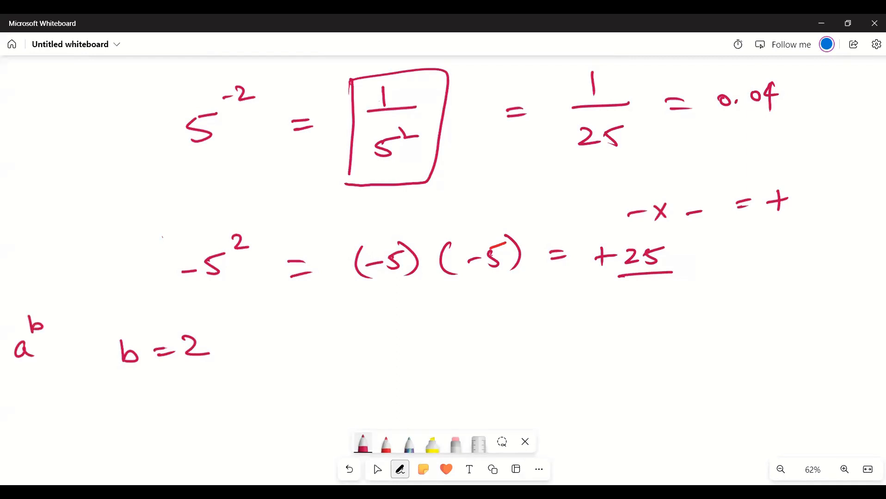
- Handwrite a double arrow and "Square of Numbers" after b = 2
left_click_drag(264, 340, 284, 352)
mouse_move(346, 331)
left_mouse_down()
mouse_move(327, 347)
mouse_move(356, 361)
left_mouse_up()
left_click_drag(370, 339, 386, 346)
left_click_drag(393, 339, 403, 346)
left_click_drag(410, 336, 440, 345)
mouse_move(509, 329)
left_mouse_down()
mouse_move(491, 344)
mouse_move(504, 366)
left_mouse_up()
mouse_move(554, 336)
left_mouse_down()
mouse_move(555, 352)
mouse_move(570, 350)
left_mouse_up()
left_click_drag(580, 338, 659, 339)
mouse_move(666, 341)
left_mouse_down()
mouse_move(678, 330)
mouse_move(680, 342)
left_mouse_up()
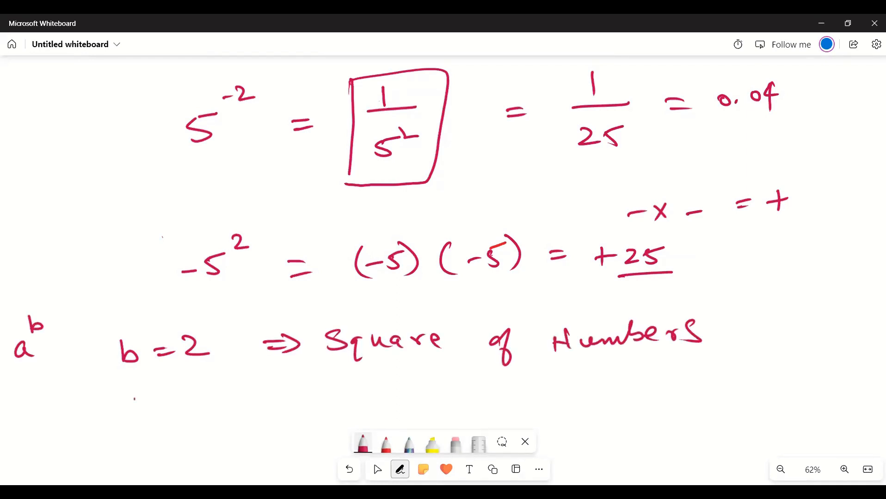
- Handwrite "b = 3 ⇒ Cube of Numbers" under the b = 2 line and circle the a^b expression
mouse_move(133, 398)
left_mouse_down()
mouse_move(143, 414)
mouse_move(189, 408)
left_mouse_up()
left_click_drag(172, 419, 190, 416)
left_click_drag(196, 398, 200, 418)
mouse_move(275, 403)
left_mouse_down()
mouse_move(296, 401)
mouse_move(278, 415)
left_mouse_up()
mouse_move(340, 403)
left_mouse_down()
mouse_move(356, 390)
mouse_move(416, 406)
left_mouse_up()
mouse_move(504, 384)
left_mouse_down()
mouse_move(488, 393)
mouse_move(499, 411)
left_mouse_up()
left_click_drag(554, 388, 562, 400)
left_click_drag(562, 386, 575, 401)
mouse_move(582, 393)
left_mouse_down()
mouse_move(640, 374)
mouse_move(649, 393)
left_mouse_up()
mouse_move(656, 394)
left_mouse_down()
mouse_move(671, 398)
mouse_move(695, 384)
left_mouse_up()
left_click_drag(716, 376, 698, 396)
left_click_drag(555, 396, 552, 409)
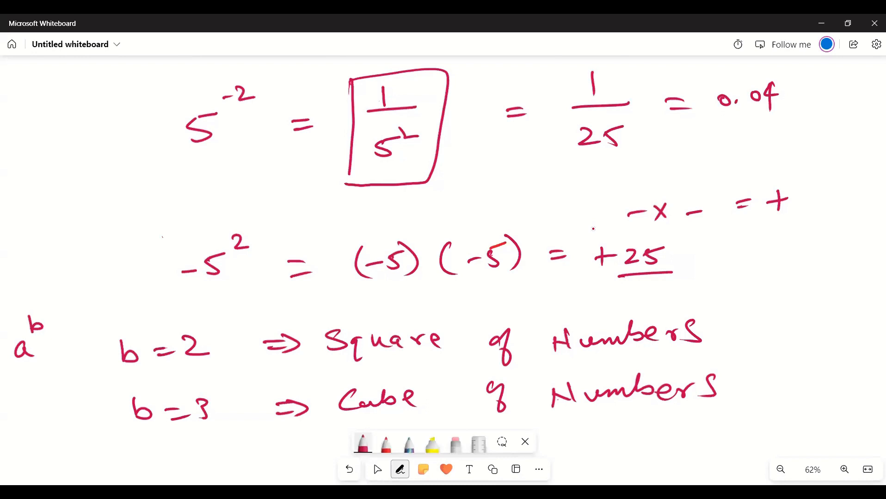
mouse_move(22, 303)
left_mouse_down()
mouse_move(9, 306)
mouse_move(3, 324)
left_mouse_up()
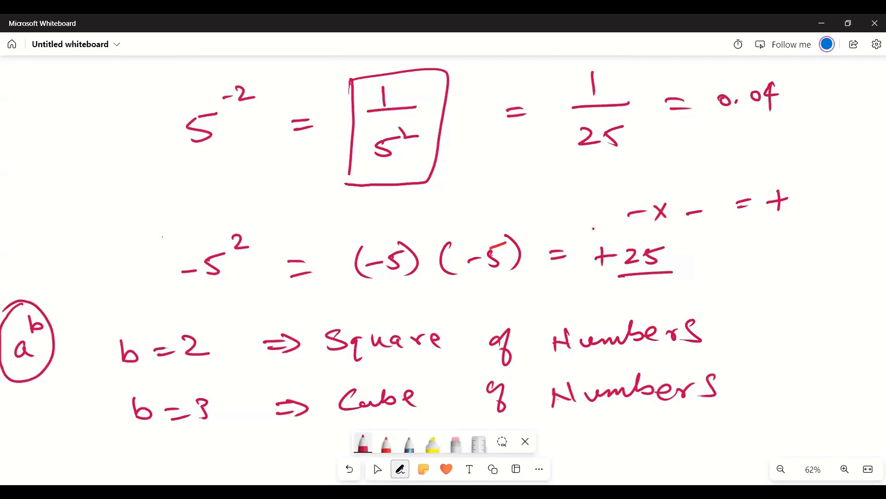
- Box the -5² expression and label it "square of -5"
left_click_drag(155, 238, 159, 290)
mouse_move(154, 242)
left_mouse_down()
mouse_move(178, 290)
mouse_move(159, 290)
left_mouse_up()
mouse_move(61, 225)
left_mouse_down()
mouse_move(51, 241)
mouse_move(73, 246)
left_mouse_up()
left_click_drag(80, 225, 110, 221)
left_click_drag(110, 218, 131, 198)
left_click_drag(150, 189, 147, 216)
left_click_drag(102, 257, 116, 249)
left_click_drag(134, 227, 125, 252)
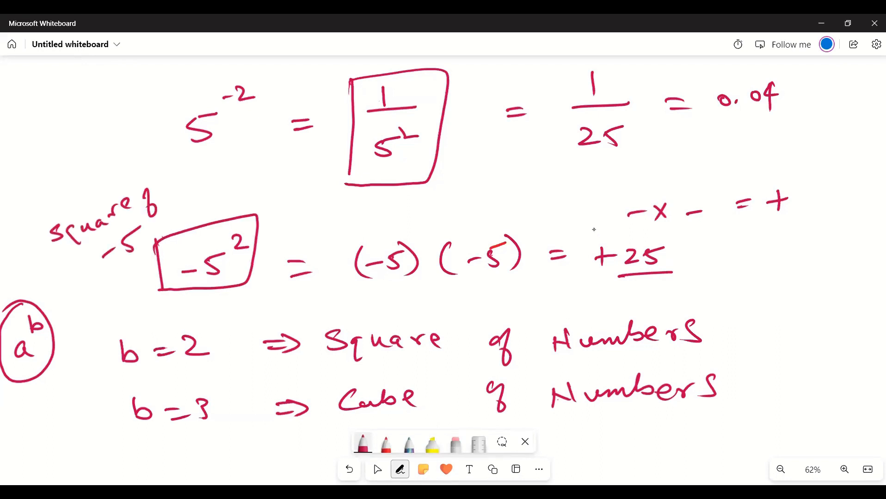
- Handwrite 2³ followed by a double arrow below the b = 3 line
scroll(785, 234, "down", 4)
left_click_drag(152, 362, 175, 377)
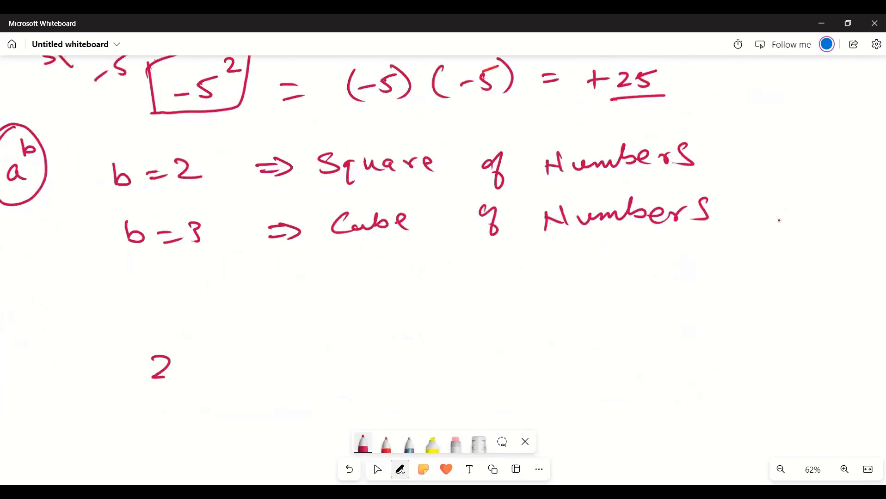
left_click_drag(167, 327, 169, 342)
left_click_drag(240, 358, 264, 355)
left_click_drag(240, 368, 260, 370)
left_click_drag(331, 351, 351, 360)
left_click_drag(368, 349, 381, 359)
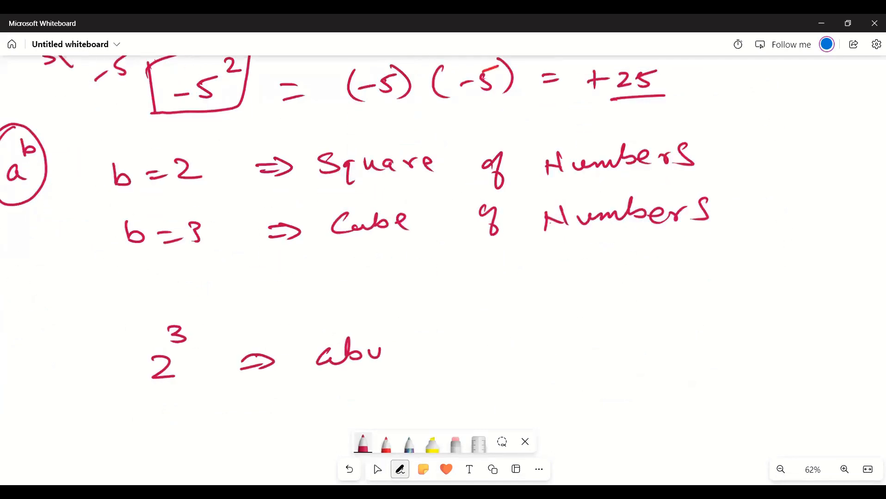
key("ctrl+z")
key("ctrl+z")
key("ctrl+z")
key("ctrl+z")
- Redraw the arrowhead after 2³ and handwrite "Cube of 2" beside it
left_click_drag(266, 342, 267, 374)
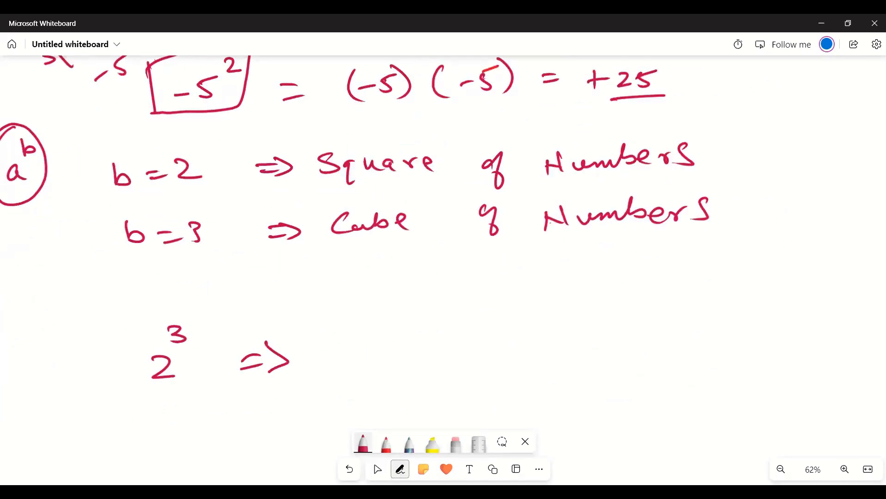
left_click_drag(363, 343, 383, 361)
left_click_drag(386, 342, 429, 361)
left_click_drag(493, 348, 596, 357)
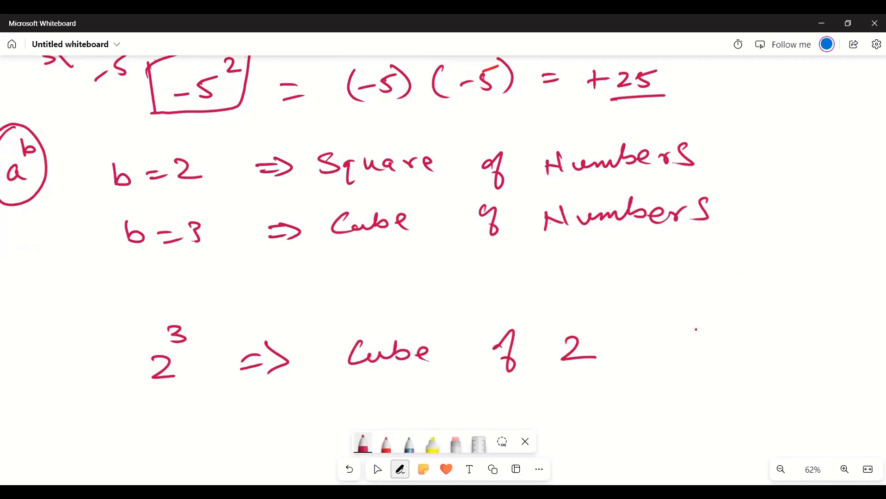
left_click_drag(493, 411, 513, 321)
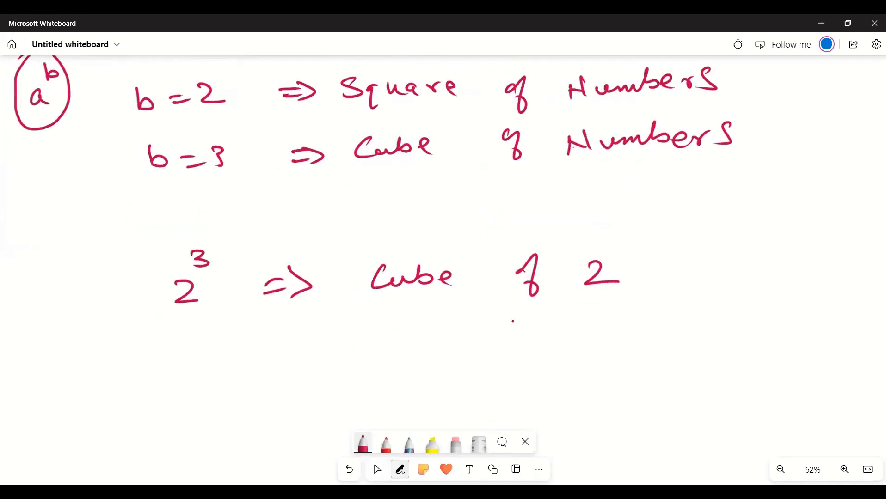
- Handwrite "= 2 × 2 × 2" below "Cube of 2" and bracket the factors with the running products 4 and 8
left_click_drag(294, 343, 316, 343)
left_click_drag(296, 352, 309, 350)
left_click_drag(361, 337, 380, 353)
left_click_drag(399, 336, 419, 353)
mouse_move(430, 341)
left_mouse_down()
mouse_move(449, 351)
mouse_move(511, 349)
left_mouse_up()
left_click_drag(375, 366, 439, 359)
left_click_drag(417, 393, 432, 393)
left_click_drag(425, 385, 428, 401)
left_click_drag(493, 351, 447, 393)
mouse_move(518, 384)
left_mouse_down()
mouse_move(509, 399)
mouse_move(517, 385)
left_mouse_up()
- Handwrite "= 8" after the product, box the 8, and draw an arrow from it to "Cube of 2"
mouse_move(592, 339)
left_mouse_down()
mouse_move(612, 338)
mouse_move(617, 347)
left_mouse_up()
left_click_drag(669, 334, 666, 332)
mouse_move(638, 328)
left_mouse_down()
mouse_move(640, 339)
mouse_move(644, 279)
left_mouse_up()
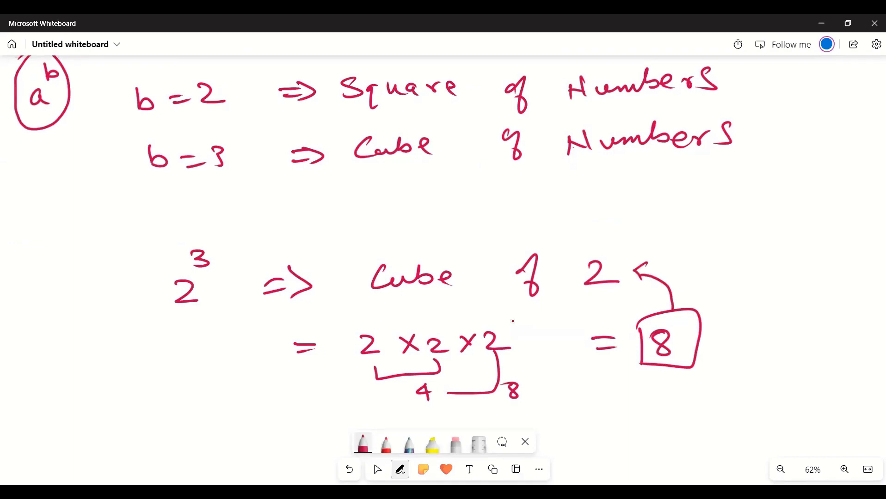
- Handwrite a^b in the blank area below the 2³ example and draw a box around it
left_click(377, 470)
scroll(308, 295, "down", 3)
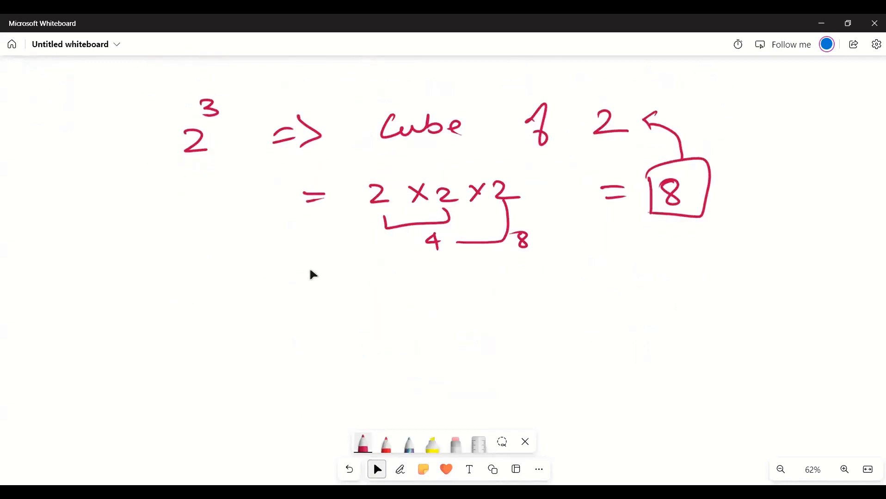
key("alt+w")
left_click_drag(379, 348, 380, 303)
key("ctrl+z")
key("Escape")
left_click_drag(385, 366, 392, 241)
key("alt+w")
left_click_drag(149, 239, 151, 257)
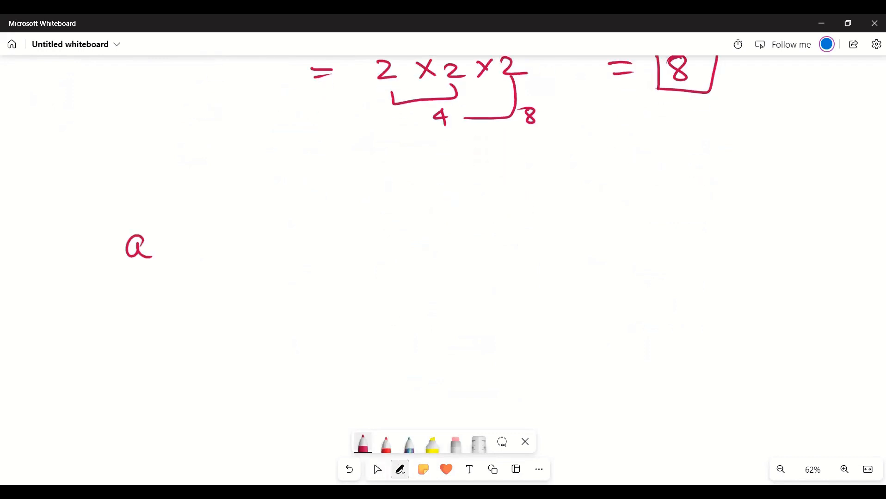
left_click_drag(148, 206, 149, 225)
left_click_drag(106, 202, 114, 278)
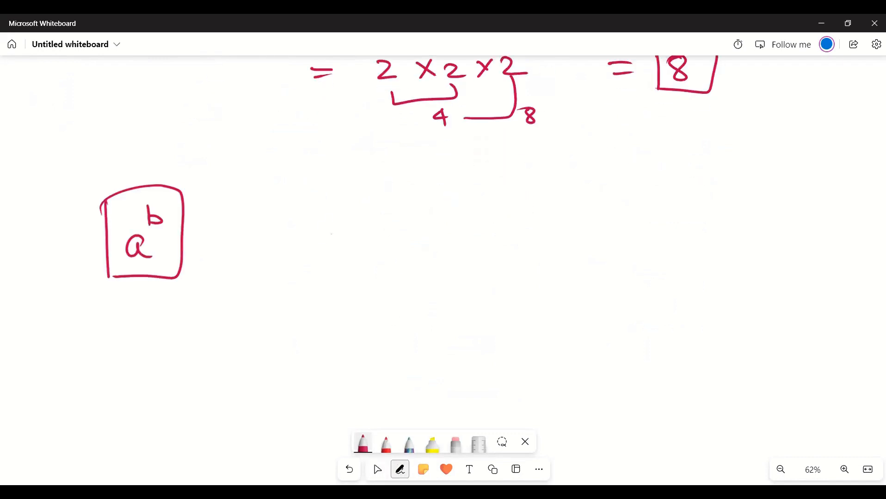
- Handwrite "a = 2.71 = e" beside the boxed a^b
mouse_move(342, 225)
left_mouse_down()
mouse_move(345, 245)
mouse_move(400, 229)
left_mouse_up()
left_click_drag(376, 239, 444, 244)
left_click(456, 240)
mouse_move(466, 223)
left_mouse_down()
mouse_move(483, 222)
mouse_move(477, 245)
left_mouse_up()
left_click_drag(493, 218, 493, 252)
left_click_drag(530, 230, 549, 229)
left_click_drag(527, 238, 620, 237)
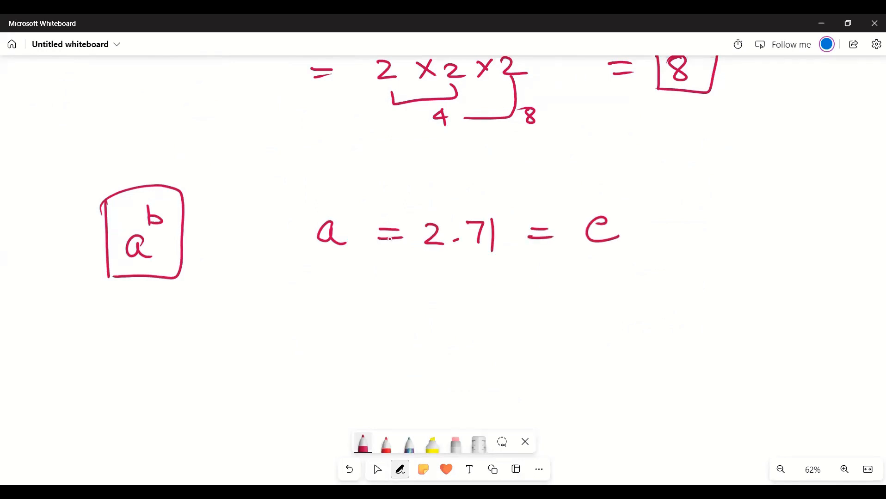
- Handwrite e^b below the "a = 2.71 = e" line and box the "2.71 = e" part
mouse_move(297, 320)
left_mouse_down()
mouse_move(310, 311)
mouse_move(321, 328)
left_mouse_up()
left_click_drag(328, 284, 327, 302)
left_click_drag(419, 199, 413, 263)
mouse_move(420, 199)
left_mouse_down()
mouse_move(663, 231)
mouse_move(437, 274)
mouse_move(415, 262)
left_mouse_up()
left_click_drag(327, 292, 329, 301)
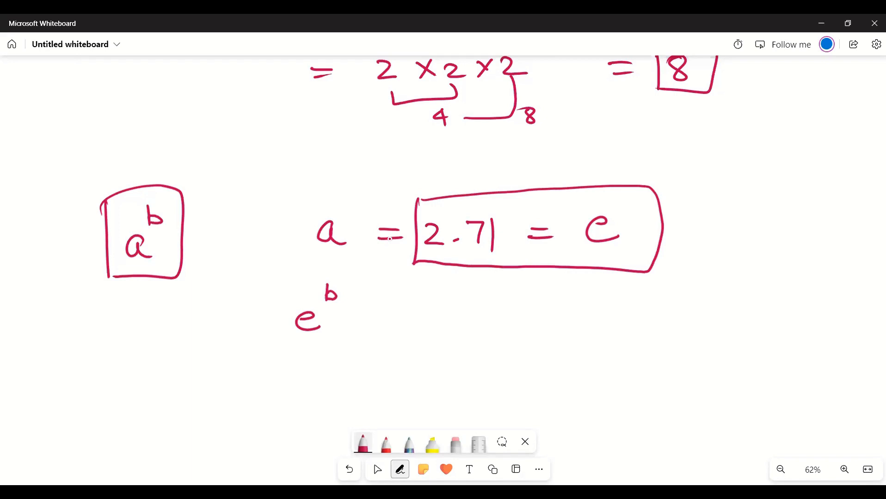
- Handwrite a double arrow and the word "Exponential" beside e^b
left_click_drag(387, 321, 406, 322)
mouse_move(389, 327)
left_mouse_down()
mouse_move(415, 328)
mouse_move(416, 337)
left_mouse_up()
mouse_move(472, 311)
left_mouse_down()
mouse_move(469, 340)
mouse_move(490, 321)
left_mouse_up()
mouse_move(496, 320)
left_mouse_down()
mouse_move(516, 339)
mouse_move(542, 329)
left_mouse_up()
left_click_drag(550, 326, 579, 333)
left_click_drag(584, 324, 634, 334)
mouse_move(623, 318)
left_mouse_down()
mouse_move(648, 332)
mouse_move(688, 331)
left_mouse_up()
- Enclose the "e^b ⇒ Exponential" line in large square brackets
left_click_drag(265, 292, 262, 360)
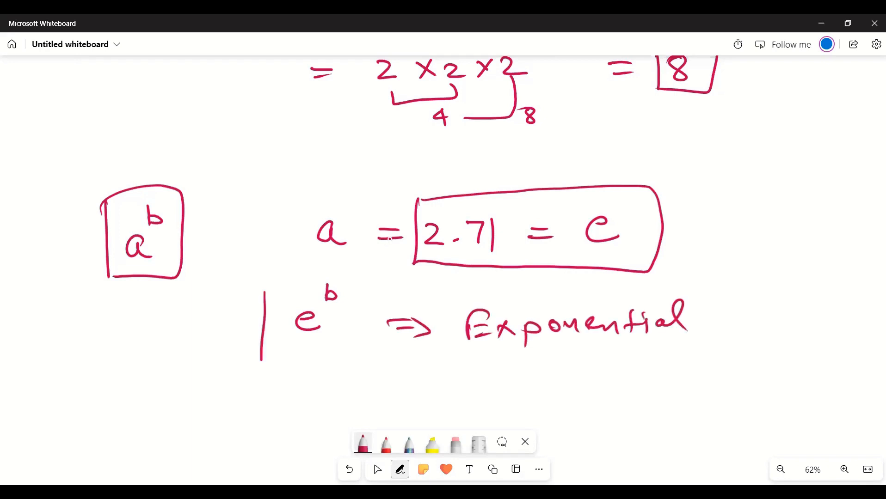
left_click_drag(662, 280, 672, 347)
left_click_drag(266, 284, 306, 271)
left_click_drag(262, 360, 318, 352)
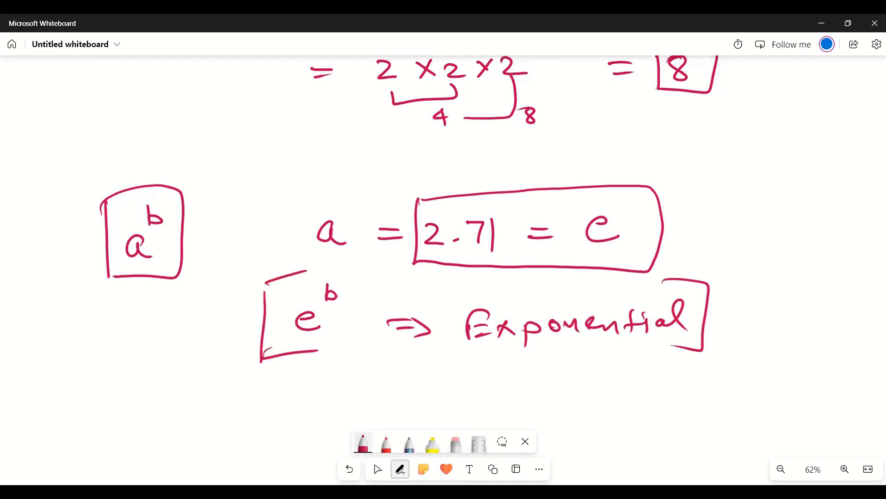
- Handwrite "Very Imp" beside the bracketed line, and underline both "Imp" and "Exponential"
left_click_drag(740, 289, 753, 288)
left_click_drag(763, 298, 788, 293)
left_click_drag(791, 291, 806, 306)
mouse_move(743, 326)
left_mouse_down()
mouse_move(745, 354)
mouse_move(788, 352)
left_mouse_up()
left_click_drag(793, 338, 797, 363)
left_click_drag(756, 368, 799, 368)
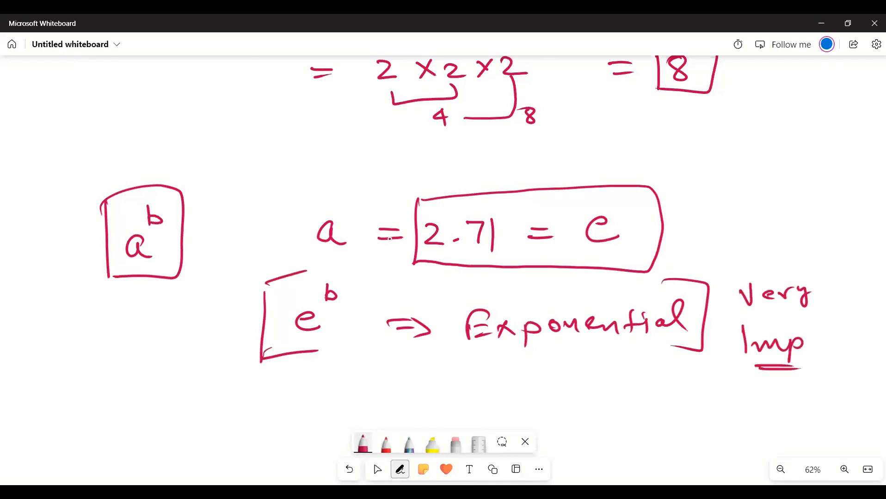
left_click_drag(482, 351, 609, 341)
left_click_drag(267, 283, 267, 318)
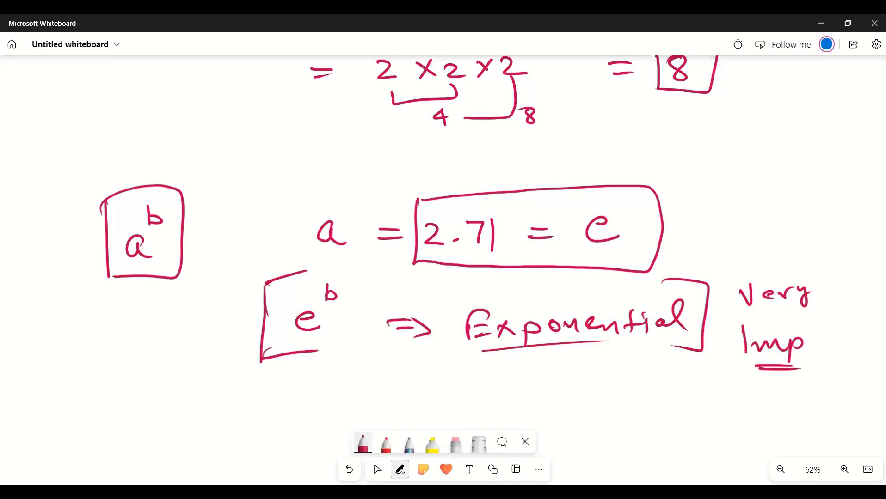
- Handwrite e^x below the e^b line, box it, and draw a curved arrow from it to "Exponential"
left_click_drag(384, 373, 385, 293)
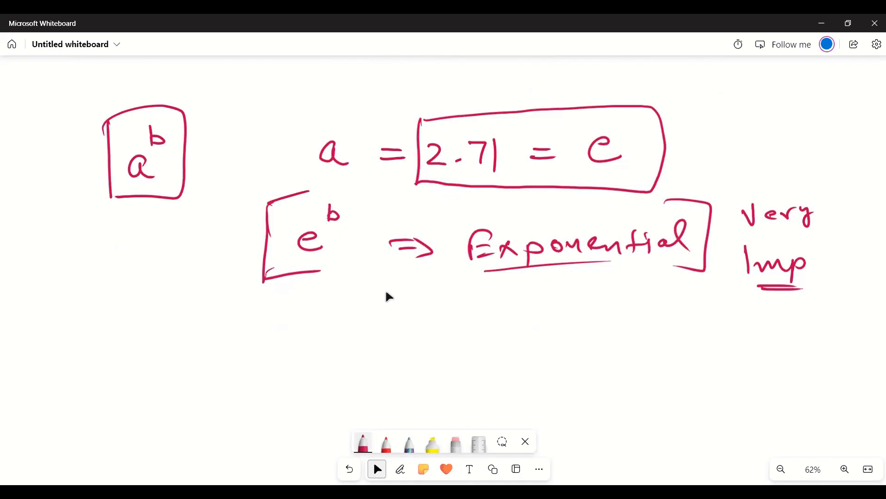
left_click(400, 470)
left_click_drag(161, 361, 187, 368)
left_click_drag(184, 327, 201, 343)
left_click_drag(198, 326, 186, 344)
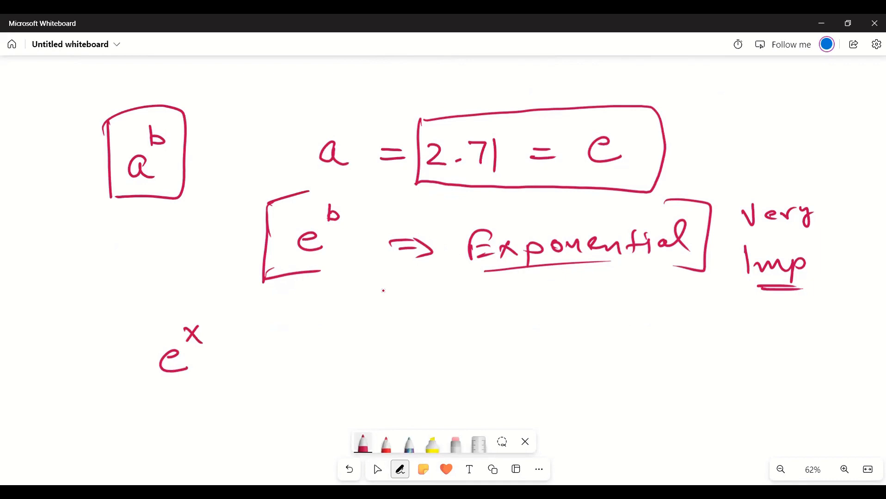
mouse_move(140, 320)
left_mouse_down()
mouse_move(144, 391)
mouse_move(154, 394)
left_mouse_up()
mouse_move(257, 359)
left_mouse_down()
mouse_move(499, 327)
mouse_move(508, 287)
left_mouse_up()
left_click_drag(497, 296, 524, 300)
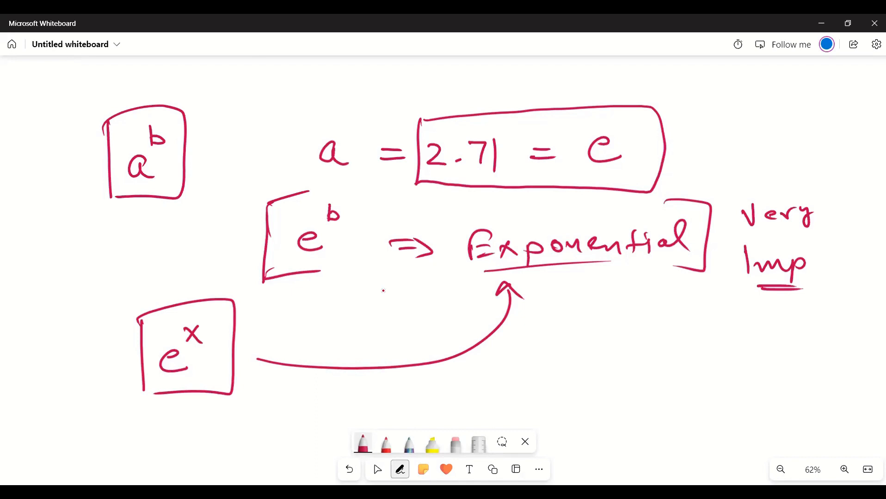
- Handwrite the heading "Exponential Growth" below the boxed e^x and underline it
left_click(378, 469)
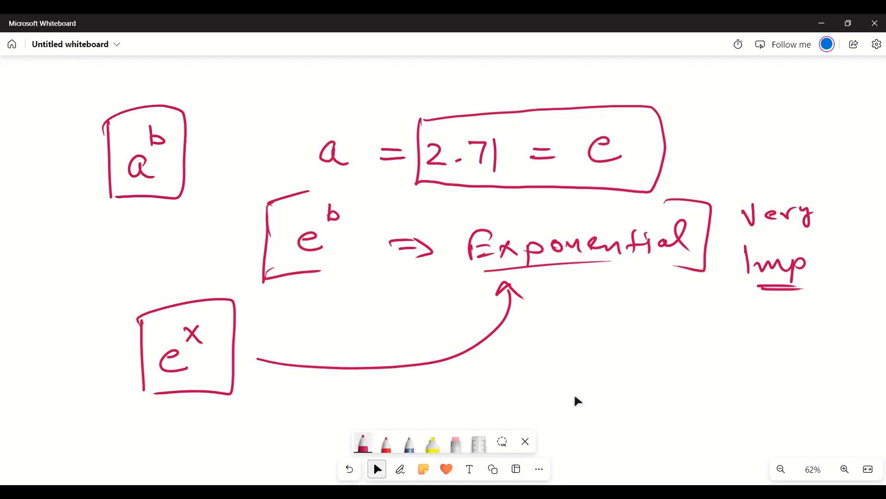
left_click_drag(576, 401, 616, 230)
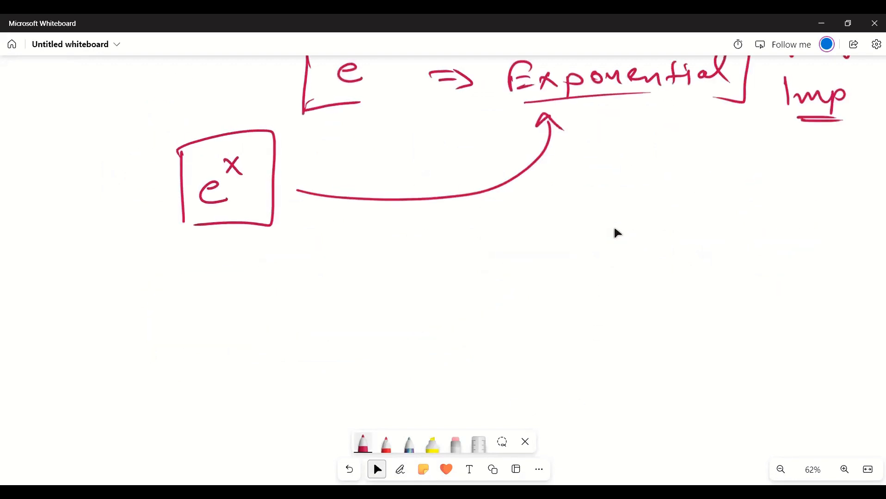
key("alt+w")
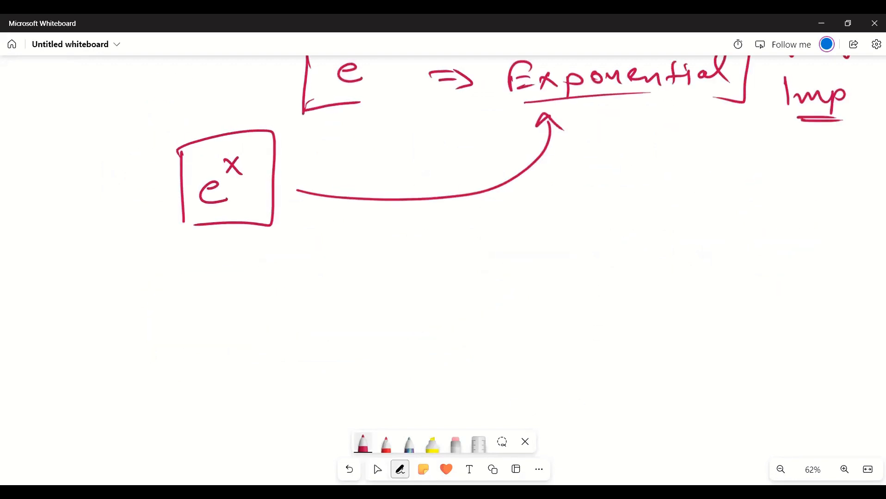
mouse_move(284, 278)
left_mouse_down()
mouse_move(284, 294)
mouse_move(299, 272)
left_mouse_up()
left_click_drag(286, 282, 300, 292)
left_click_drag(315, 277, 304, 290)
left_click_drag(305, 280, 319, 293)
mouse_move(328, 282)
left_mouse_down()
mouse_move(329, 303)
mouse_move(330, 287)
mouse_move(403, 286)
mouse_move(416, 271)
left_mouse_up()
left_click_drag(427, 277, 463, 280)
left_click(425, 274)
left_click_drag(523, 262, 514, 283)
mouse_move(531, 274)
left_mouse_down()
mouse_move(579, 265)
mouse_move(592, 279)
left_mouse_up()
mouse_move(584, 267)
left_mouse_down()
mouse_move(601, 264)
mouse_move(616, 277)
left_mouse_up()
left_click_drag(292, 305, 621, 296)
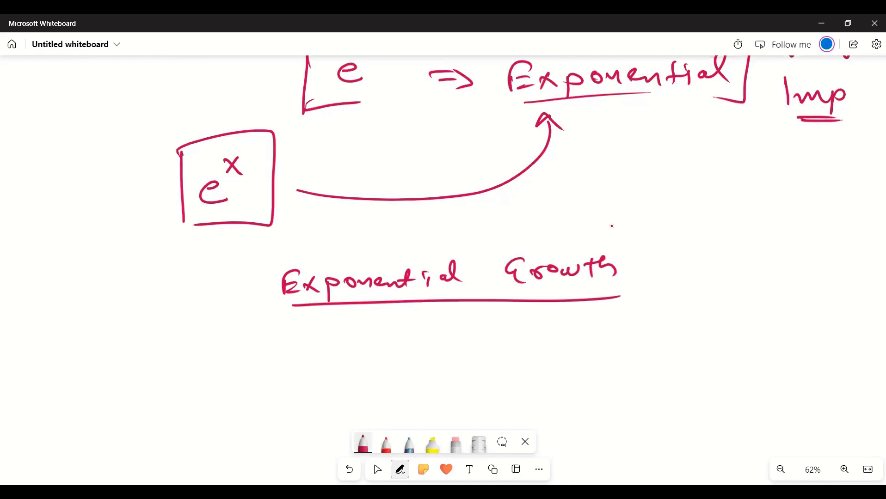
- Draw a vertical and a horizontal graph axis crossing each other below the "Exponential Growth" heading
key("alt+w")
scroll(427, 292, "down", 4)
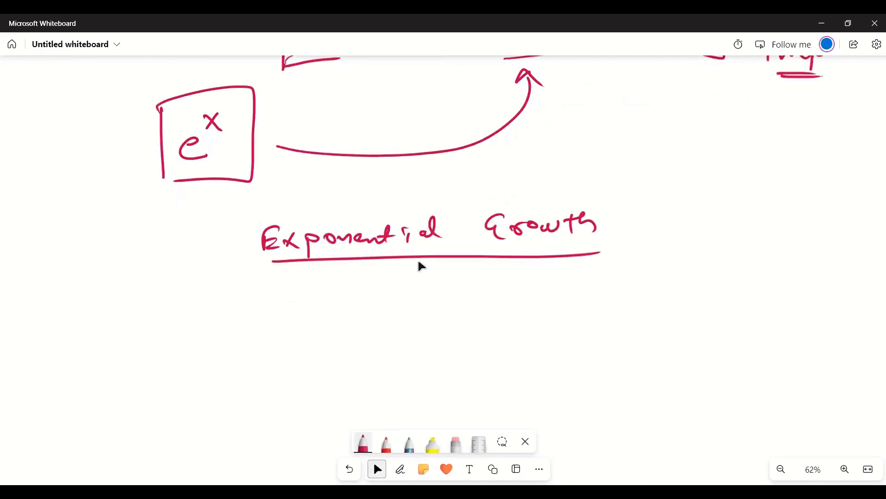
scroll(418, 262, "down", 1)
key("alt+w")
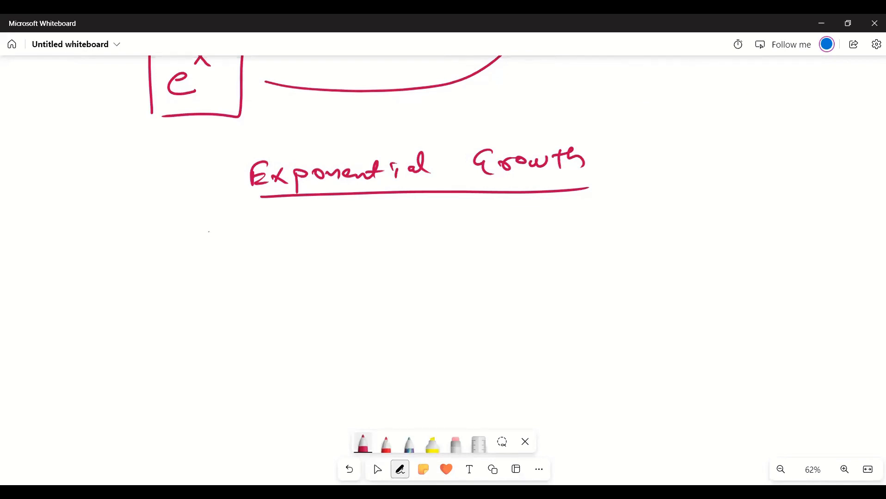
left_click_drag(209, 231, 203, 413)
left_click_drag(153, 384, 446, 376)
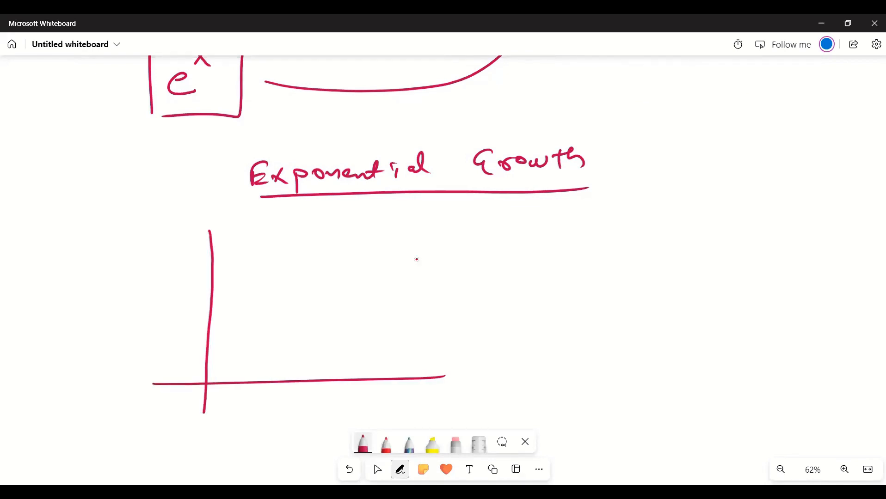
- Handwrite e^x and "e^0 = 1" beside the graph, and label 0 at the origin and 1 on the vertical axis
left_click_drag(43, 217, 56, 225)
mouse_move(54, 176)
left_mouse_down()
mouse_move(48, 192)
mouse_move(63, 186)
left_mouse_up()
mouse_move(37, 260)
left_mouse_down()
mouse_move(50, 267)
mouse_move(52, 239)
mouse_move(86, 246)
left_mouse_up()
left_click_drag(77, 254, 90, 251)
left_click_drag(89, 241, 98, 257)
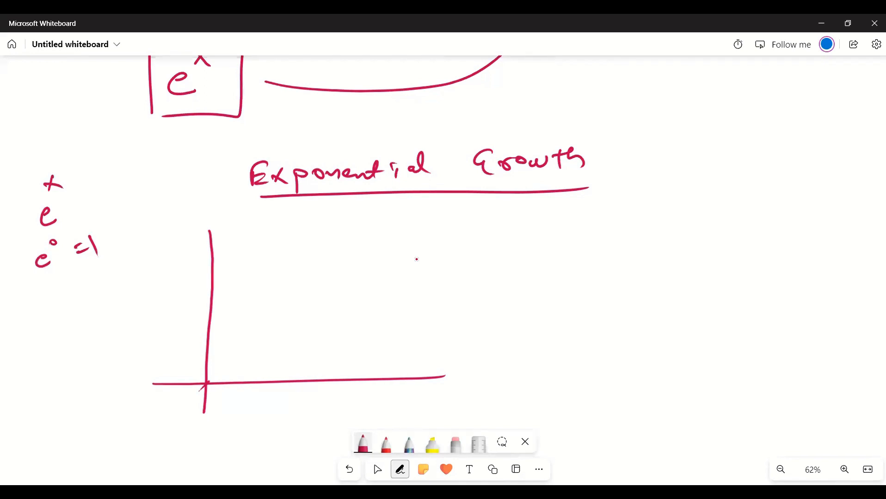
left_click_drag(192, 366, 217, 365)
left_click_drag(175, 362, 186, 398)
- Handwrite "e^1 = 2.71" below the e^0 line
mouse_move(43, 293)
left_mouse_down()
mouse_move(54, 298)
mouse_move(55, 281)
mouse_move(79, 287)
left_mouse_up()
left_click_drag(72, 293, 117, 276)
left_click(109, 277)
left_click_drag(123, 262, 130, 280)
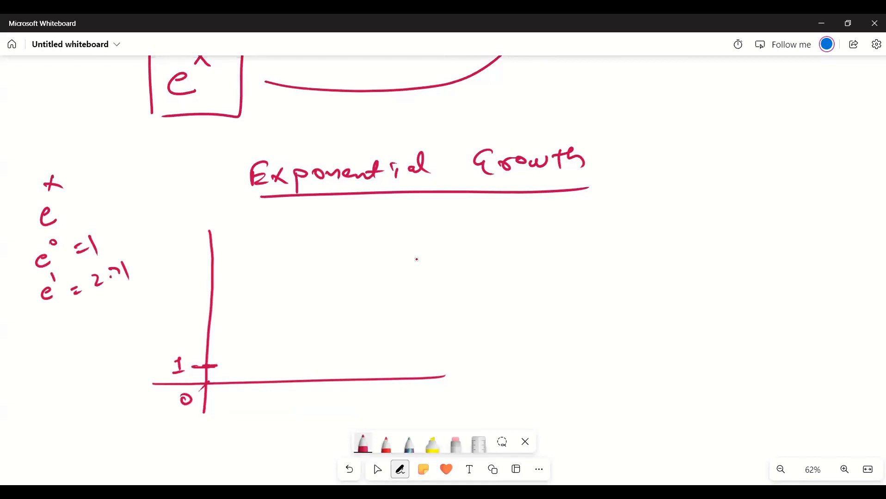
- Mark 1 on the horizontal axis and 2 and 3 on the vertical axis, with dashed guides to the point for e^1
left_click_drag(240, 379, 242, 394)
left_click_drag(241, 399, 244, 411)
left_click_drag(239, 413, 245, 412)
mouse_move(201, 341)
left_mouse_down()
mouse_move(217, 338)
mouse_move(195, 349)
left_mouse_up()
mouse_move(203, 306)
left_mouse_down()
mouse_move(219, 305)
mouse_move(182, 313)
left_mouse_up()
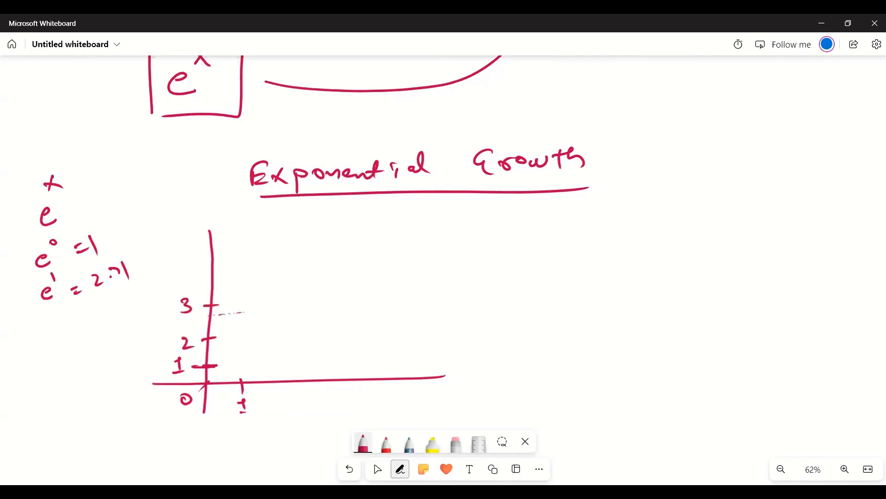
left_click_drag(242, 378, 241, 317)
- Handwrite "e^2 = 7.34" below the e^1 line
left_click_drag(36, 332, 49, 339)
left_click_drag(46, 310, 77, 328)
left_click(117, 325)
mouse_move(95, 312)
left_mouse_down()
mouse_move(106, 329)
mouse_move(123, 318)
left_mouse_up()
left_click_drag(137, 298, 141, 309)
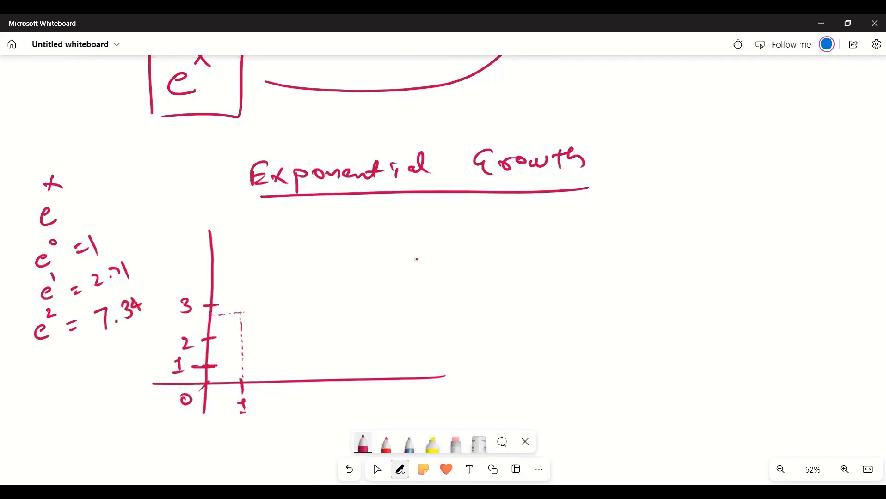
- Extend the vertical axis upward, mark 4 through 8 on it, and draw a dashed horizontal guide for e^2
left_click_drag(203, 281, 212, 279)
mouse_move(181, 281)
left_mouse_down()
mouse_move(171, 288)
mouse_move(185, 294)
left_mouse_up()
mouse_move(204, 258)
left_mouse_down()
mouse_move(212, 256)
mouse_move(181, 268)
left_mouse_up()
left_click_drag(206, 187, 216, 223)
left_click_drag(184, 234, 180, 243)
left_click_drag(201, 198, 216, 196)
left_click_drag(171, 208, 176, 223)
left_click_drag(206, 187, 203, 164)
mouse_move(199, 183)
left_mouse_down()
mouse_move(212, 181)
mouse_move(176, 195)
mouse_move(253, 189)
left_mouse_up()
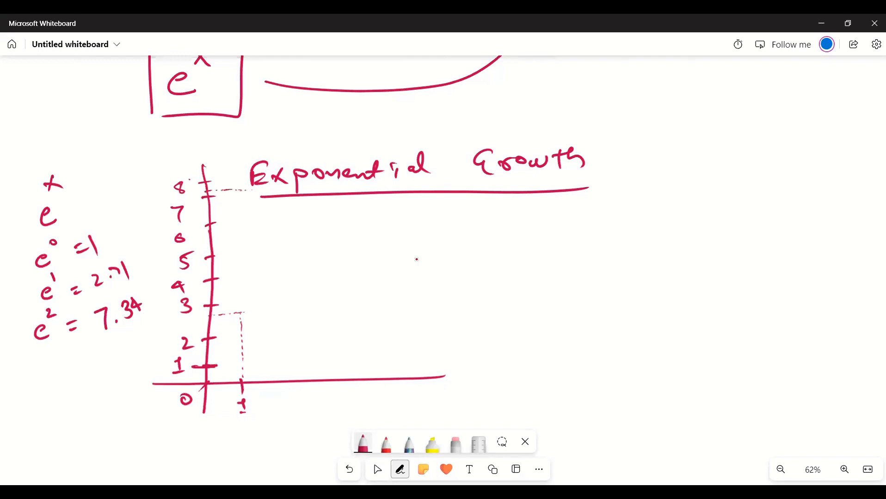
- Mark 2 on the horizontal axis and draw a dashed vertical guide from it up to the e^2 level
left_click_drag(263, 384, 263, 392)
left_click_drag(266, 408, 279, 420)
mouse_move(262, 358)
left_mouse_down()
mouse_move(263, 366)
mouse_move(263, 349)
left_mouse_up()
left_click_drag(261, 323, 262, 333)
left_click_drag(261, 308, 261, 319)
left_click_drag(261, 296, 261, 305)
left_click_drag(255, 191, 256, 198)
left_click_drag(256, 202, 257, 211)
left_click_drag(257, 219, 258, 225)
left_click_drag(259, 235, 260, 240)
left_click_drag(262, 245, 261, 263)
- Draw the exponential curve from 1 on the vertical axis steeply up past the e^2 point, replacing the first attempt
mouse_move(208, 365)
left_mouse_down()
mouse_move(240, 327)
mouse_move(256, 187)
left_mouse_up()
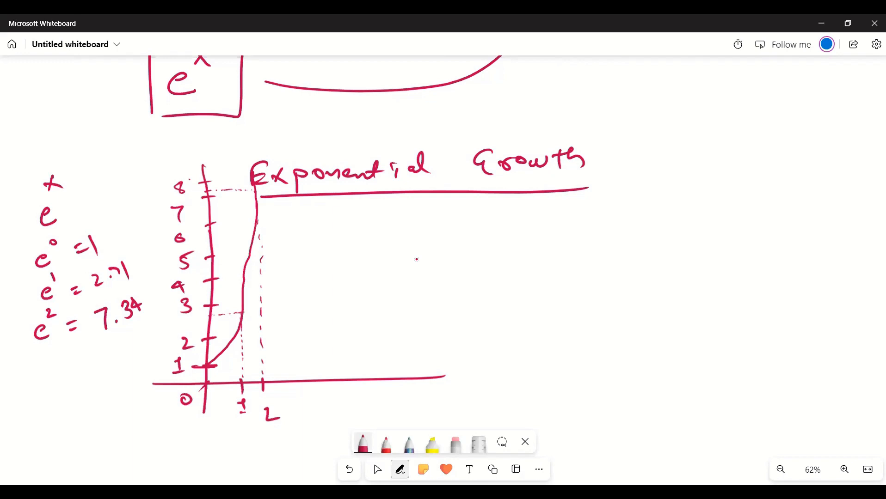
key("ctrl+z")
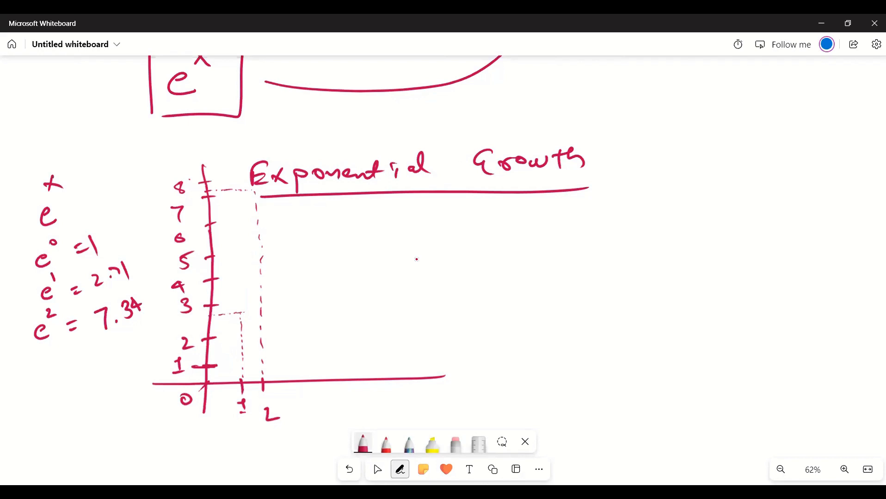
mouse_move(206, 366)
left_mouse_down()
mouse_move(241, 292)
mouse_move(266, 158)
left_mouse_up()
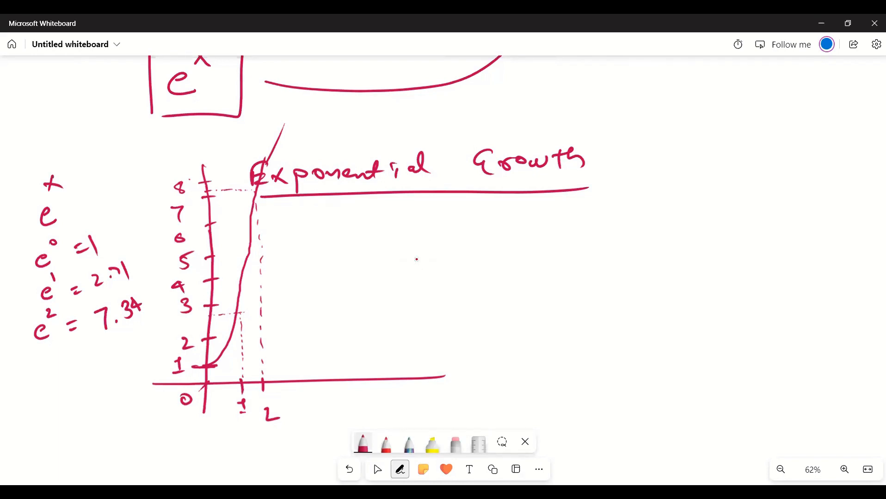
- Draw a large closing bracket beside the graph and handwrite the underlined word "Extension" next to it
mouse_move(448, 224)
left_mouse_down()
mouse_move(475, 286)
mouse_move(431, 330)
left_mouse_up()
mouse_move(517, 230)
left_mouse_down()
mouse_move(518, 242)
mouse_move(650, 227)
left_mouse_up()
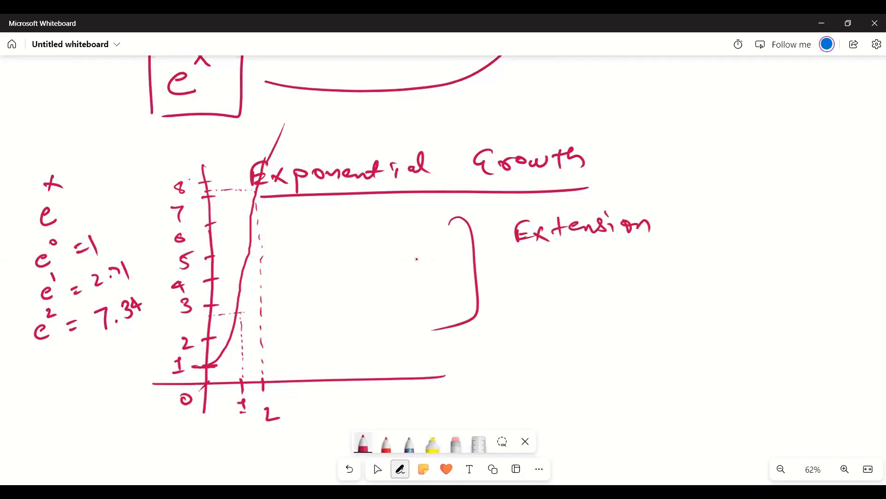
left_click_drag(528, 253, 649, 249)
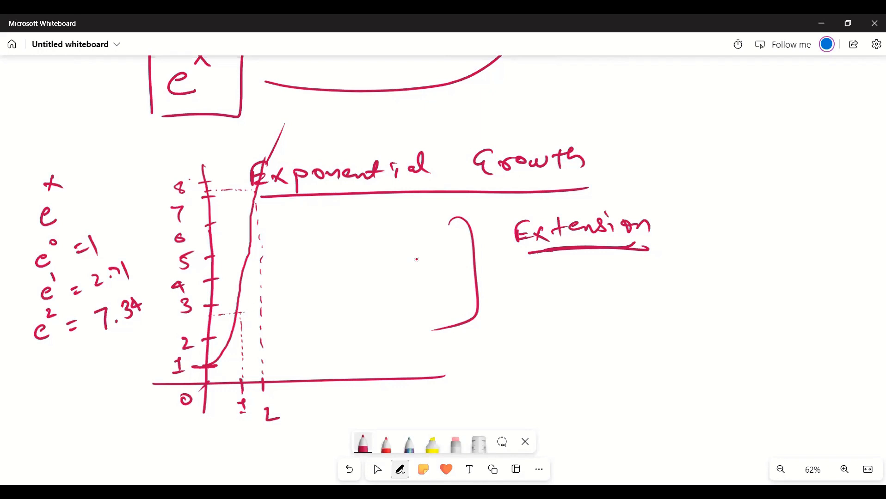
- Handwrite "Lets see the" in the blank area below the graph
key("Escape")
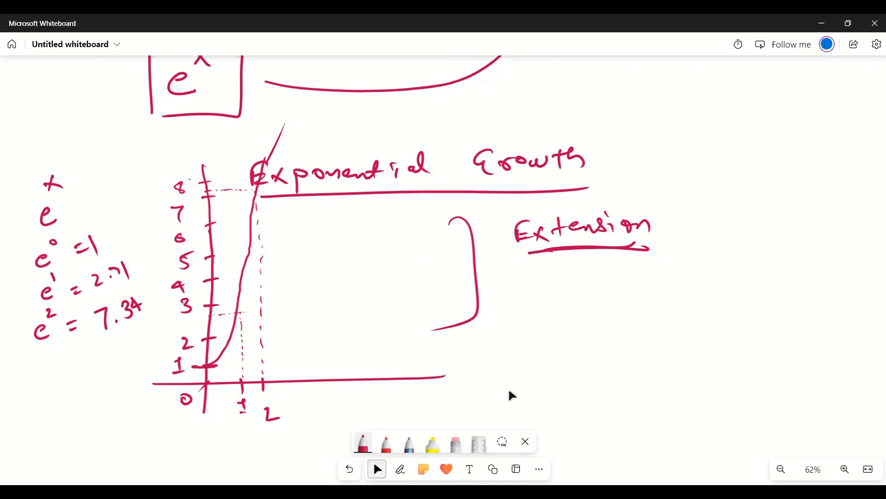
scroll(494, 254, "down", 5)
scroll(498, 221, "down", 2)
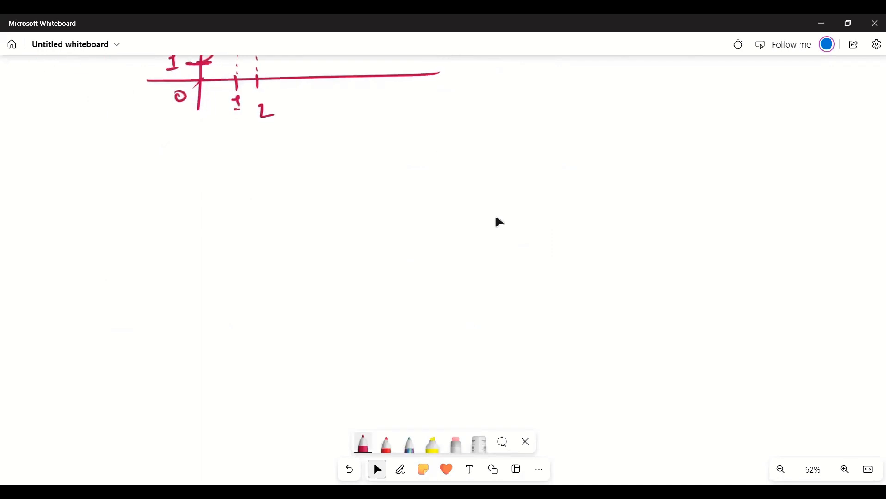
key("alt+w")
mouse_move(228, 231)
left_mouse_down()
mouse_move(232, 205)
mouse_move(260, 233)
left_mouse_up()
mouse_move(273, 209)
left_mouse_down()
mouse_move(275, 231)
mouse_move(270, 225)
left_mouse_up()
left_click_drag(301, 216, 296, 234)
mouse_move(396, 200)
left_mouse_down()
mouse_move(446, 223)
mouse_move(552, 208)
left_mouse_up()
left_click_drag(517, 196, 586, 221)
- Handwrite "Implementation" under "Lets see the" and cross the t in "Lets"
left_click_drag(301, 261, 305, 316)
left_click_drag(310, 293, 347, 312)
mouse_move(370, 326)
left_mouse_down()
mouse_move(388, 296)
mouse_move(428, 303)
left_mouse_up()
mouse_move(442, 291)
left_mouse_down()
mouse_move(442, 304)
mouse_move(464, 301)
left_mouse_up()
left_click_drag(468, 296, 506, 299)
mouse_move(522, 272)
left_mouse_down()
mouse_move(519, 296)
mouse_move(536, 298)
left_mouse_up()
mouse_move(555, 268)
left_mouse_down()
mouse_move(548, 300)
mouse_move(560, 299)
left_mouse_up()
left_click_drag(595, 286, 633, 296)
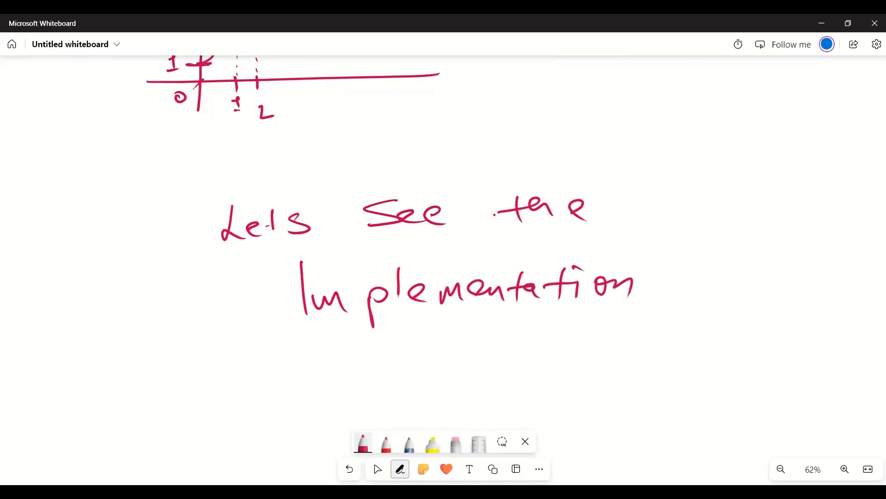
left_click_drag(273, 218, 290, 216)
- Handwrite "Excel" with an underline below "Implementation", and switch to the Excel workbook Ds0623
mouse_move(340, 348)
left_mouse_down()
mouse_move(350, 389)
mouse_move(394, 391)
left_mouse_up()
left_click_drag(390, 363, 359, 391)
left_click_drag(415, 361, 419, 379)
mouse_move(430, 373)
left_mouse_down()
mouse_move(449, 381)
mouse_move(481, 377)
left_mouse_up()
left_click_drag(499, 391, 368, 406)
left_click(377, 470)
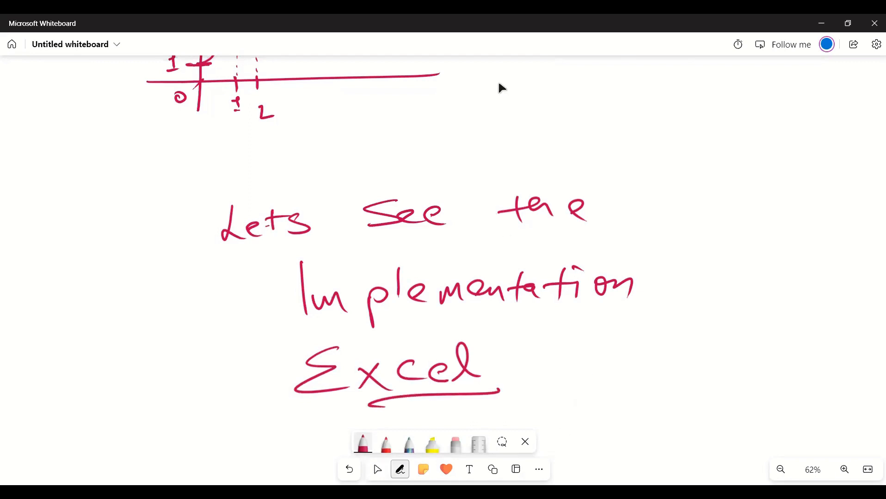
key("alt+Tab")
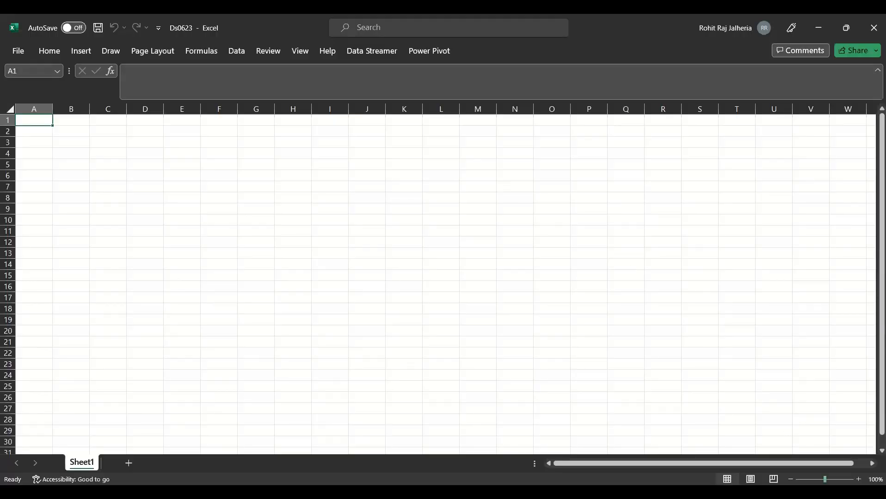
- List the operations Addition, Subtraction, Multiplication and Division in cells A1 to A4
scroll(439, 328, "up", 7)
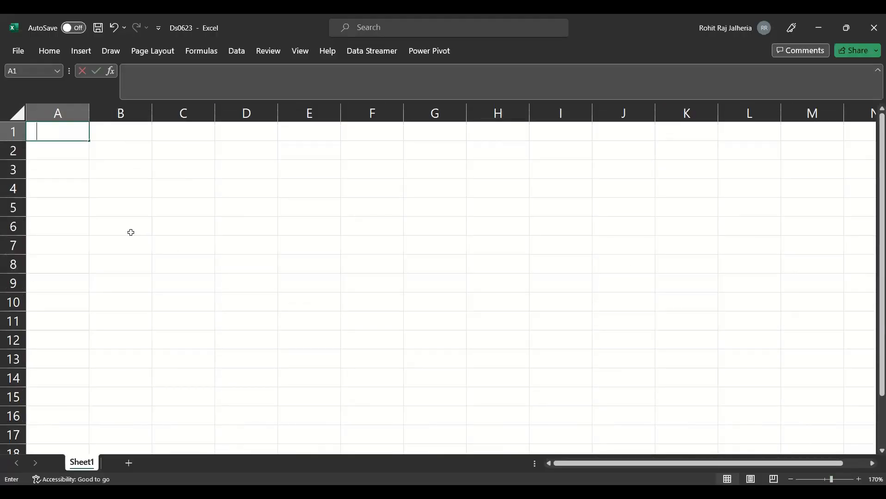
type("Addition")
key("Return")
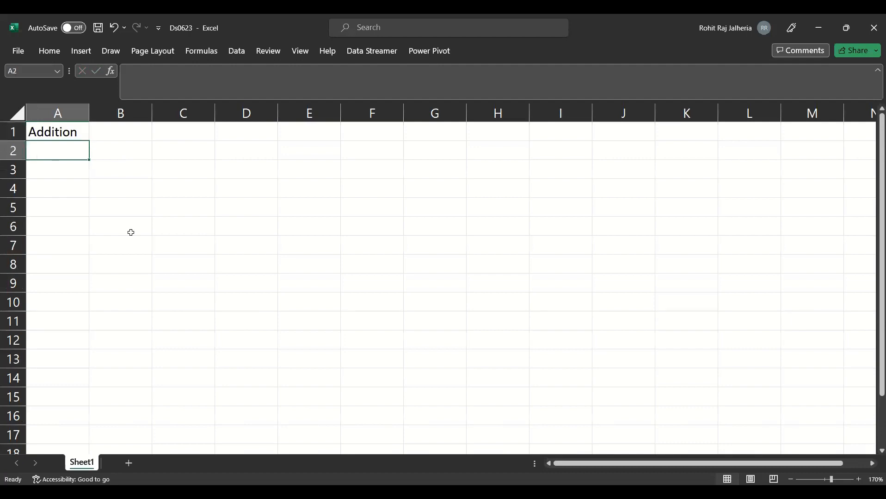
type("Subtraction")
key("Return")
type("M")
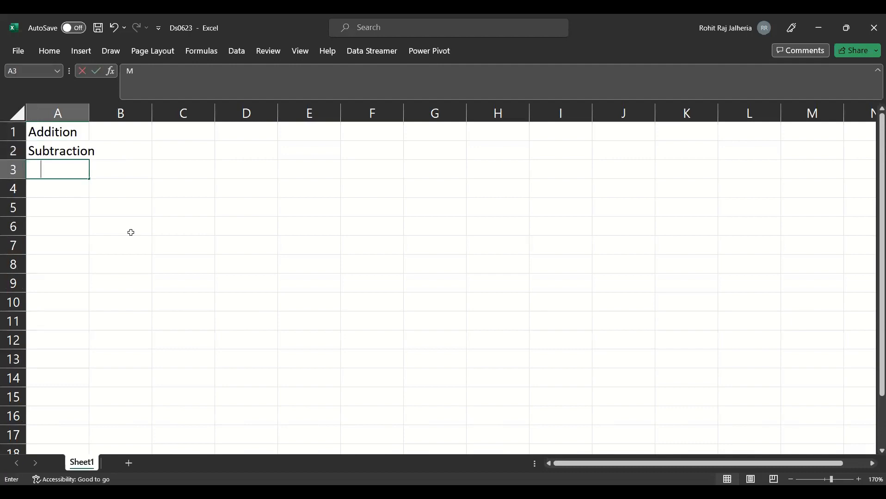
type("ultiplication")
key("Return")
type("D")
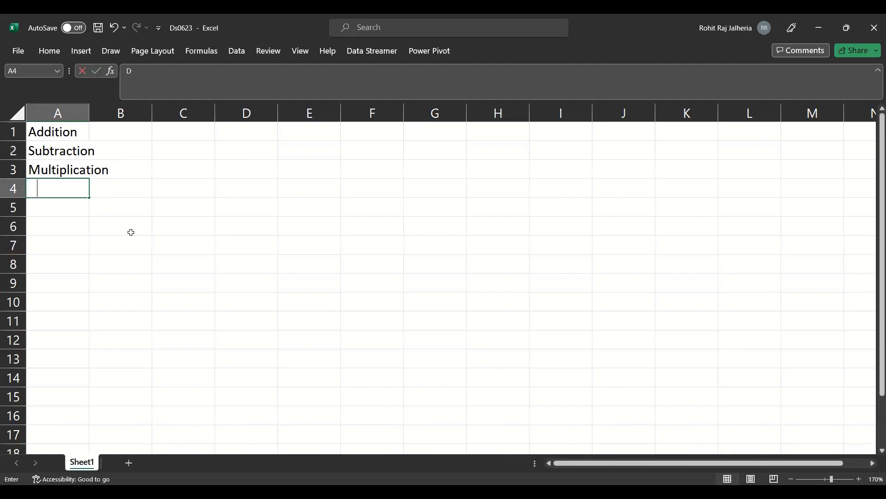
type("ivision")
key("Return")
- Continue the topic list with BODMAS, Power Function and Exponential function in cells A5 to A7
type("BODMAS")
key("Return")
type("P")
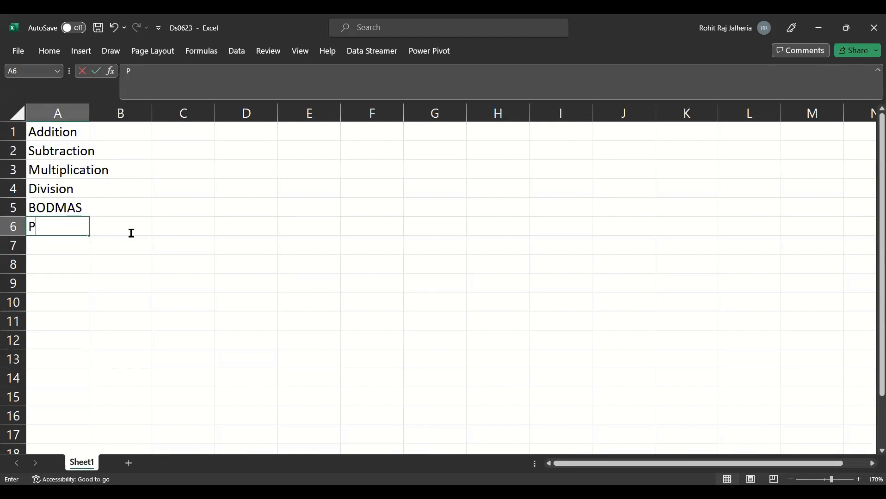
type("ower Function")
key("Return")
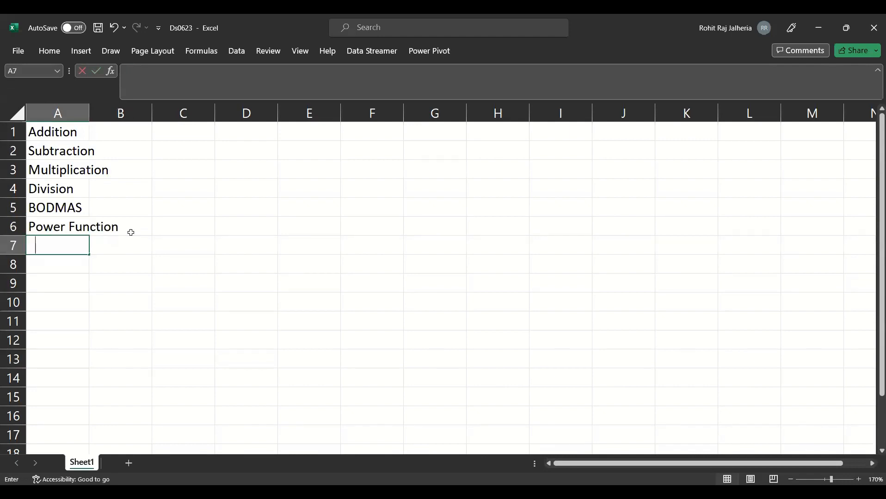
type("Exponential function")
key("Return")
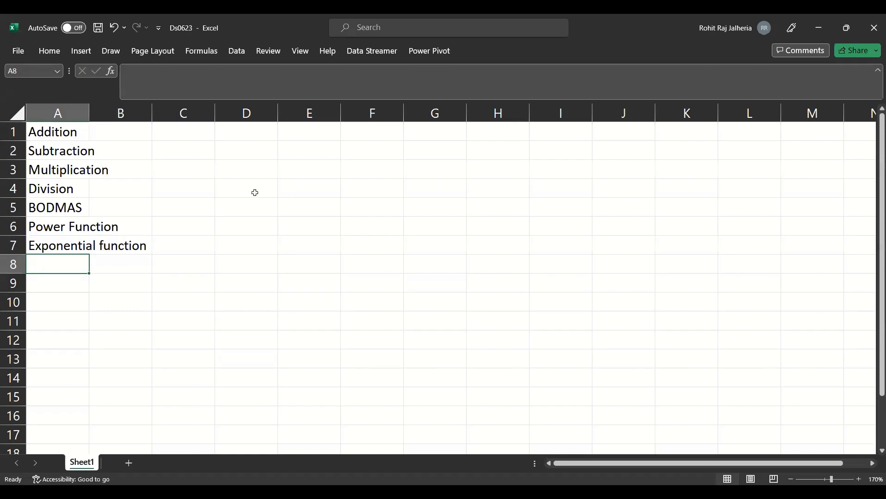
- Enter the heading Addition in D2 with the values 2 and 6 below it in D3 and D4
left_click(255, 148)
double_click(256, 148)
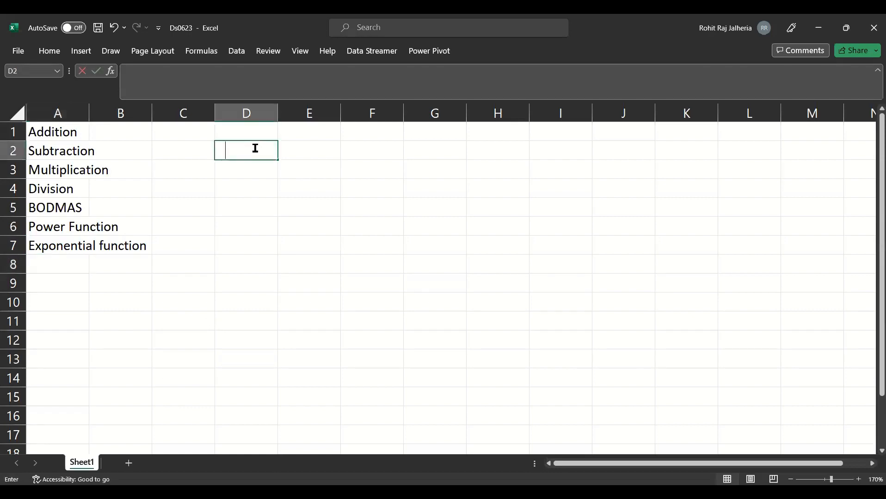
type("Addition")
key("Return")
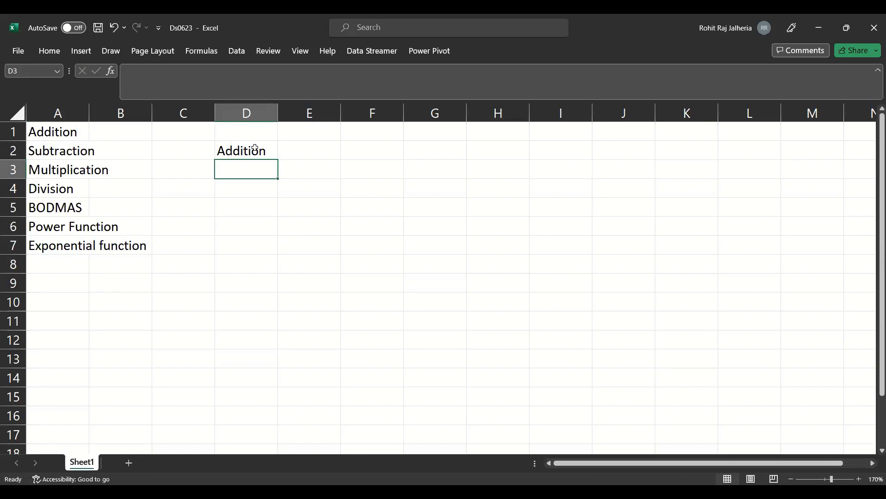
type("2")
key("Return")
type("6")
key("Return")
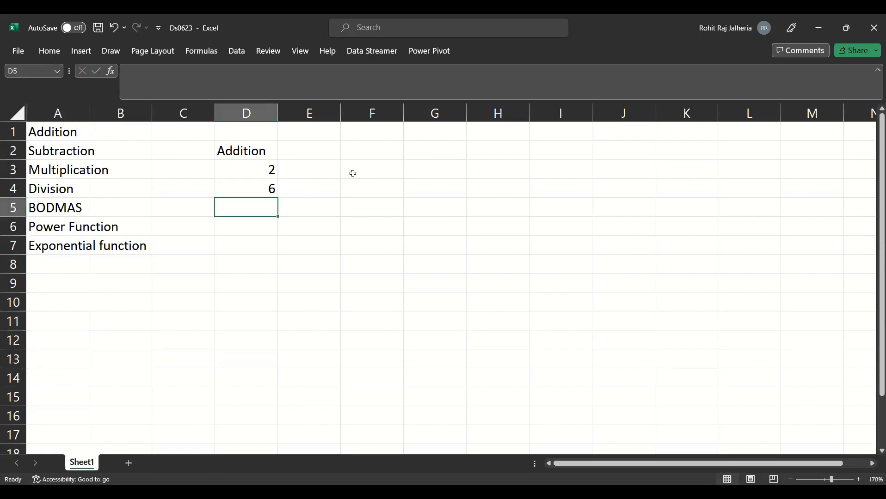
- Add the two numbers directly in cell E4 with the formula =2+6
left_click(332, 182)
type("=")
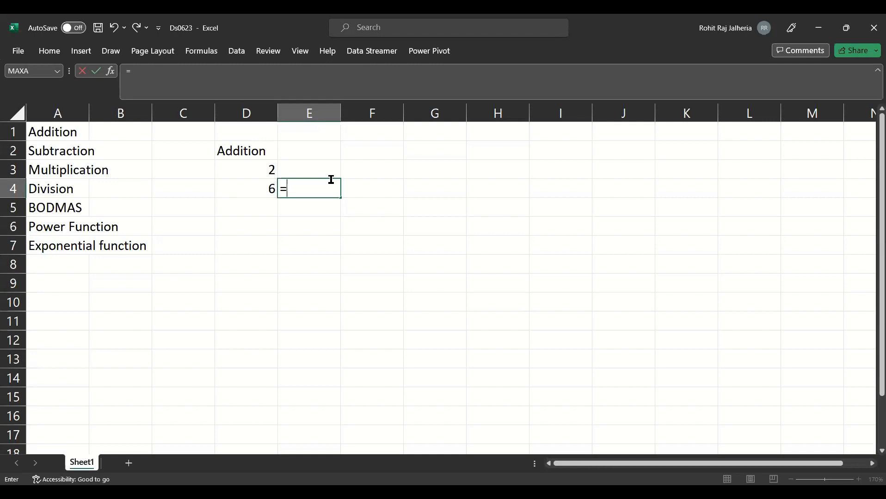
type("2+6")
key("Return")
- Add the same numbers by cell reference in E5 with the formula =D3+D4
type("=")
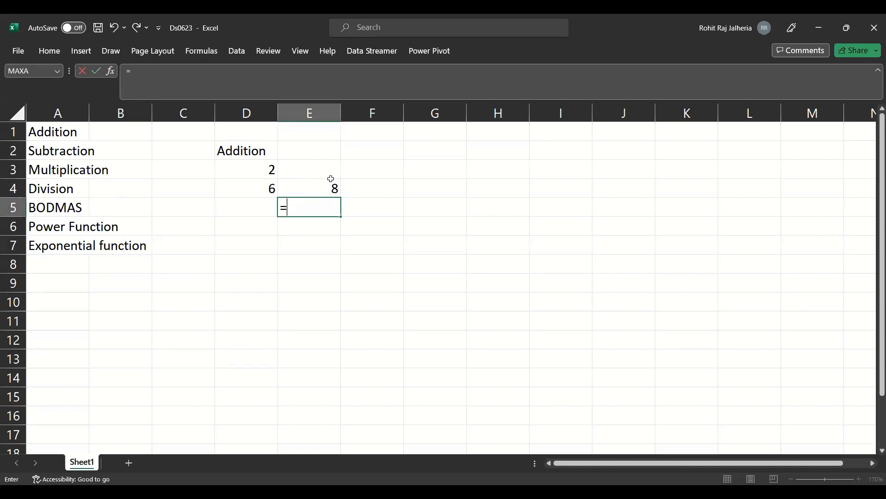
left_click(262, 170)
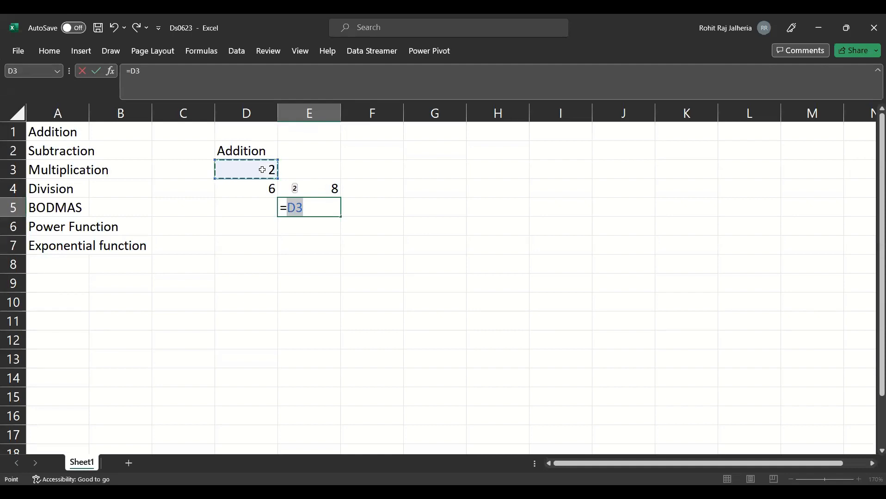
type("+")
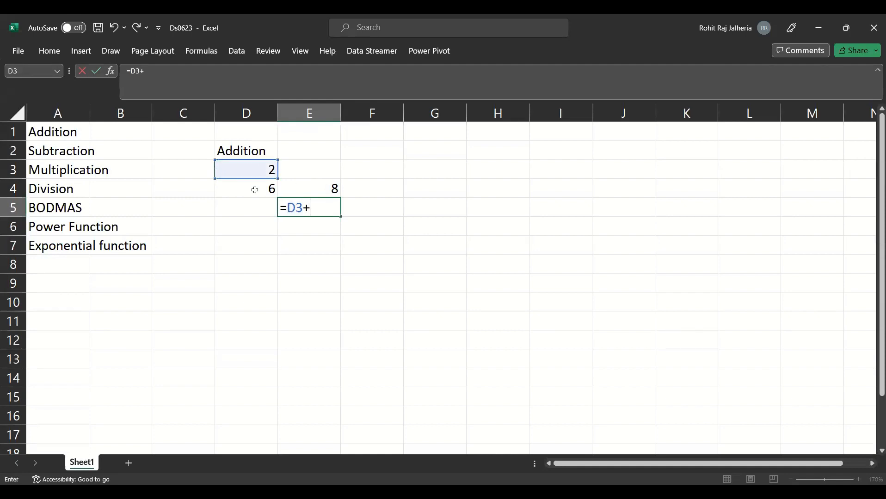
left_click(255, 190)
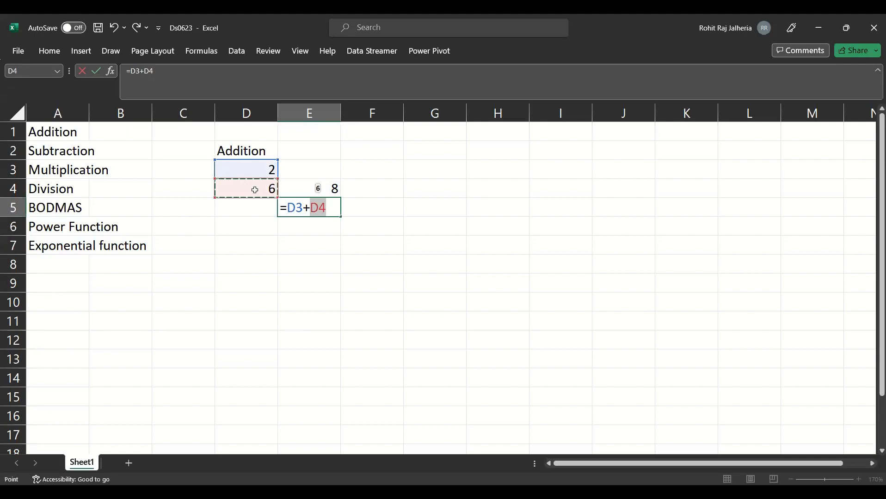
key("Return")
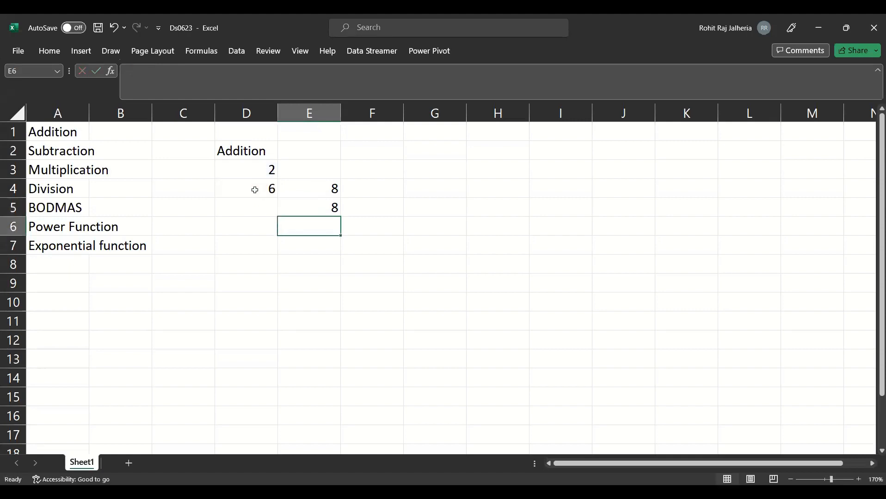
- Examine the formulas in E4 and E5 to compare typed numbers with cell references
left_click(324, 203)
left_click(325, 191)
double_click(326, 191)
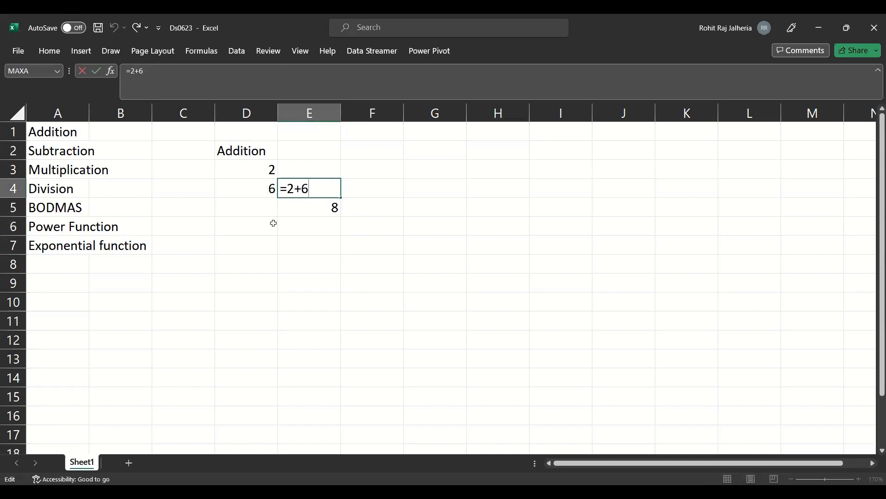
key("Return")
double_click(297, 206)
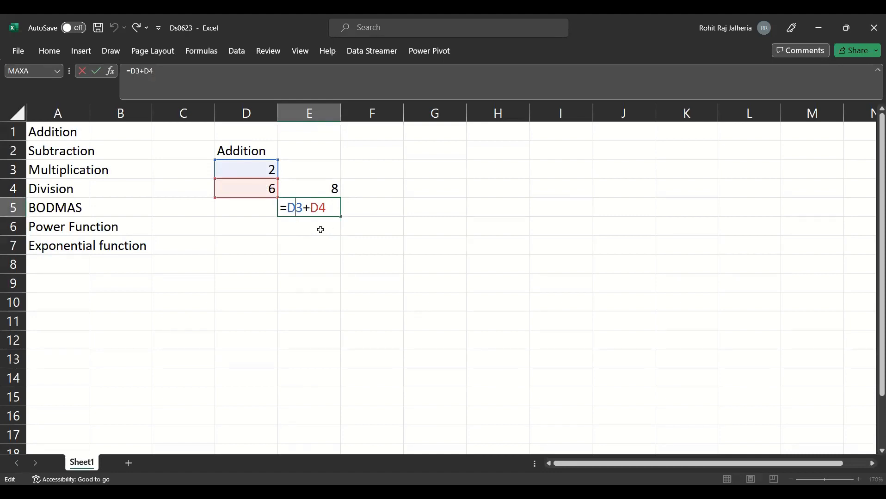
key("Return")
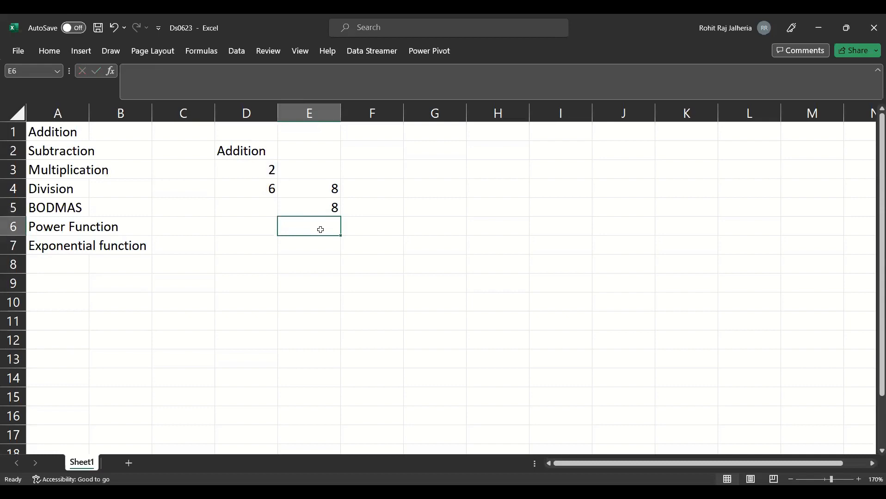
- Enter 10 in D5 and extend the series from D3:D5 down to D13, reaching 42
left_click(249, 209)
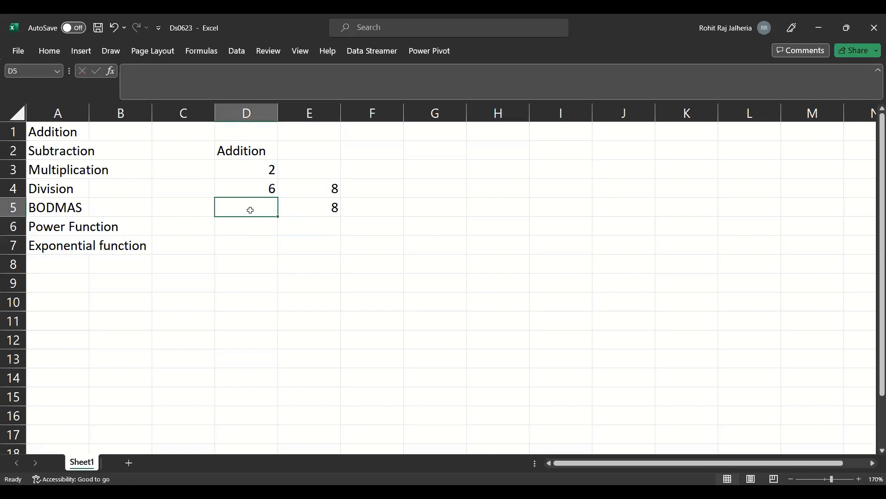
type("10")
key("Return")
left_click_drag(225, 167, 271, 364)
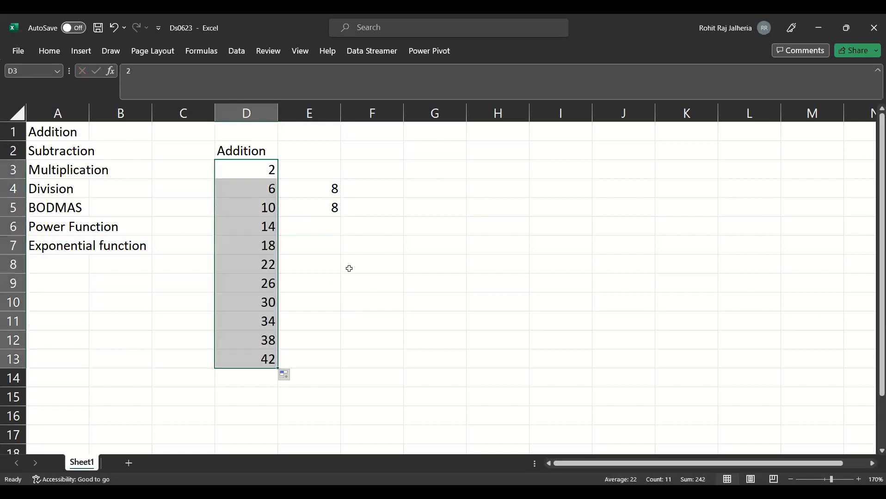
left_click(348, 269)
left_click(323, 227)
left_click_drag(262, 168, 273, 366)
- Begin a SUM formula in E6 with D3, D4, D5, D6 and D7 as separate arguments
double_click(325, 227)
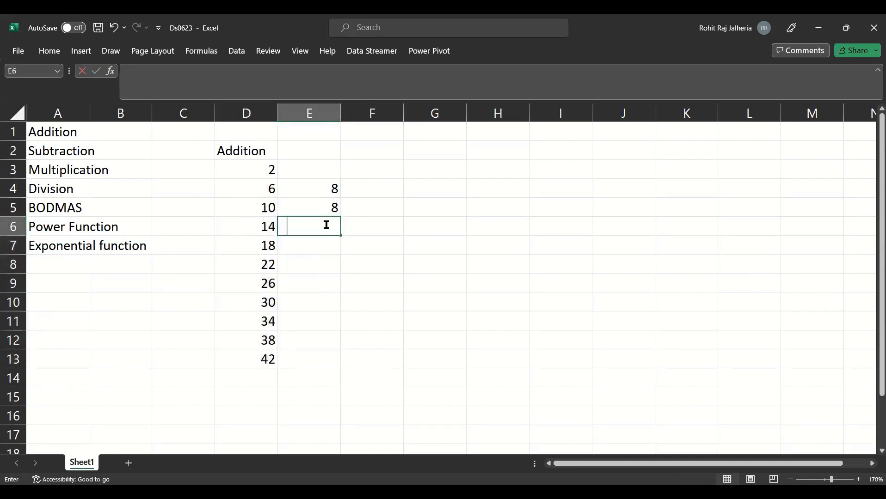
type("=sum")
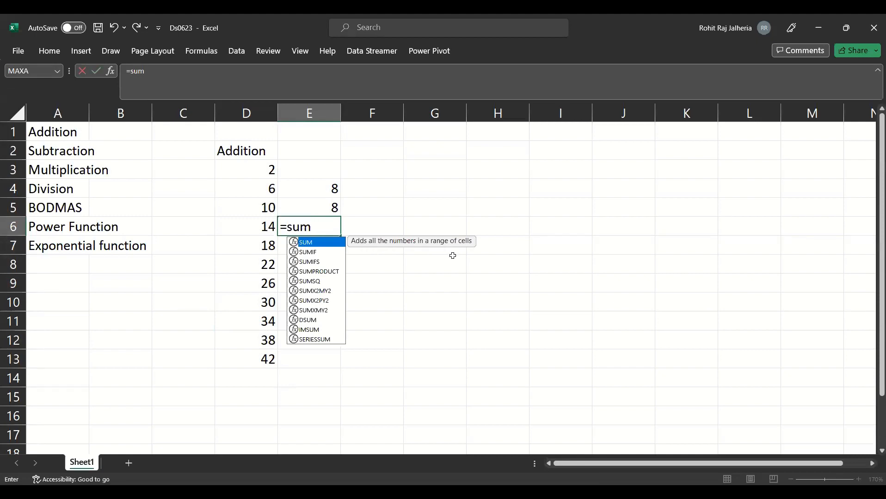
key("Tab")
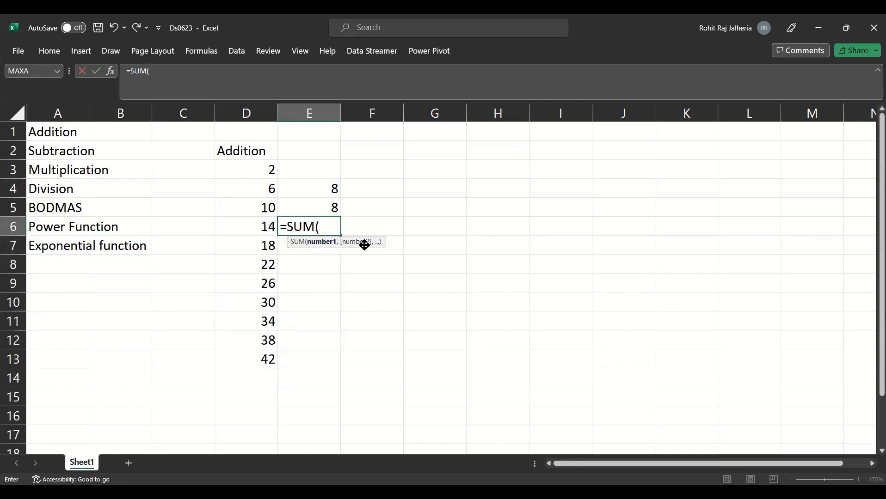
left_click(262, 170)
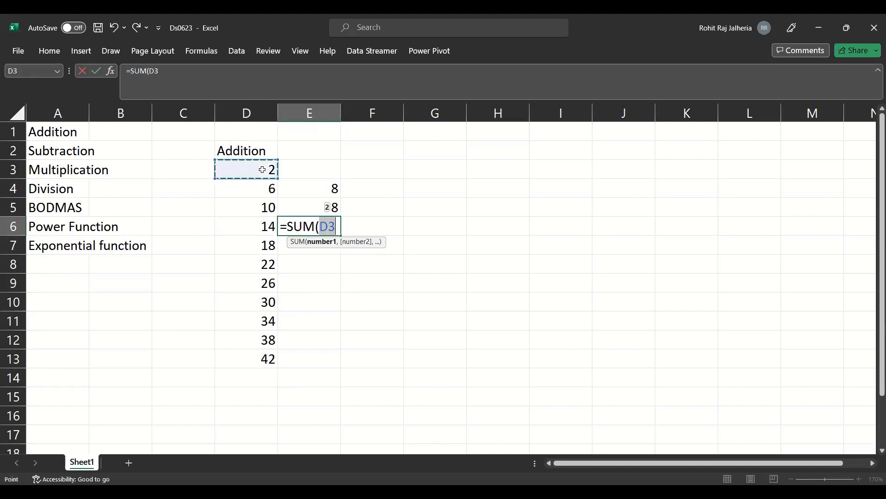
type(",")
left_click(246, 200)
left_click(251, 189)
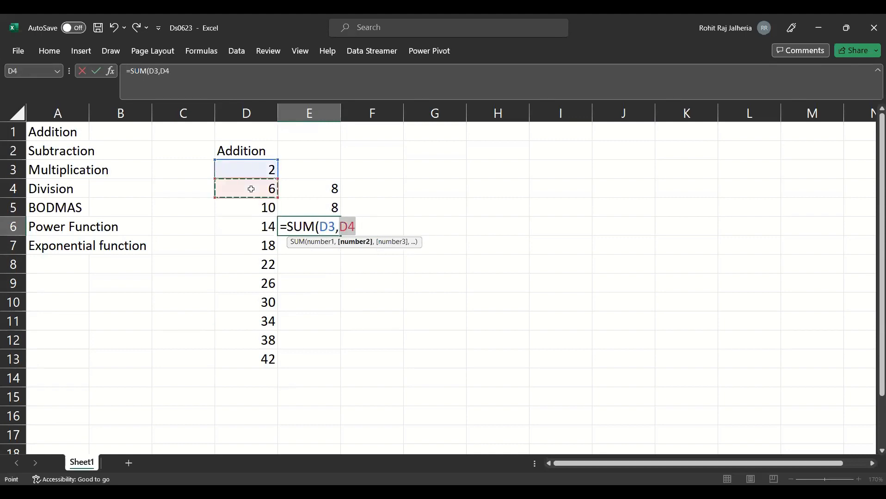
type(",")
left_click(250, 211)
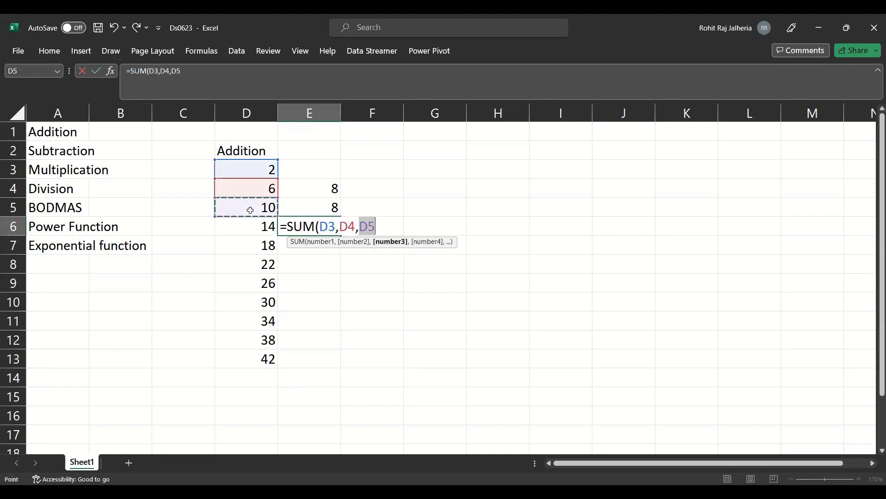
type(",")
left_click(249, 223)
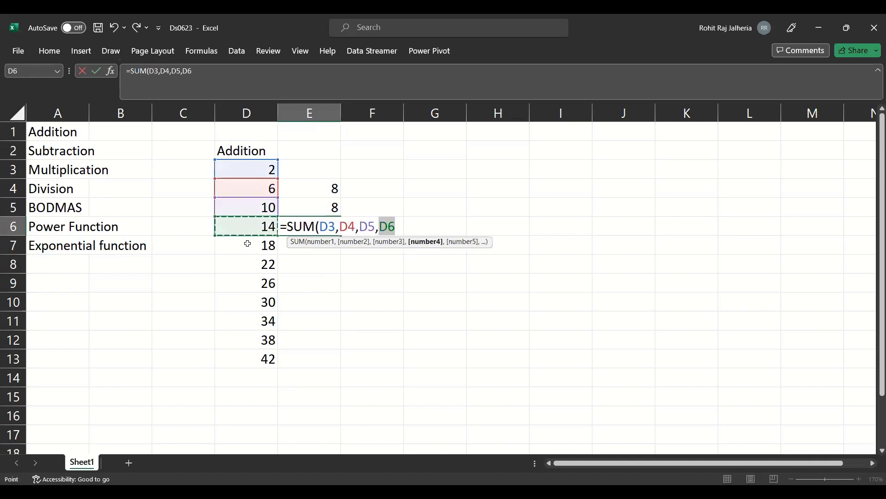
type(",")
left_click(247, 244)
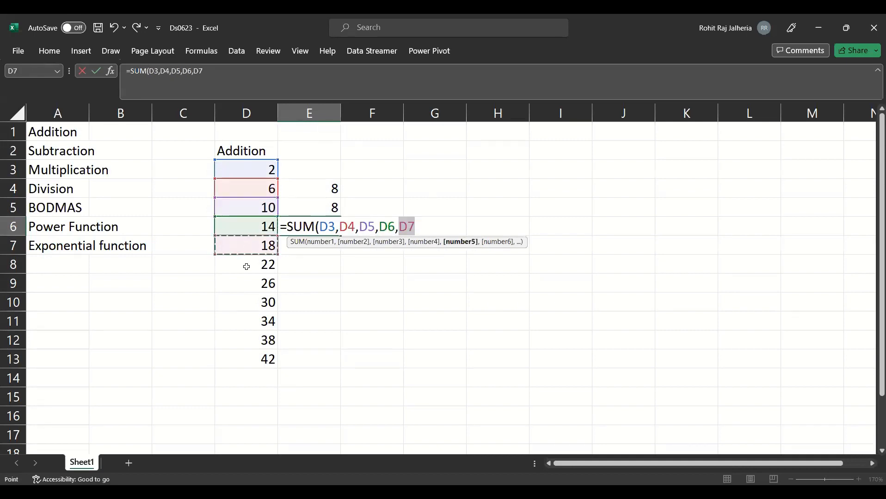
- Complete the SUM formula in E6 by adding each cell from D8 to D13 as a separate argument
type(",")
left_click(246, 265)
type(",")
left_click(243, 282)
left_click(241, 302, "ctrl")
left_click(238, 321, "ctrl")
left_click(235, 340, "ctrl")
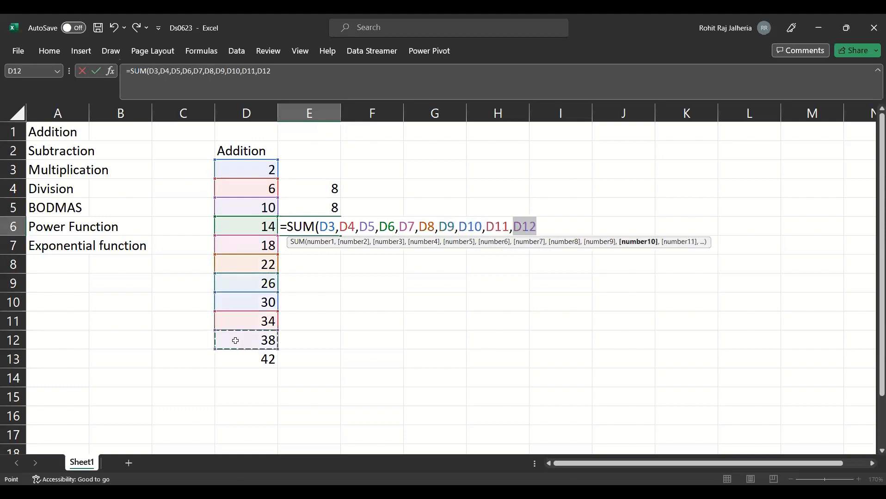
left_click(236, 360, "ctrl")
key("Return")
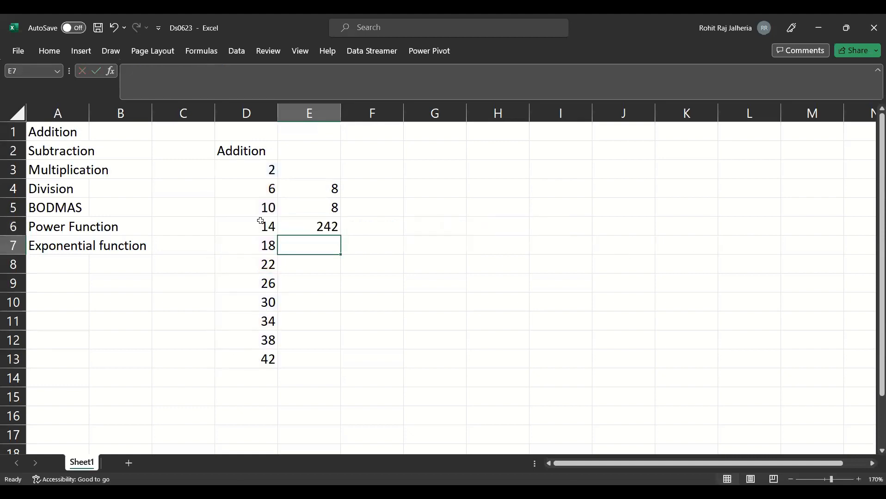
- Select D3:D13 and circle its Average, Count and Sum read-outs and the SUM result in E6 with the red annotation pen
left_click_drag(259, 170, 259, 360)
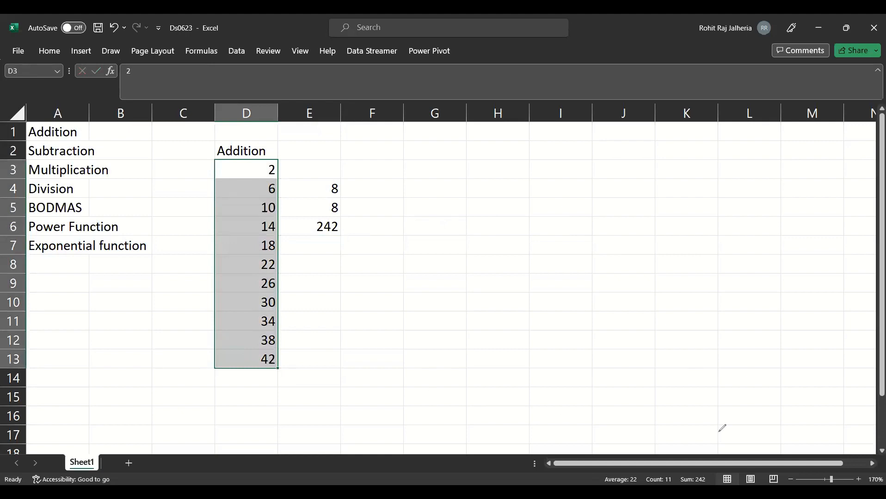
left_click_drag(698, 471, 676, 482)
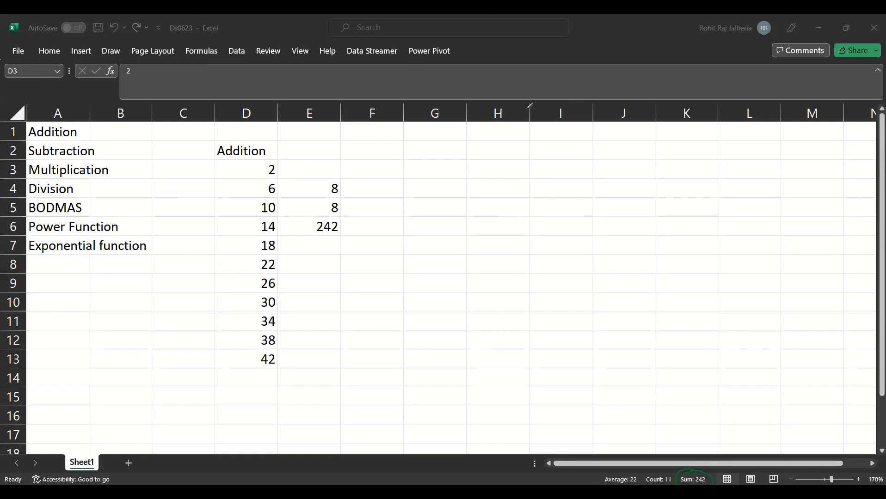
mouse_move(700, 465)
left_mouse_down()
mouse_move(672, 478)
mouse_move(699, 468)
left_mouse_up()
mouse_move(619, 469)
left_mouse_down()
mouse_move(640, 479)
mouse_move(614, 470)
mouse_move(656, 470)
left_mouse_up()
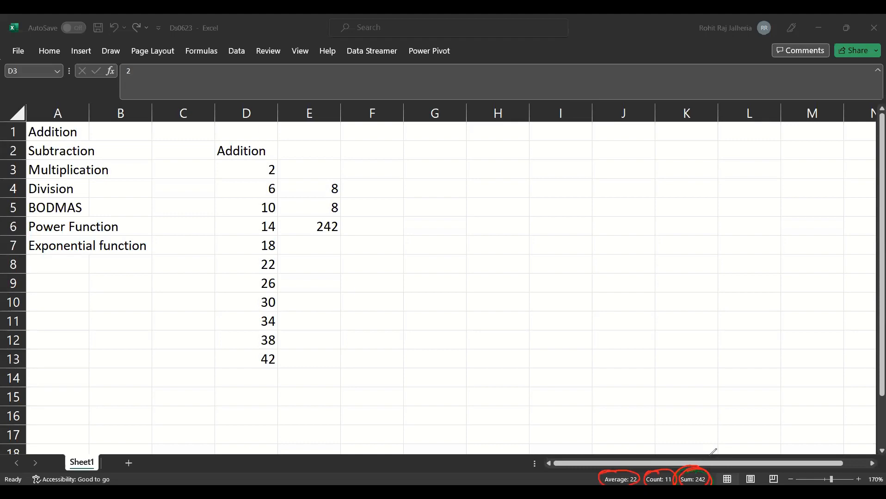
left_click_drag(327, 218, 339, 238)
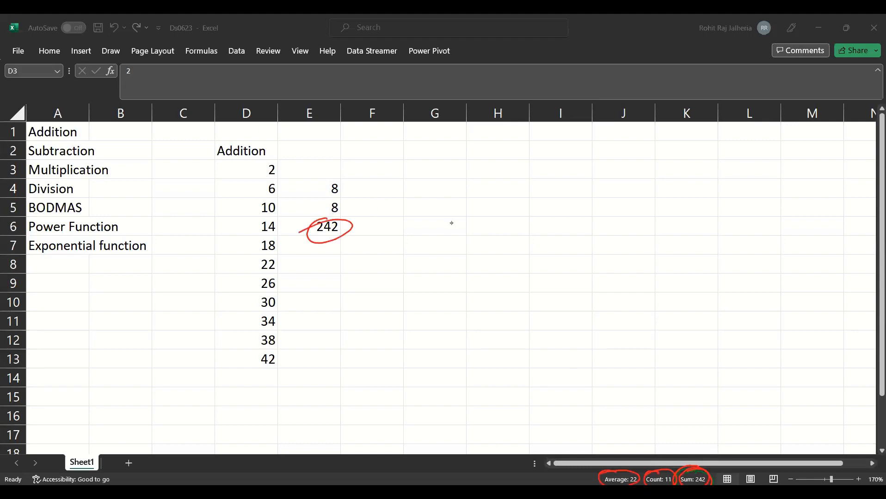
- Enter a SUM formula in E7 that adds the range D3:D13
left_click(325, 243)
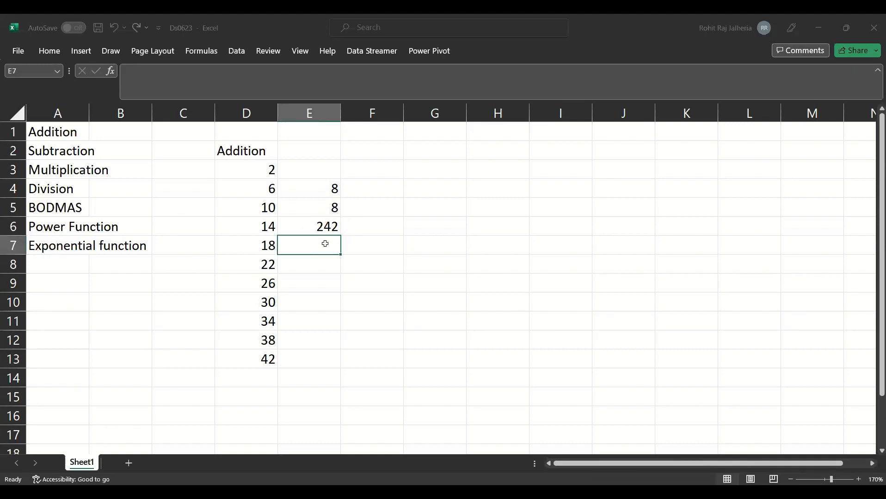
type("=sum")
key("Tab")
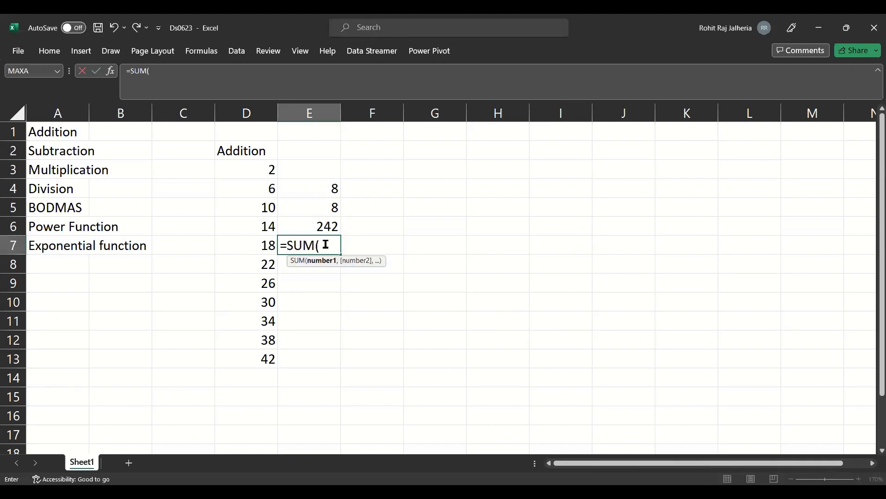
left_click(252, 169)
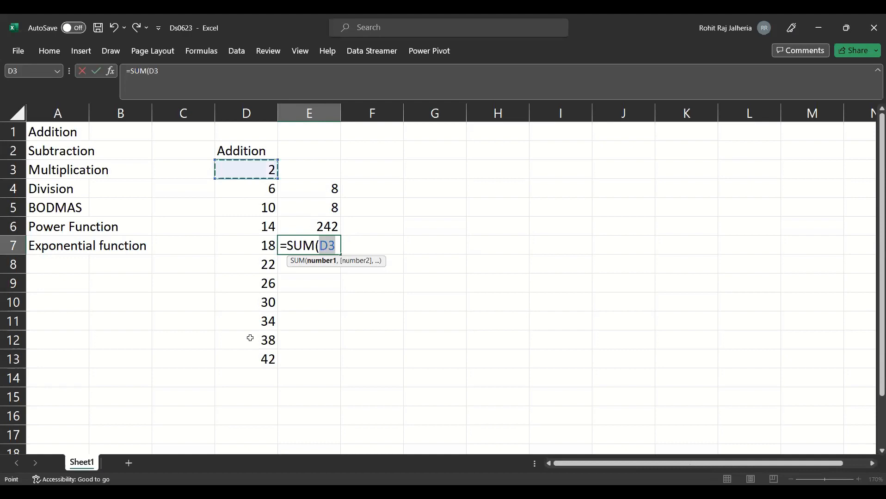
left_click(248, 361, "shift")
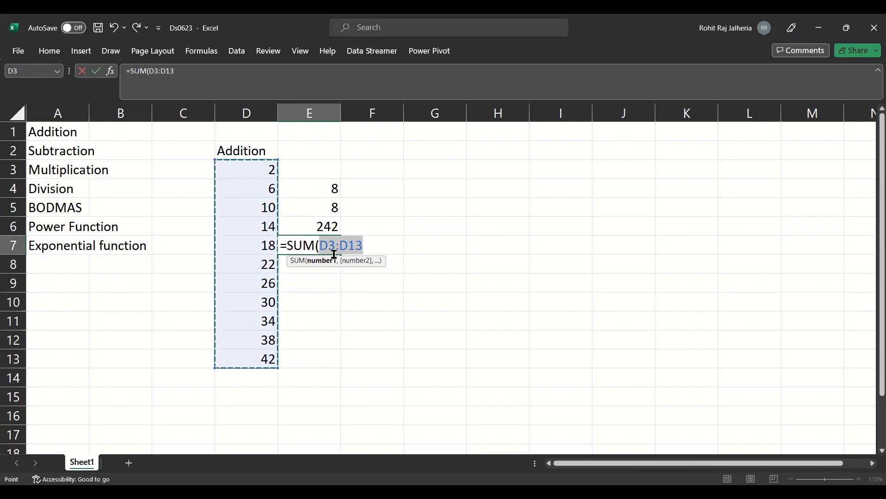
key("Return")
key("Up")
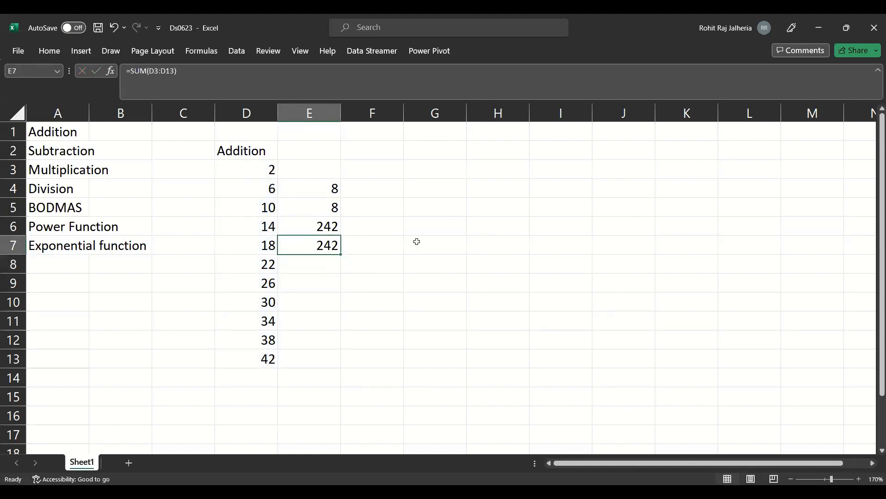
- Enter a SUM formula in E8 that adds only the range D10:D13
left_click(319, 264)
type("=")
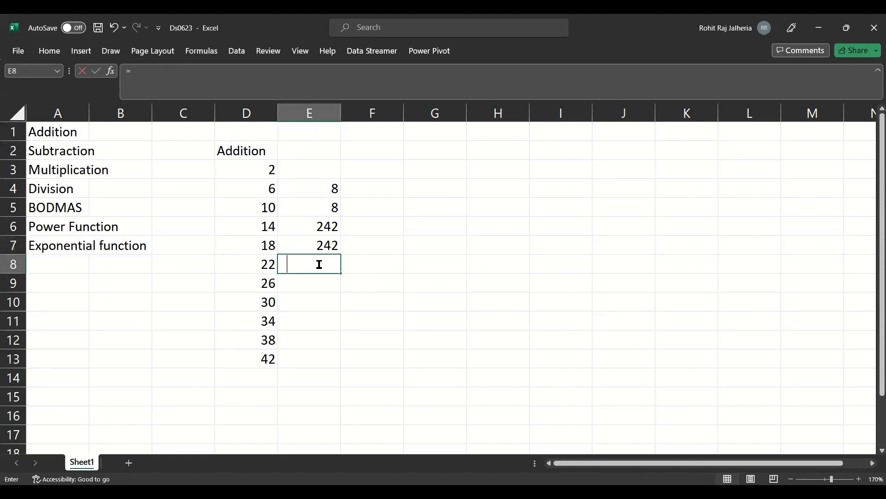
type("sum")
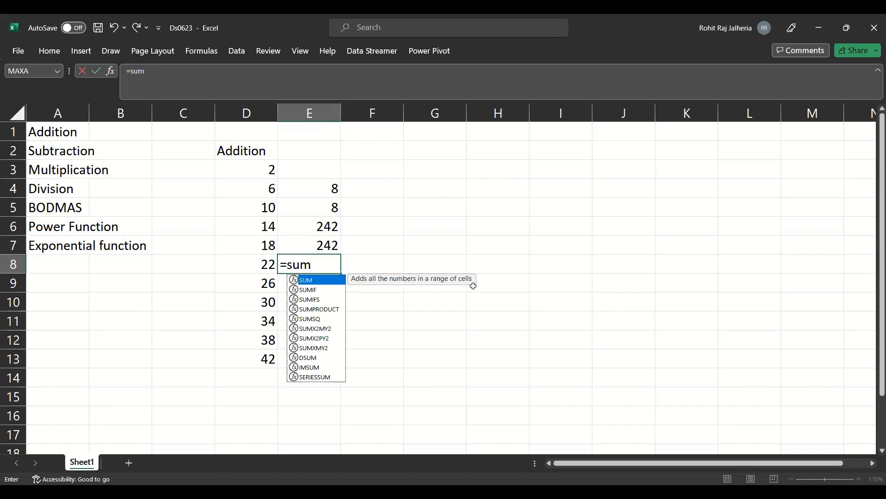
key("Tab")
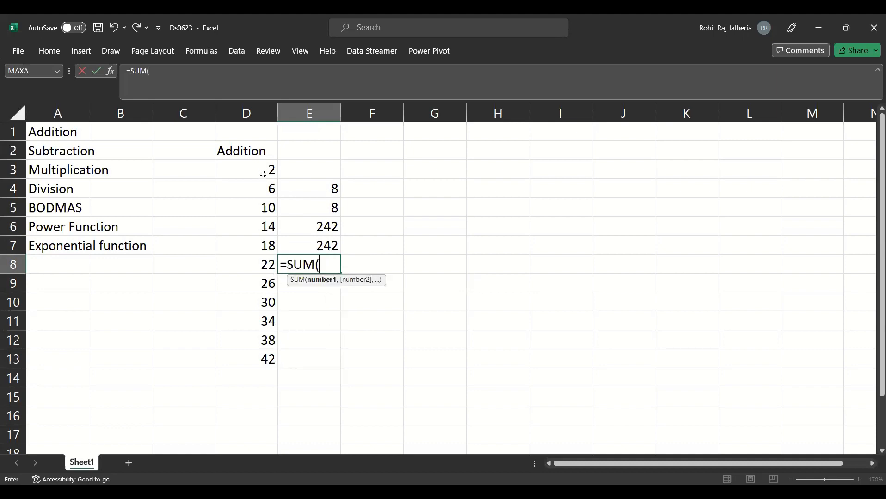
left_click(252, 310)
left_click_drag(252, 311, 252, 357)
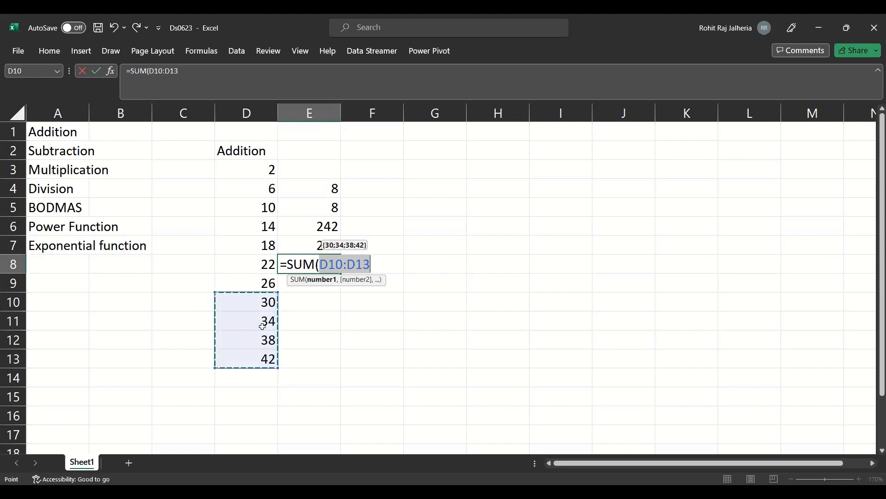
key("ctrl+Return")
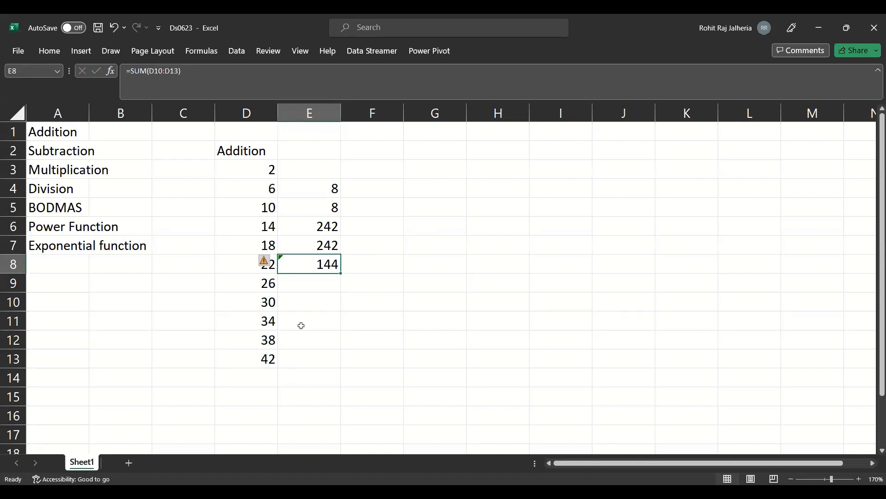
double_click(319, 264)
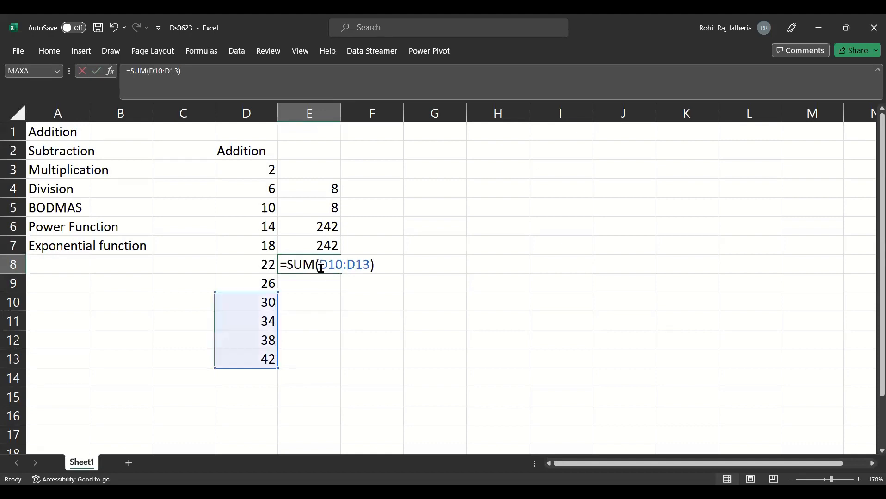
left_click(285, 264)
left_click(306, 283)
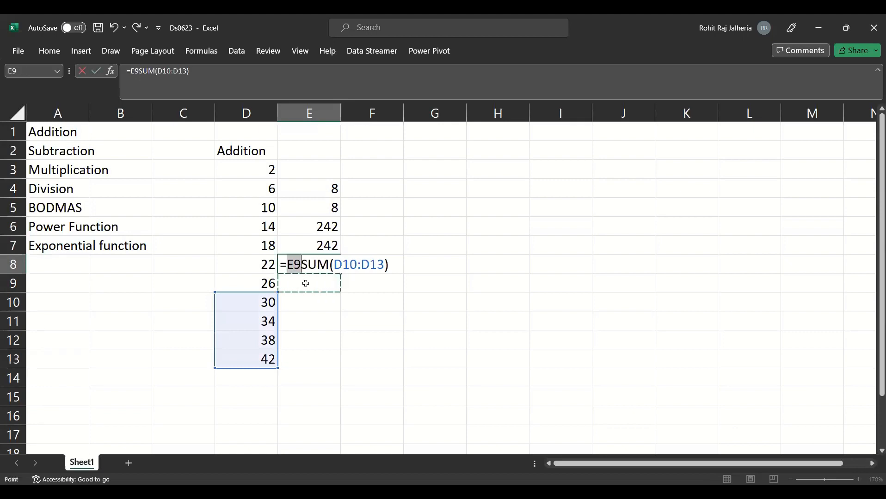
key("Escape")
- Try sum in E9 both without and with a leading equals sign, and clear the cell
left_click(305, 283)
type("sum")
key("Tab")
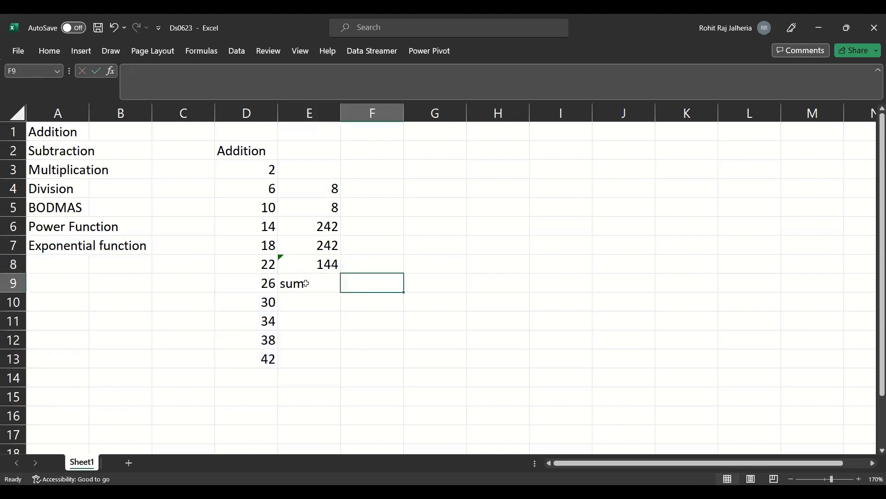
left_click(333, 285)
type("s")
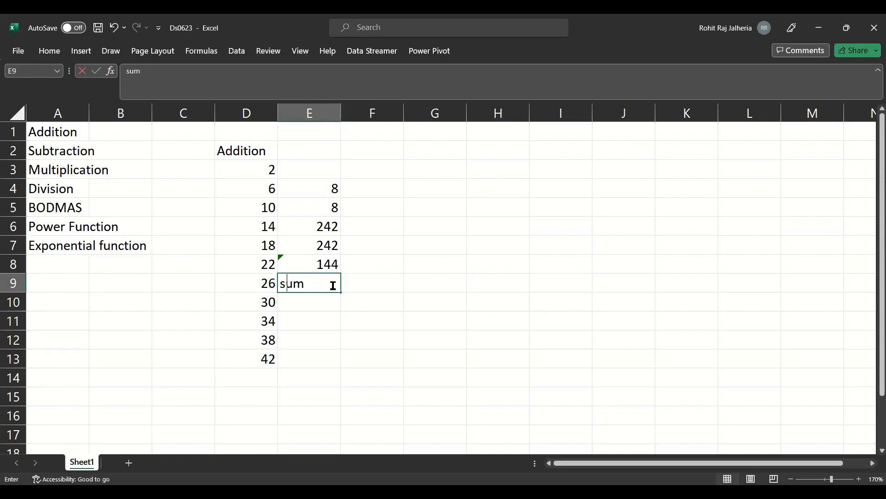
type("=sum")
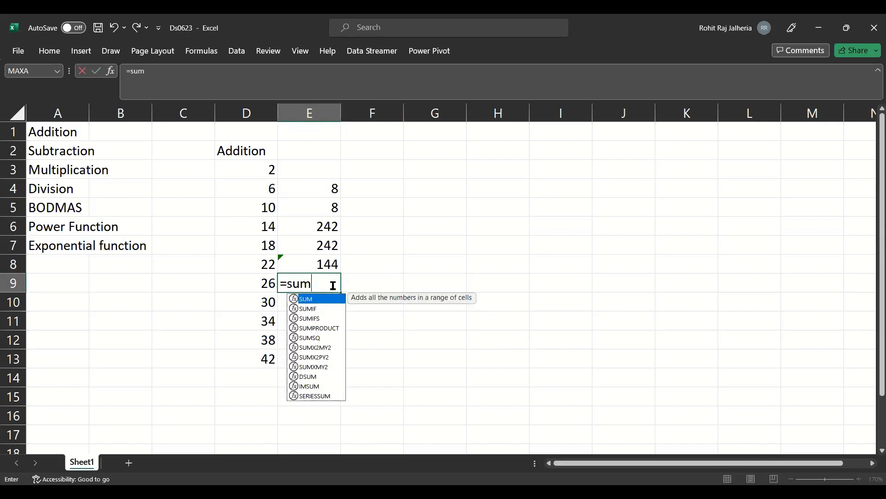
key("Escape")
key("Escape")
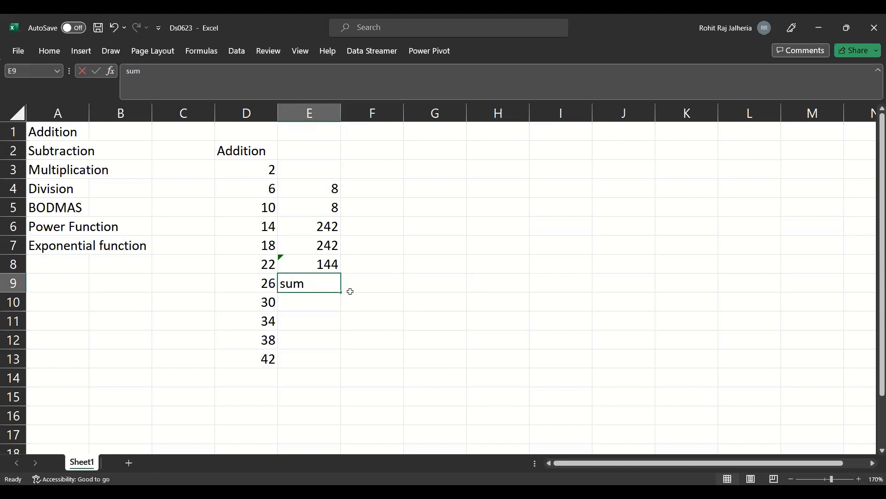
key("Delete")
left_click(350, 291)
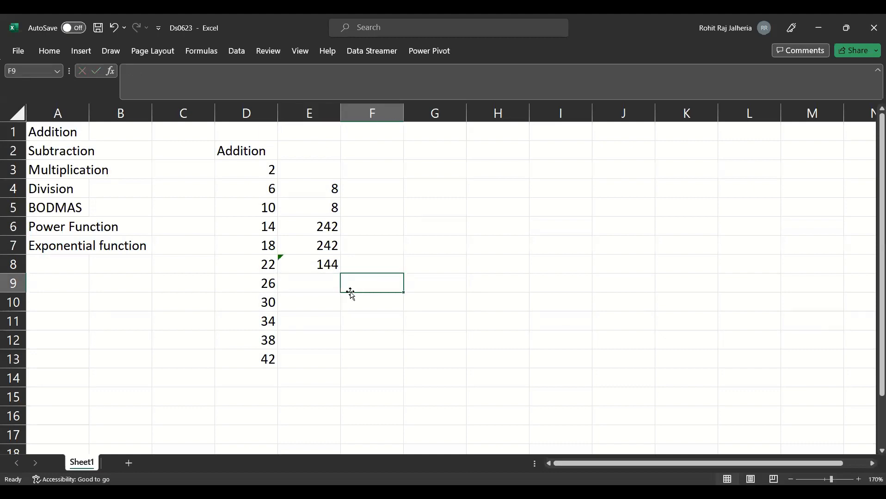
- Enter the heading Subtration in G2
left_click(445, 184)
left_click(451, 152)
type("S")
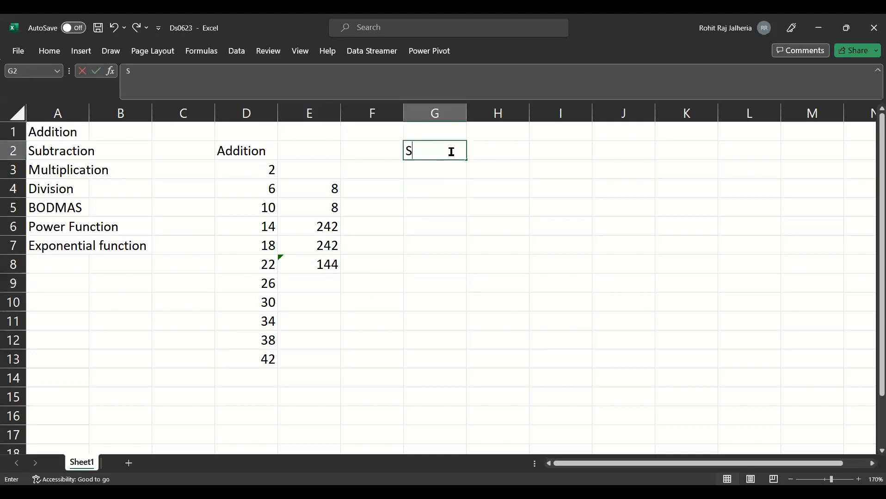
type("ubtraction")
key("Return")
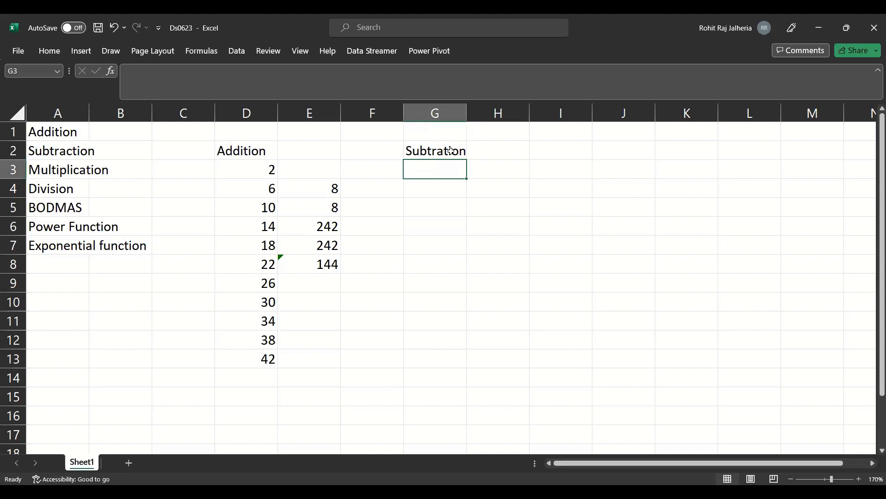
- Enter a formula in G3 under the subtraction heading that subtracts D4 from D6
type("=")
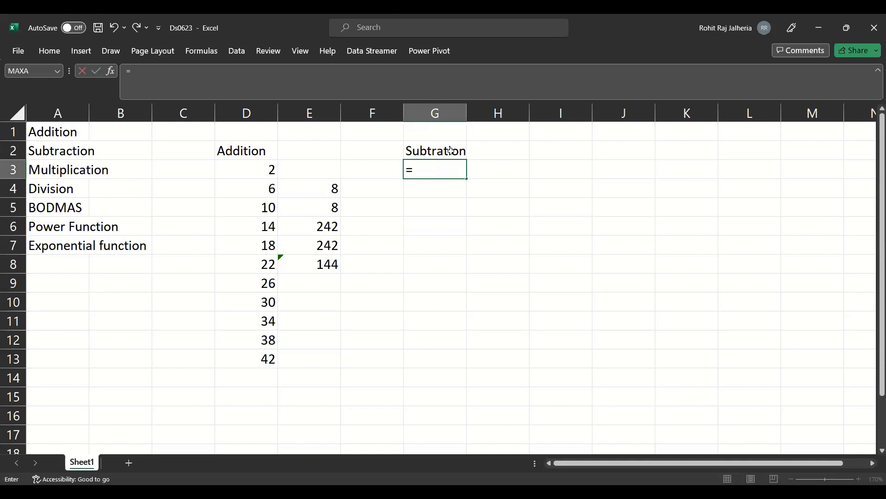
left_click(258, 225)
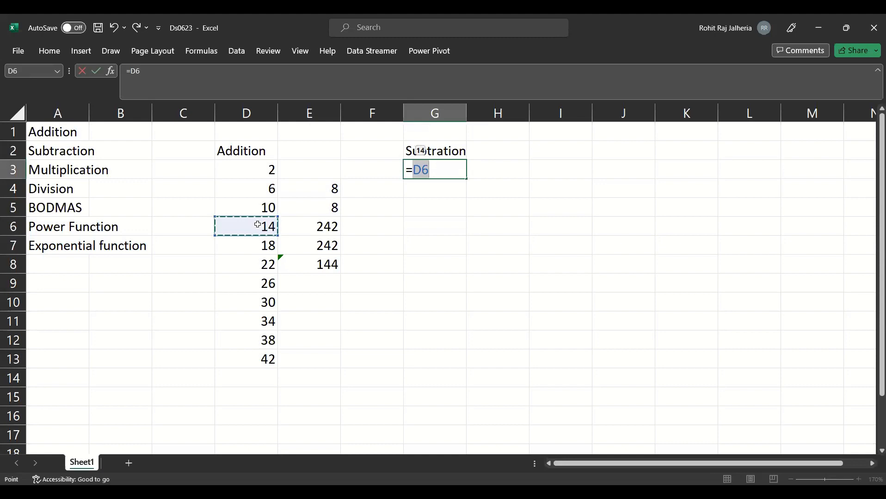
type("-")
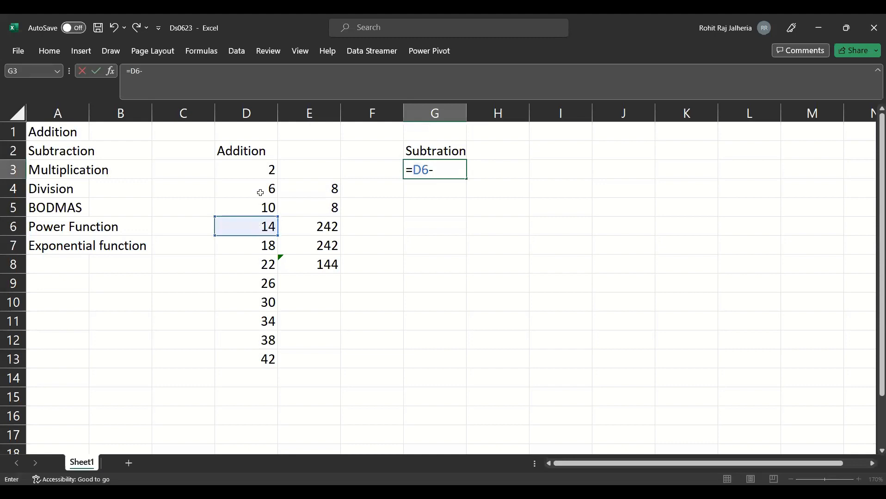
left_click(260, 189)
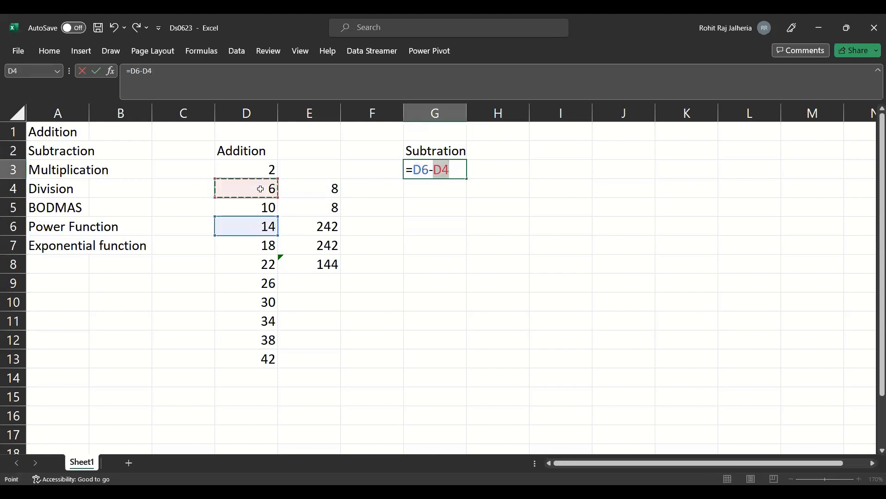
left_click(459, 168)
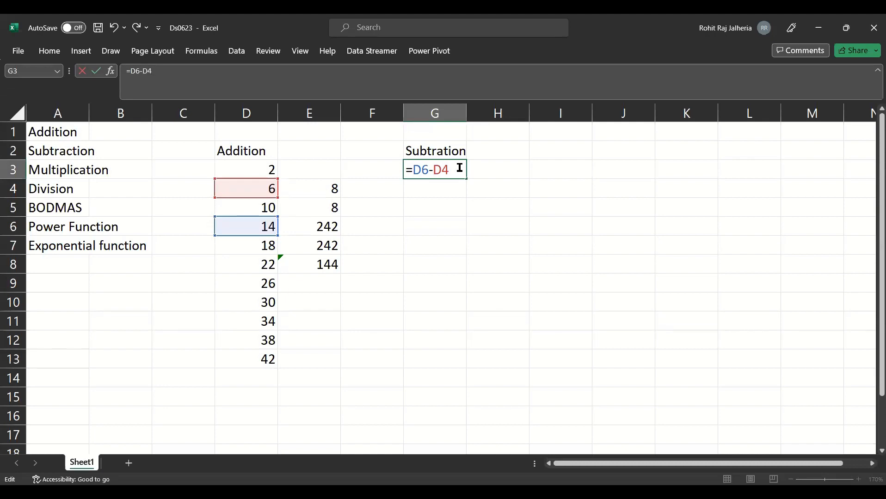
key("Return")
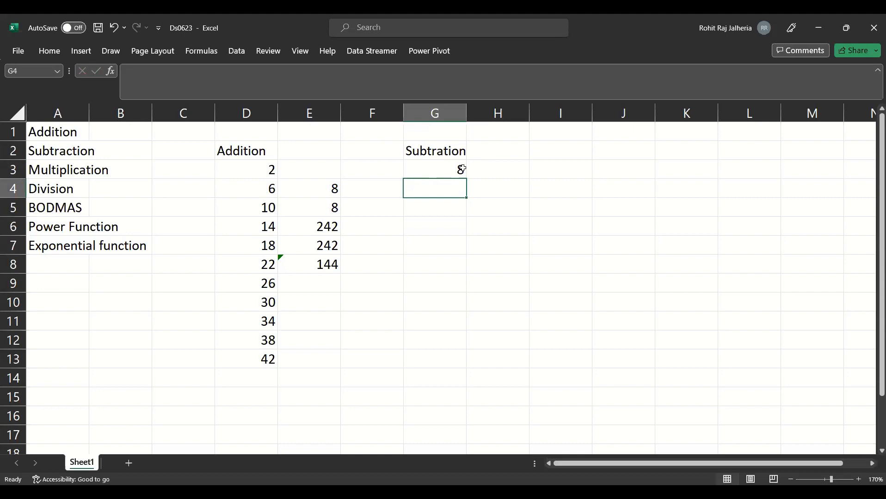
- Enter the heading Multiplication in I2
double_click(559, 153)
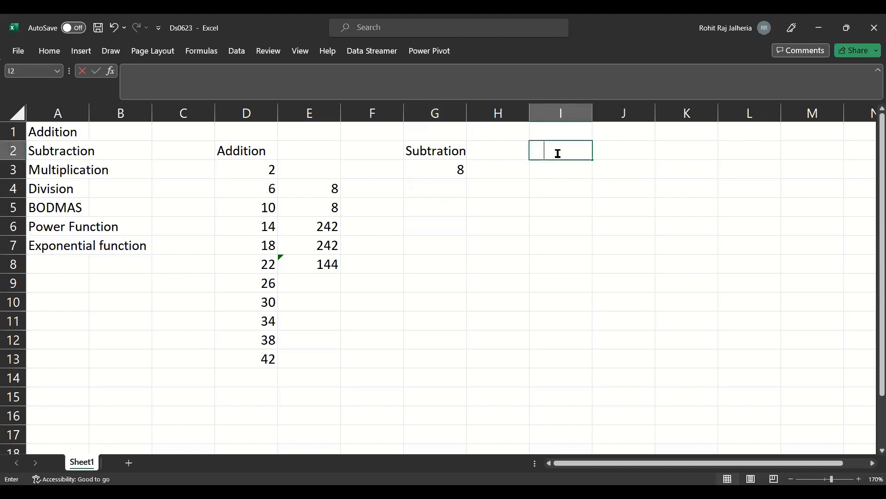
type("Multiplication")
key("Return")
- Enter the formula =D3*D4 in I3 under the Multiplication heading
type("=")
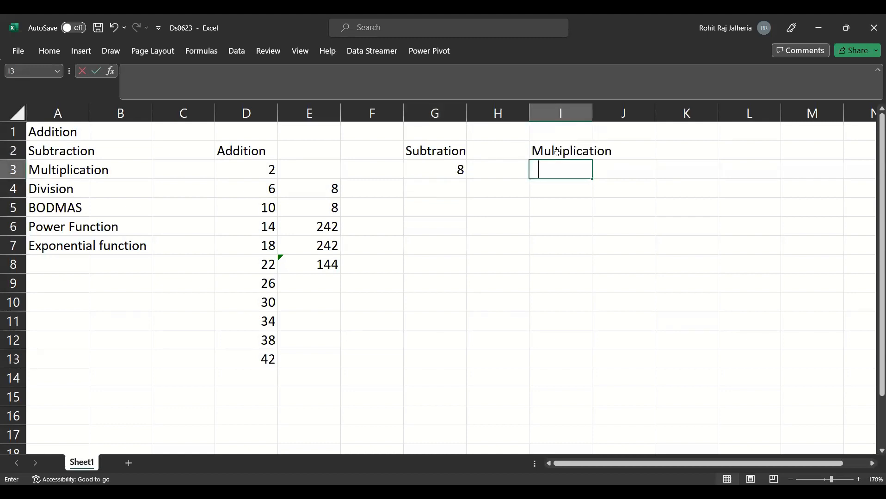
left_click(252, 168)
type("*")
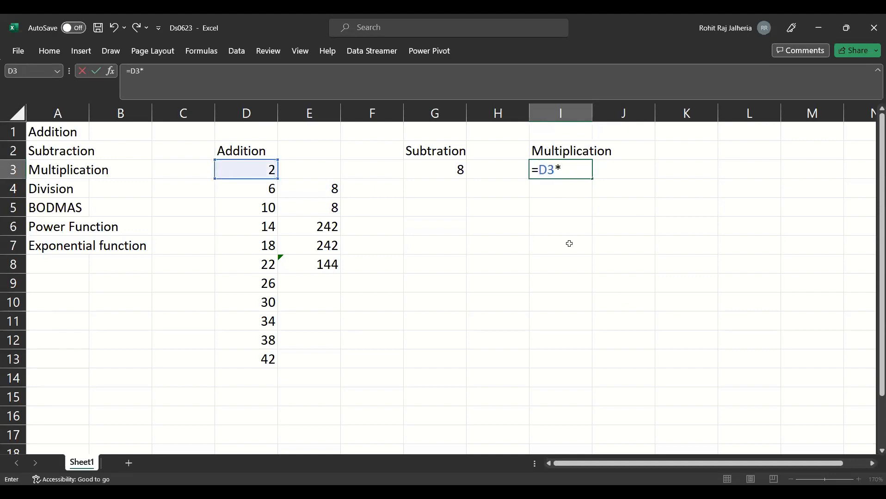
left_click(262, 191)
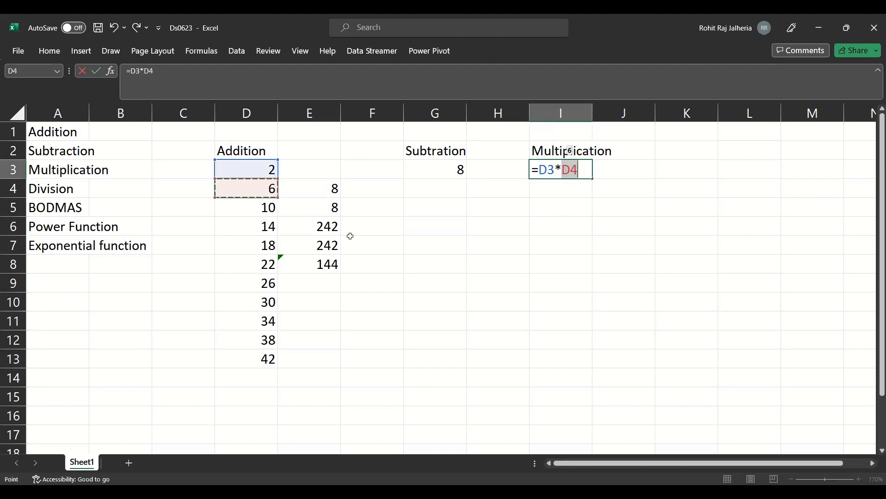
key("Return")
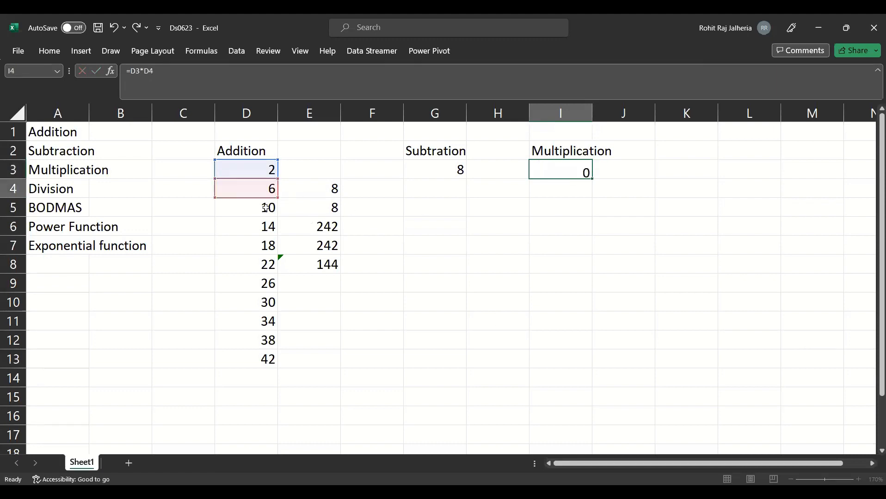
left_click(561, 169)
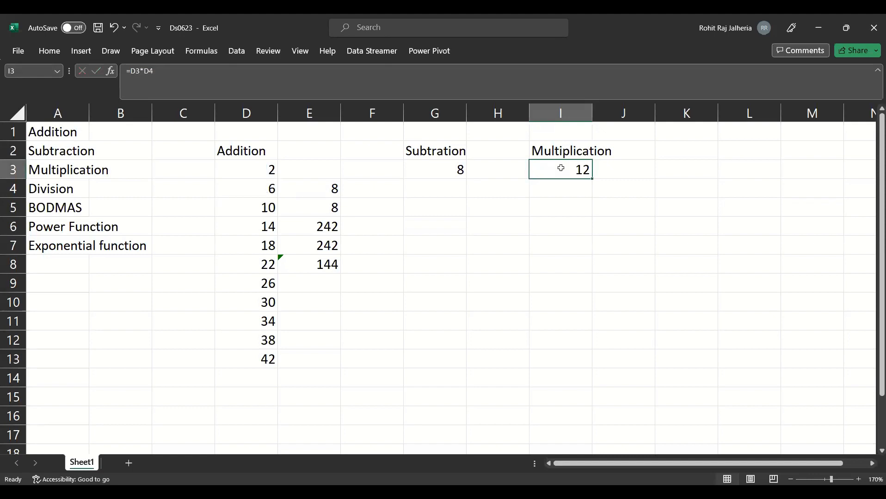
- Enter a PRODUCT formula in I4 that multiplies the numbers in D3:D6
left_click(566, 190)
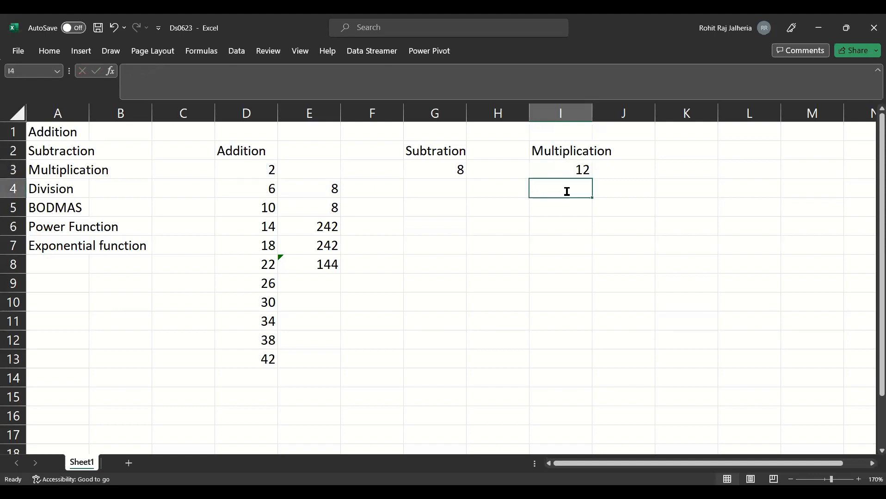
type("=")
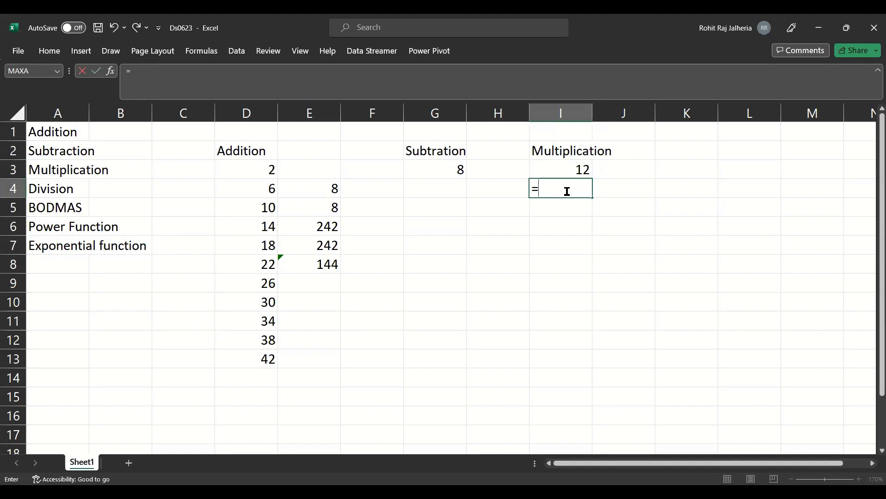
type("produ")
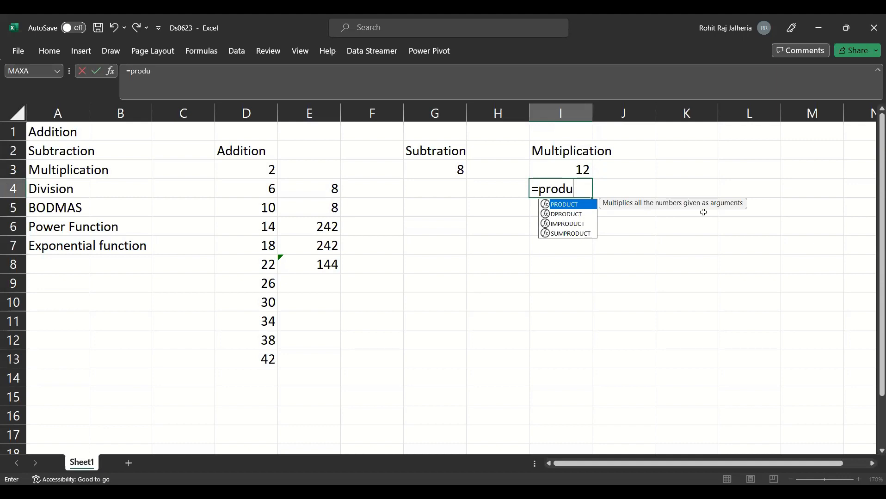
key("Tab")
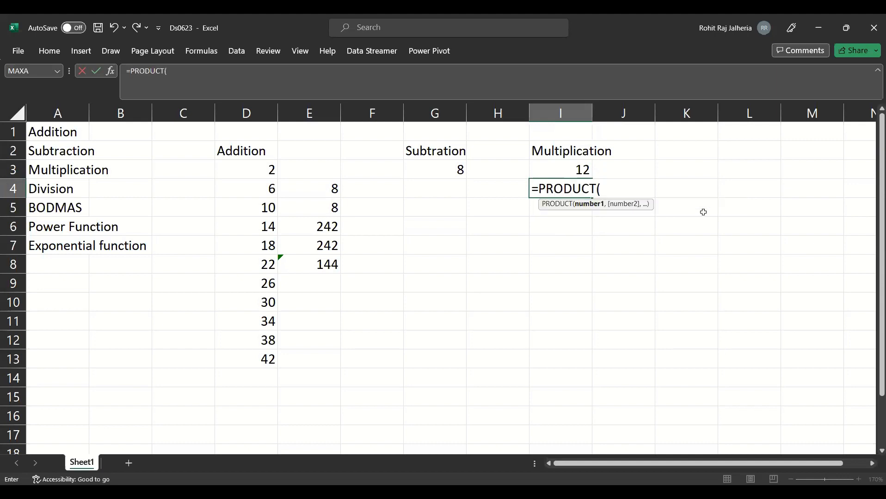
left_click(263, 169)
left_click(264, 231, "shift")
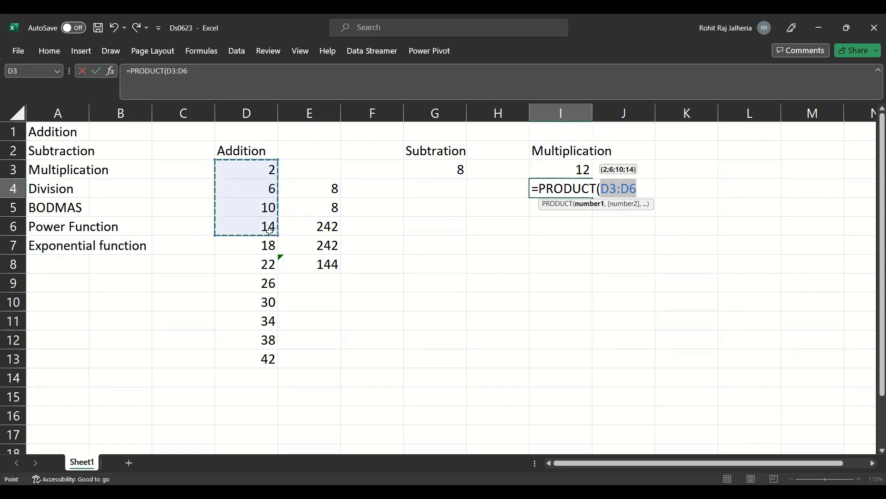
key("Return")
left_click(564, 194)
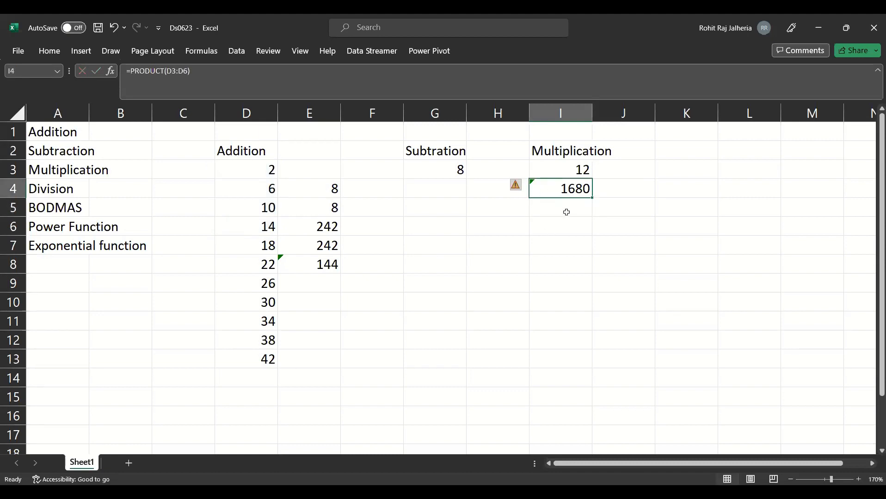
- Enter the formula =PRODUCT(2,5,4) in I5, using typed numbers as separate arguments
left_click(566, 213)
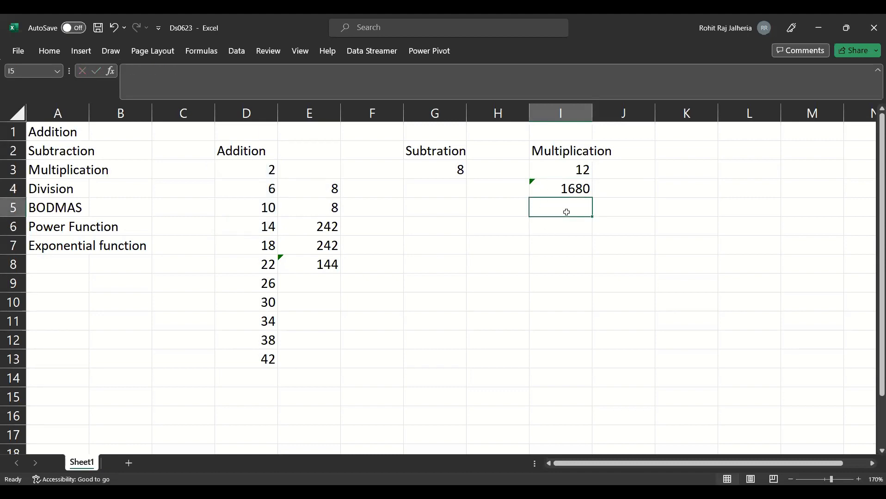
double_click(567, 213)
type("=PRODUCT(")
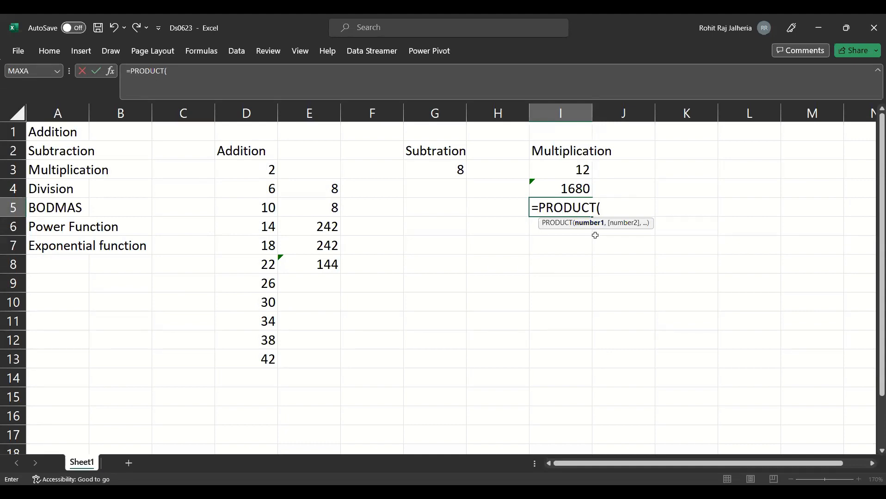
type("2,")
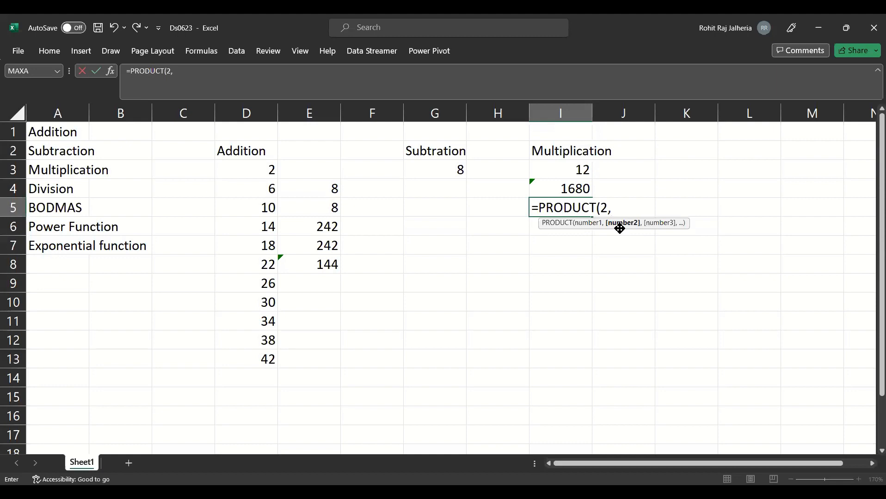
type("5,")
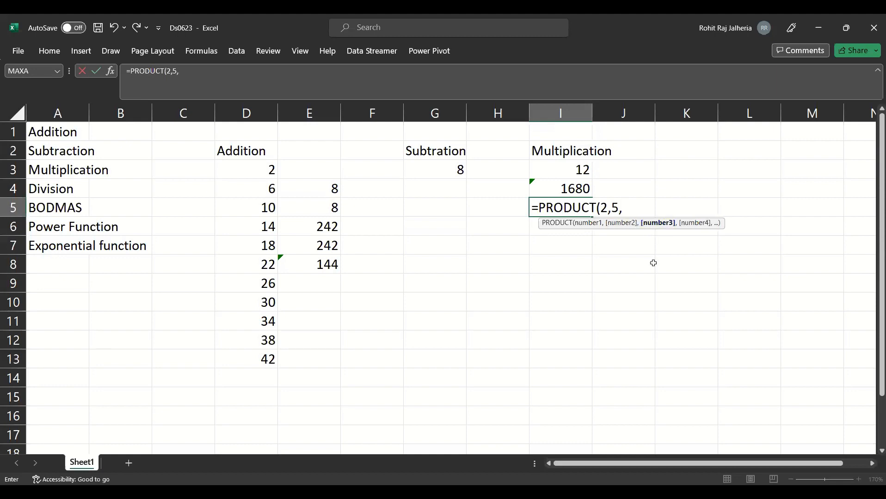
type("4")
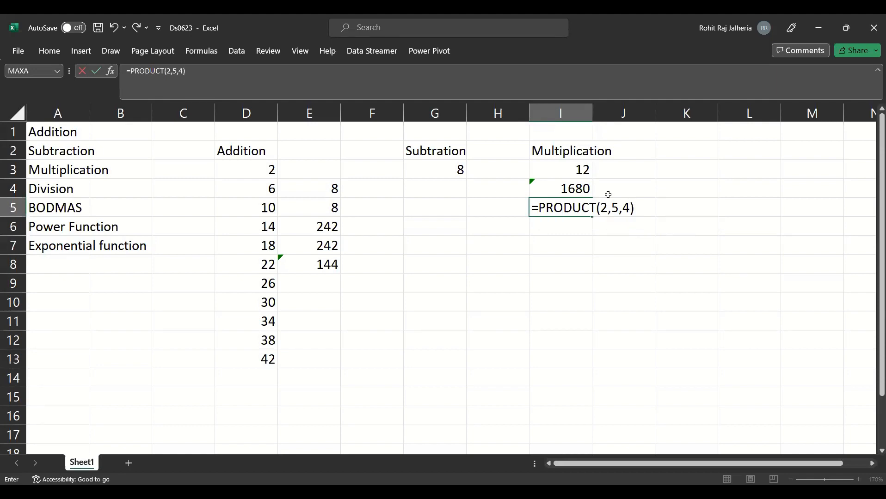
left_click(601, 208)
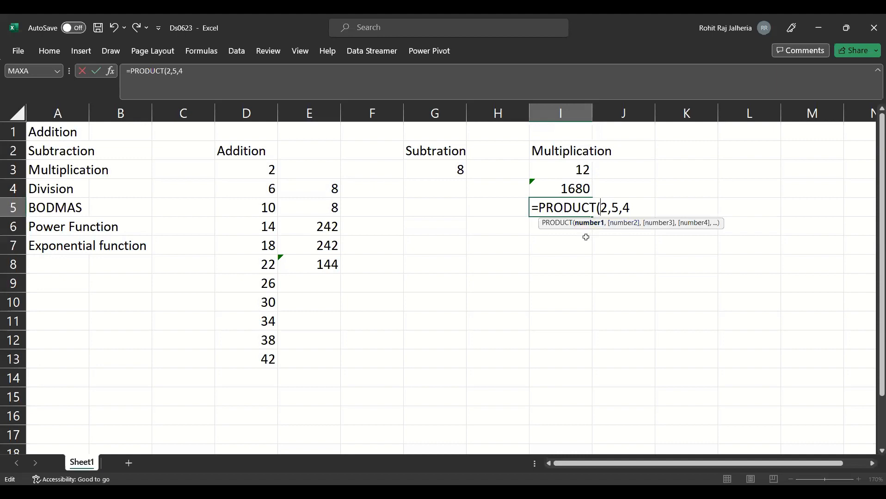
key("Return")
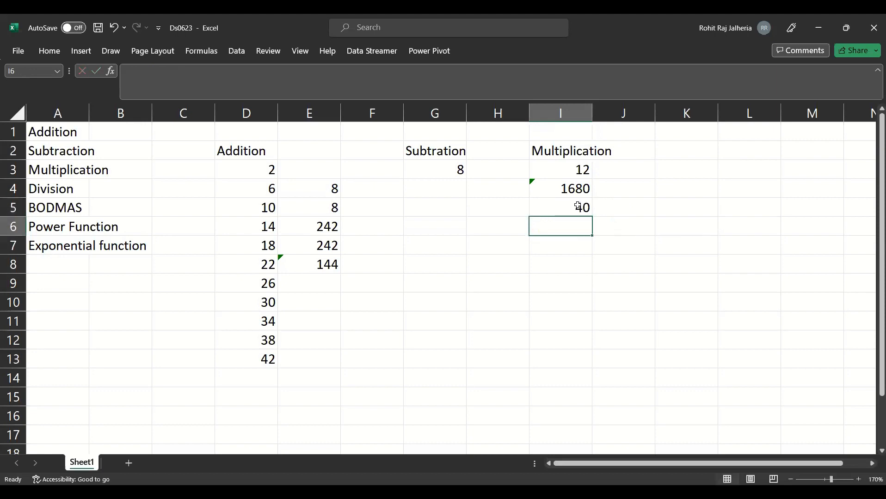
- Try to enter a PRODUCT formula with no arguments in I6
type("=pro")
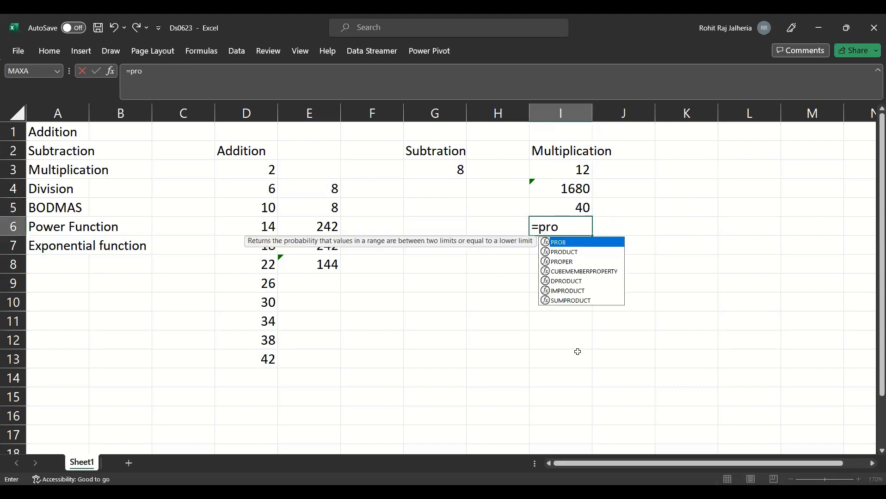
key("Down")
key("Tab")
type(")")
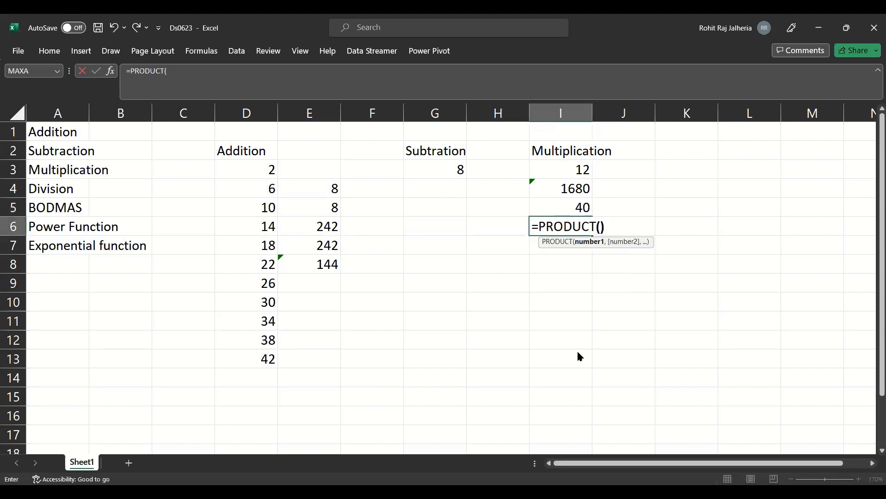
key("Return")
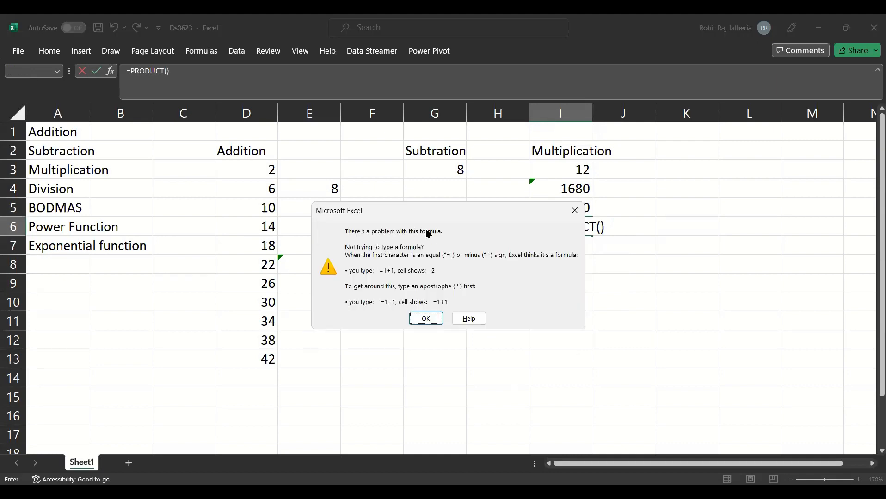
left_click(427, 317)
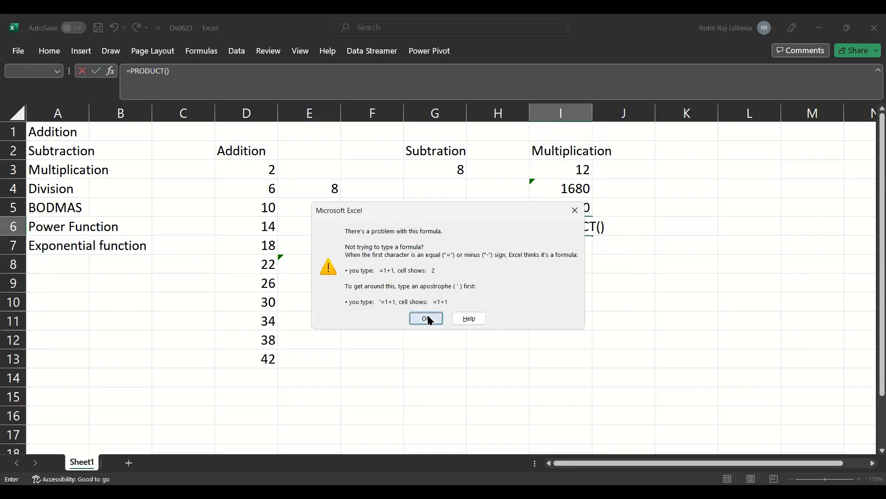
- Complete the PRODUCT formula in I6 with 2 as its only argument
type("2")
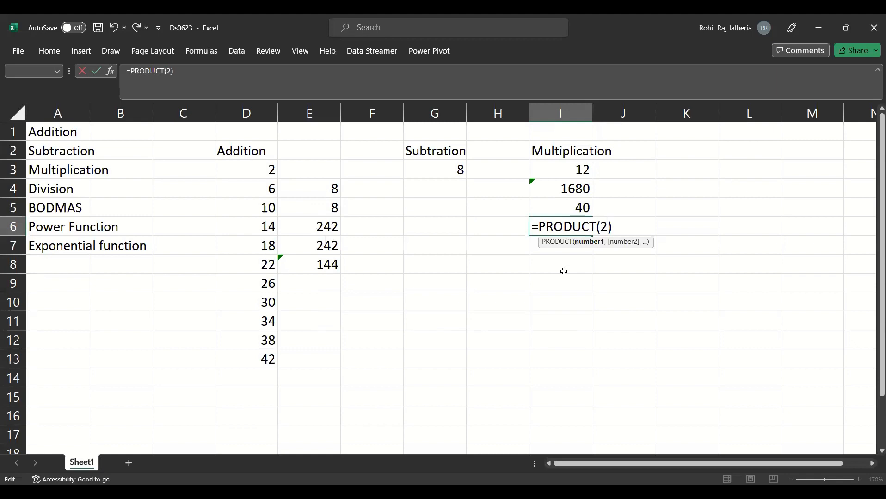
key("Return")
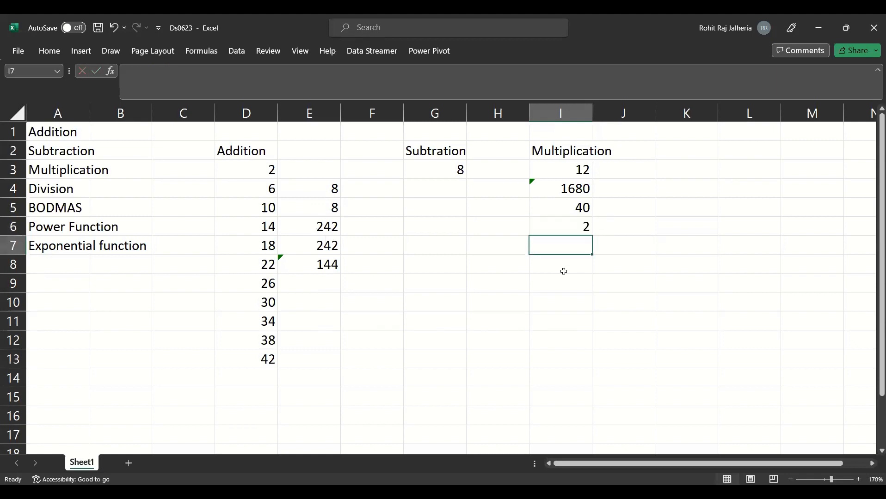
double_click(576, 230)
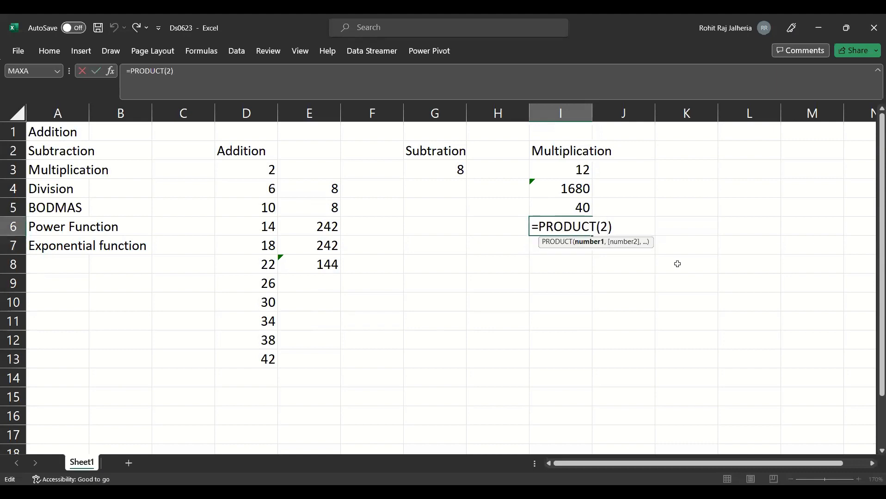
key("Return")
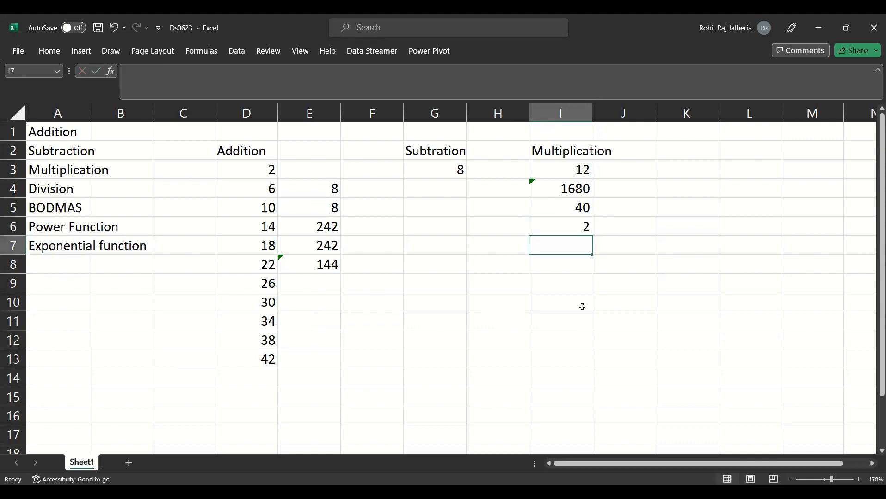
- Enter a SUM formula in E9 with 2 as its only argument
left_click(325, 286)
type("=")
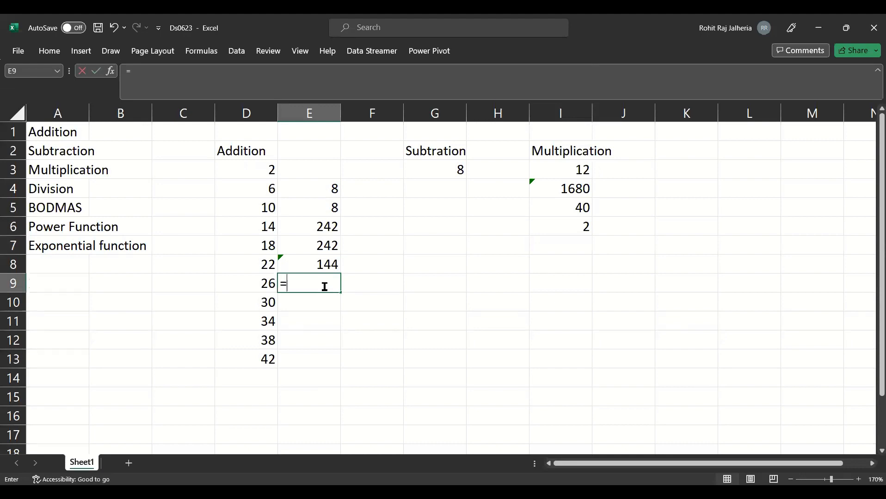
type("SUM(2")
key("Return")
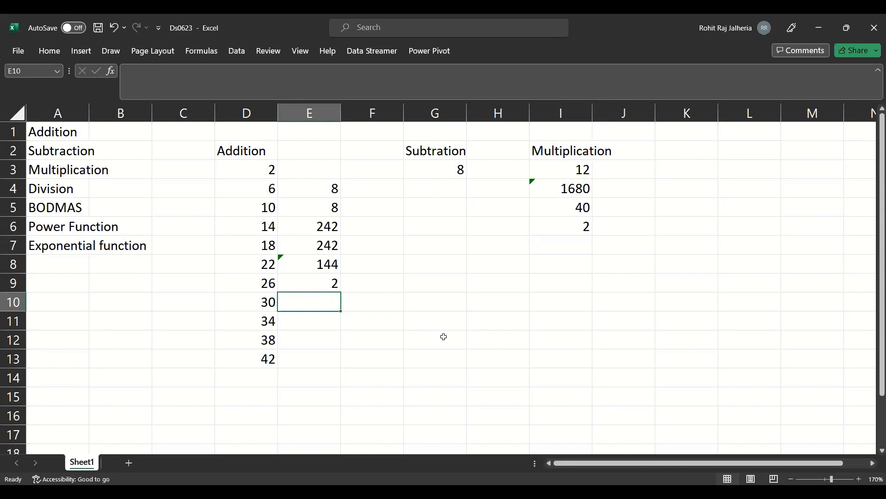
- Enter the heading Division in K2
left_click(686, 150)
type("D")
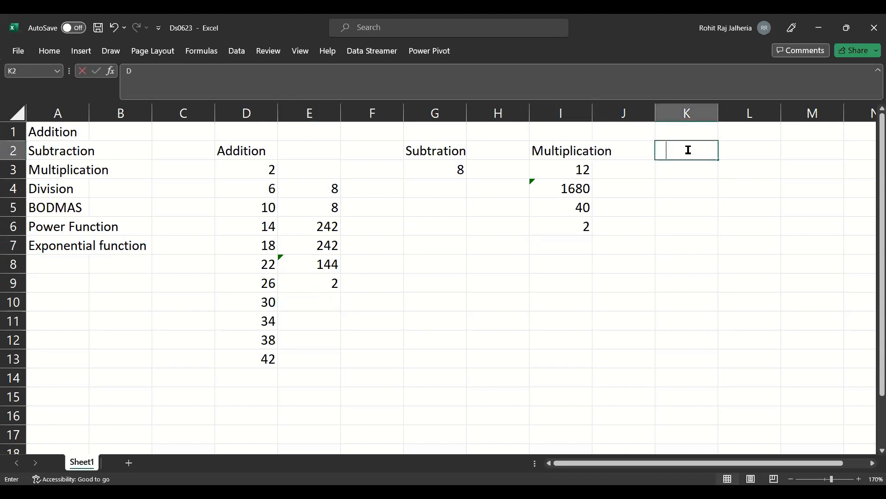
type("ivision")
key("Return")
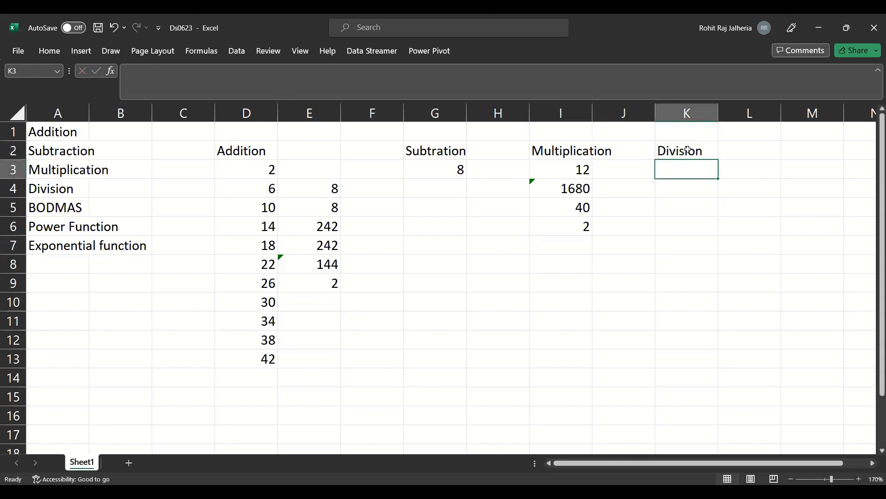
- Enter a formula in K3 under the Division heading that divides D4 by D3
type("=")
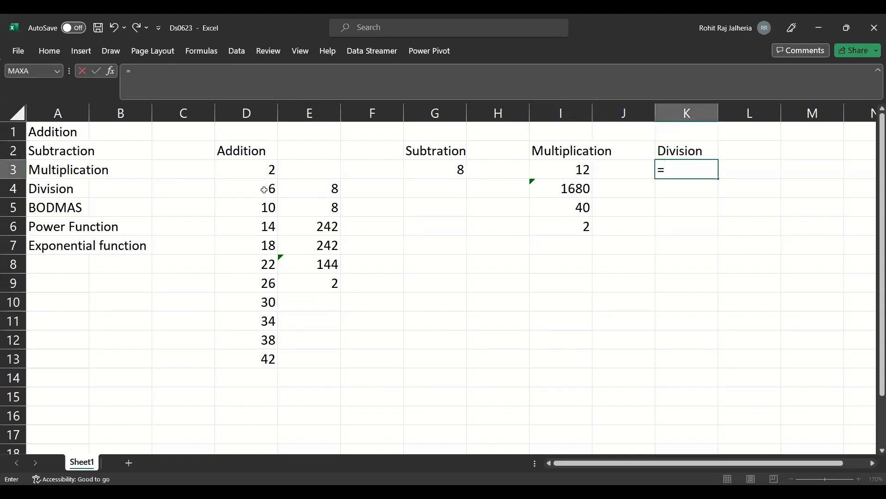
left_click(264, 190)
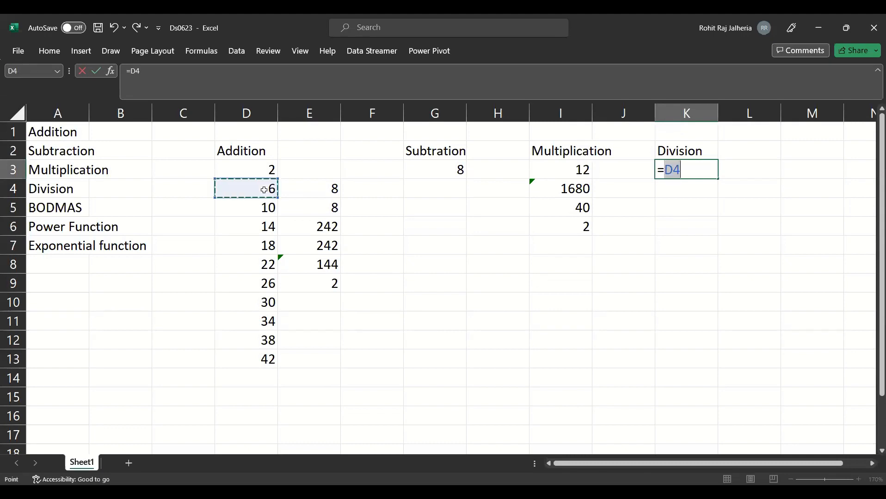
type("/2")
key("BackSpace")
left_click(228, 168)
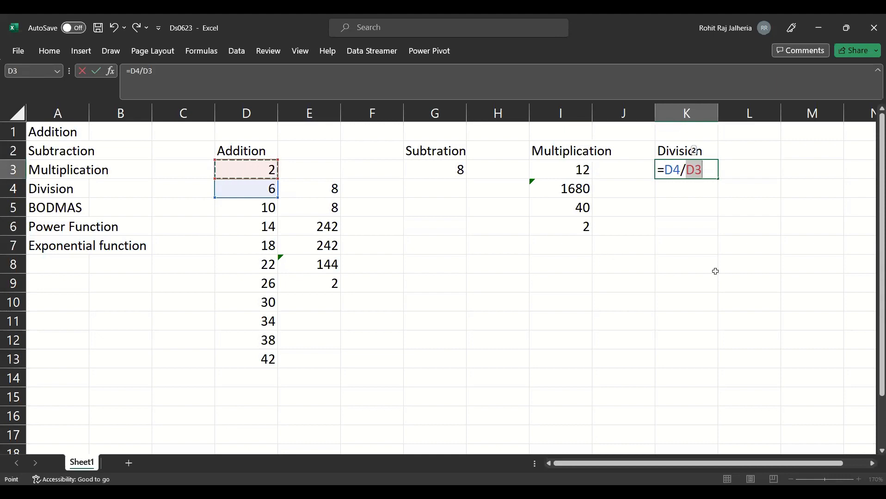
key("Return")
left_click(704, 174)
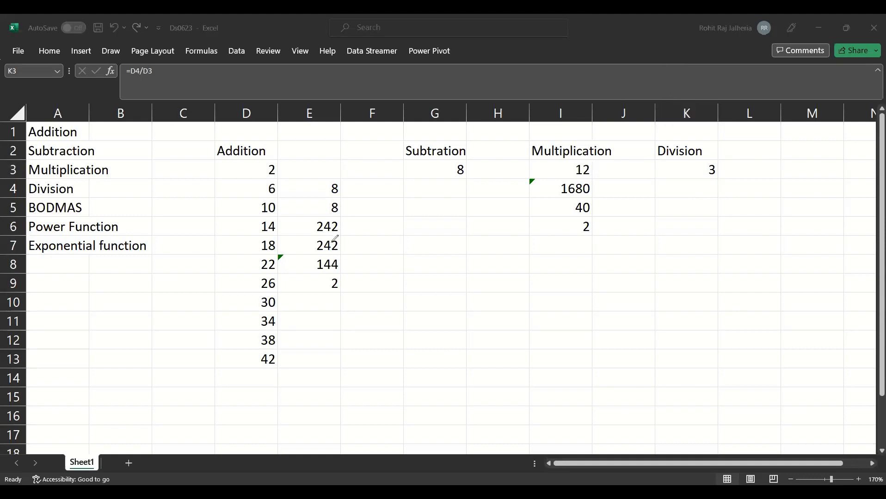
- Handwrite the expression 36 ÷ 6 × 3 + 2² − (3+5) in red ink below the Division result
mouse_move(640, 202)
left_mouse_down()
mouse_move(641, 218)
mouse_move(656, 213)
left_mouse_up()
left_click_drag(669, 211, 710, 214)
left_click(675, 203)
left_click(678, 215)
left_click_drag(706, 208, 718, 213)
mouse_move(723, 202)
left_mouse_down()
mouse_move(724, 214)
mouse_move(767, 205)
left_mouse_up()
left_click(753, 212)
left_click_drag(772, 199, 785, 210)
left_click_drag(776, 188, 784, 194)
left_click_drag(796, 208, 821, 210)
left_click_drag(826, 197, 831, 206)
mouse_move(849, 194)
left_mouse_down()
mouse_move(840, 209)
mouse_move(855, 211)
left_mouse_up()
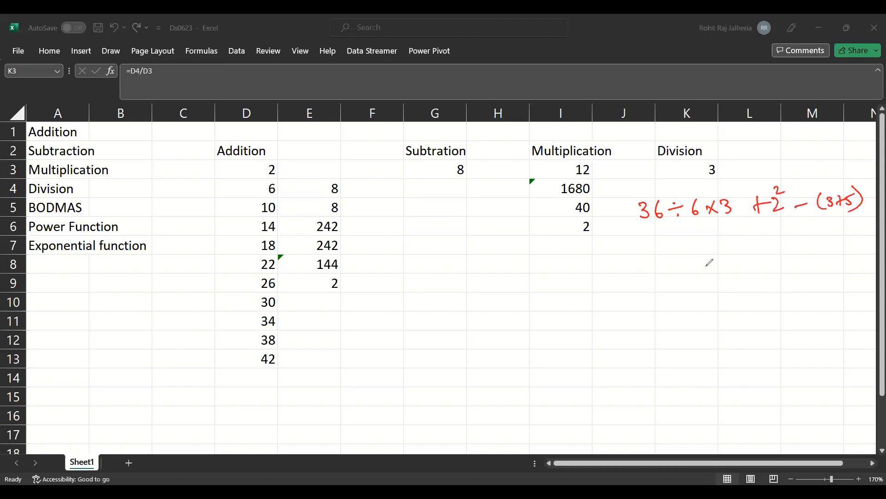
- Draw a closed red outline around the whole handwritten BODMAS expression
mouse_move(644, 235)
left_mouse_down()
mouse_move(864, 194)
mouse_move(747, 195)
left_mouse_up()
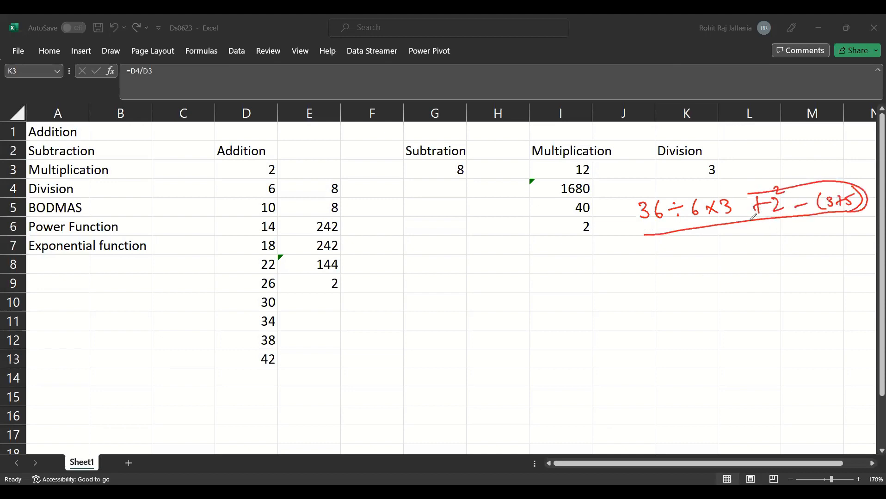
key("ctrl+z")
mouse_move(626, 194)
left_mouse_down()
mouse_move(634, 249)
mouse_move(709, 174)
mouse_move(863, 217)
mouse_move(738, 245)
left_mouse_up()
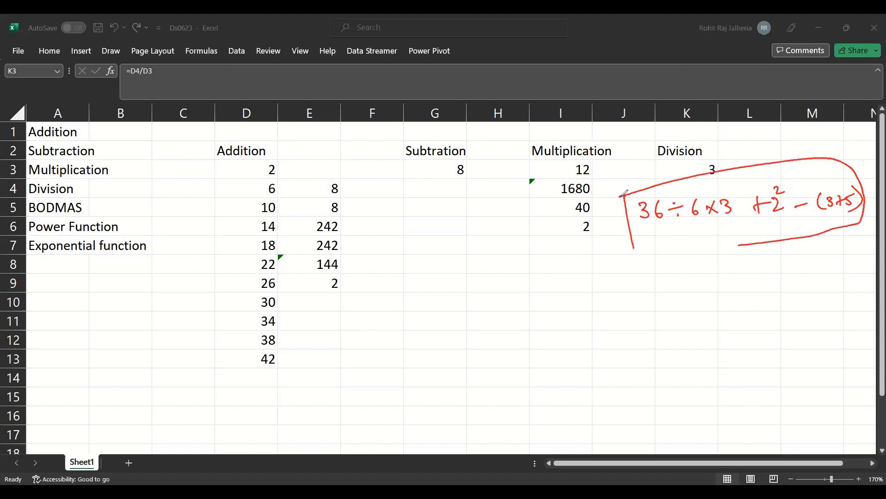
left_click_drag(631, 242, 738, 245)
- Enter the BODMAS expression 36/6*3+2^2-(3+5) as plain text in G11
left_click(448, 321)
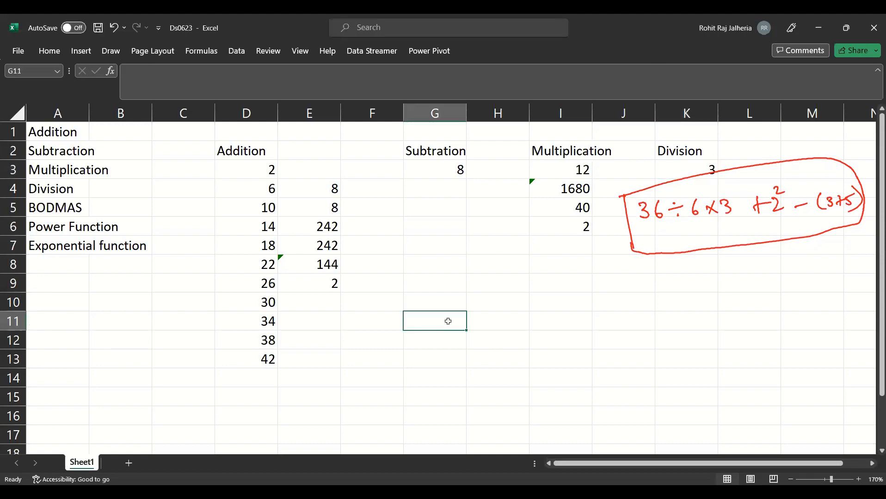
type("36")
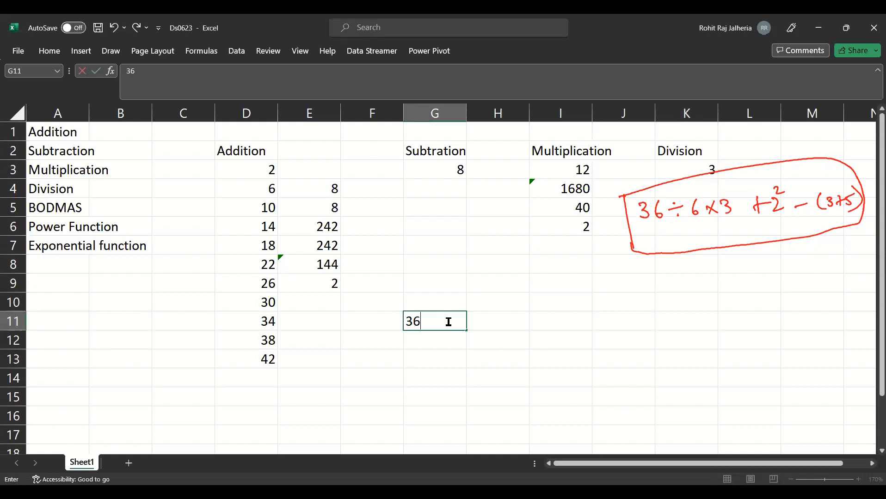
type("/6*3+2^2")
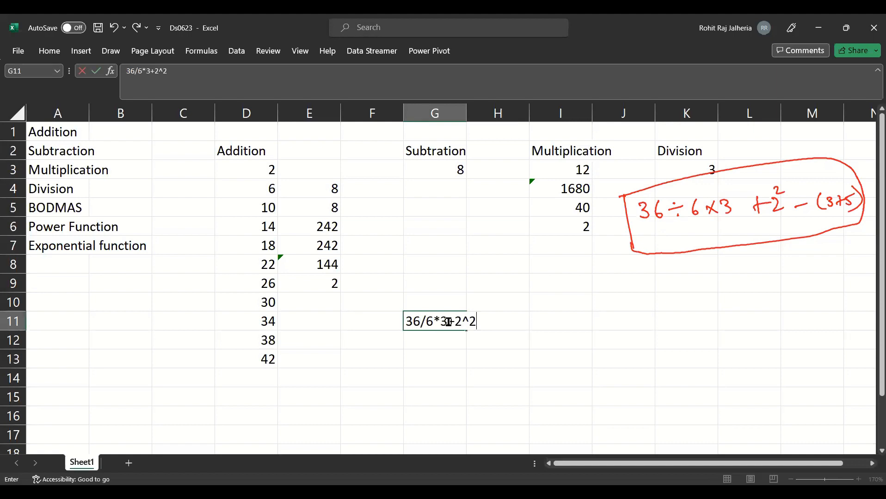
type("-(3+5+")
key("BackSpace")
type(")")
key("Return")
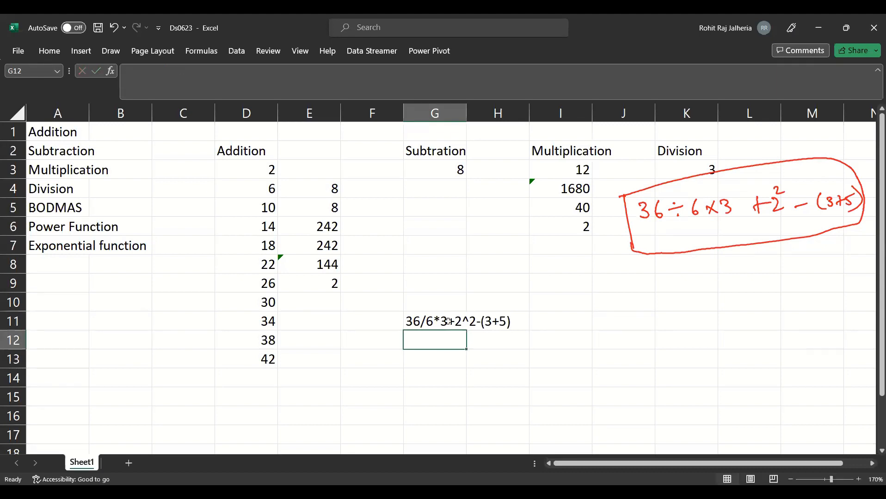
type("=")
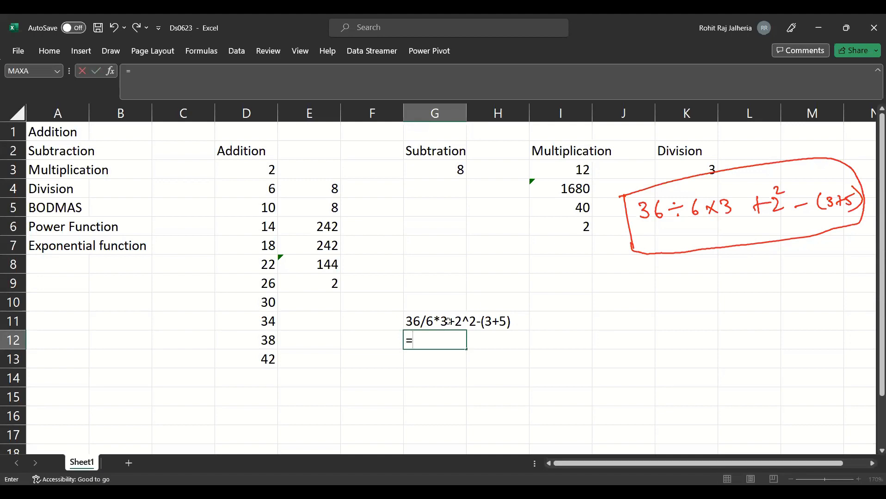
type("36/6*3")
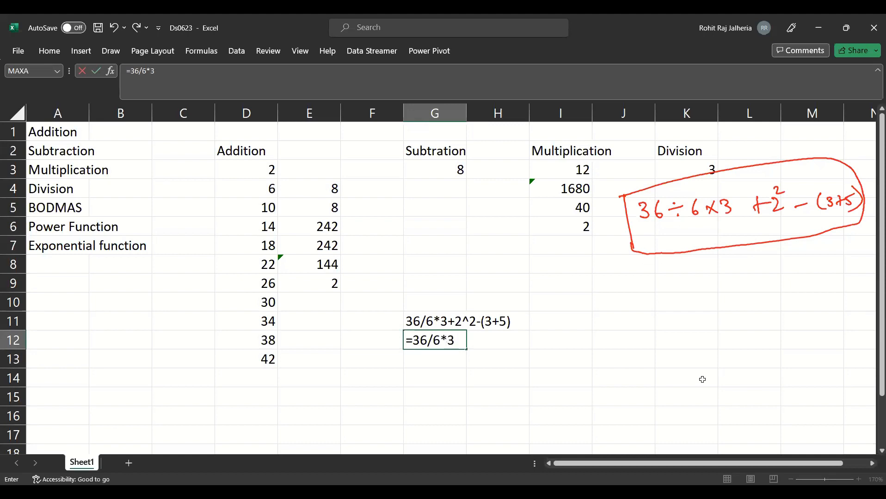
type("+")
key("Escape")
left_click(567, 376)
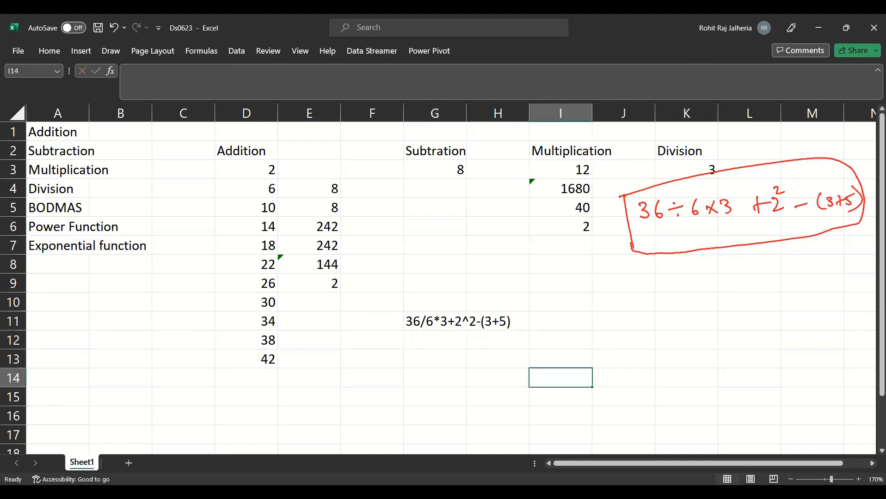
- Add a new worksheet and rename it power
left_click(126, 464)
right_click(120, 465)
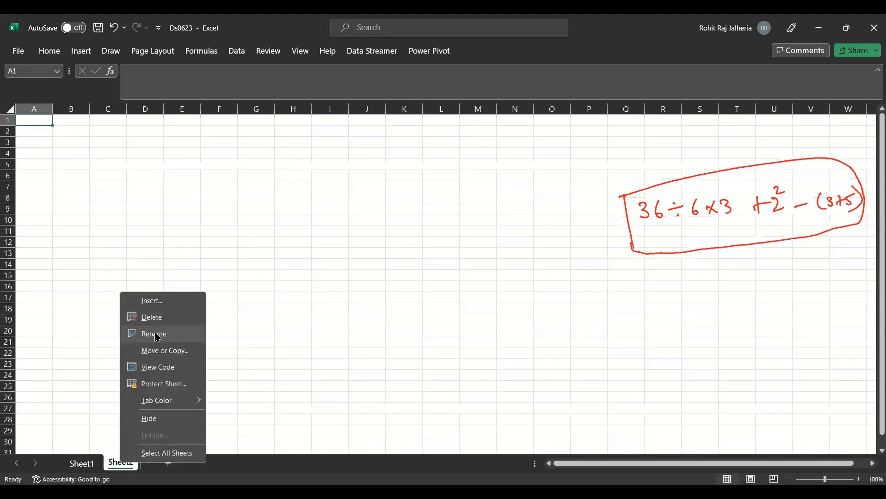
left_click(153, 333)
type("power")
key("Return")
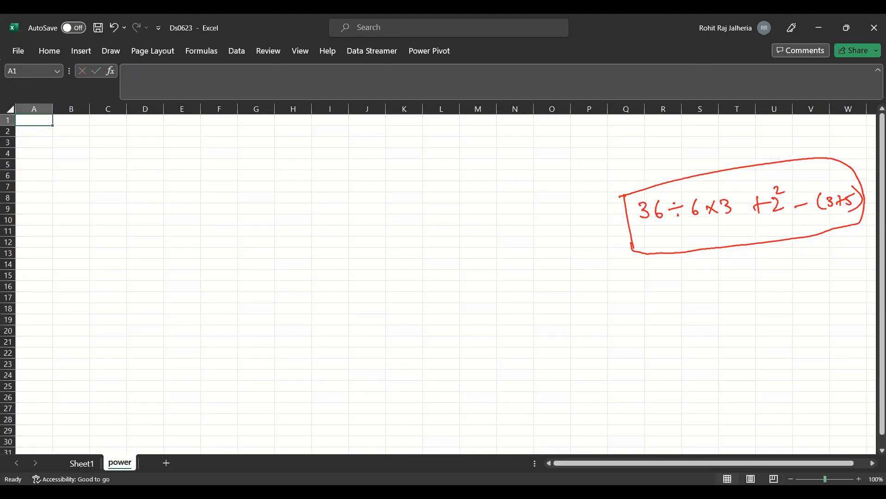
- Enter the general power notation a^b in A1 of the power sheet
scroll(522, 374, "up", 4)
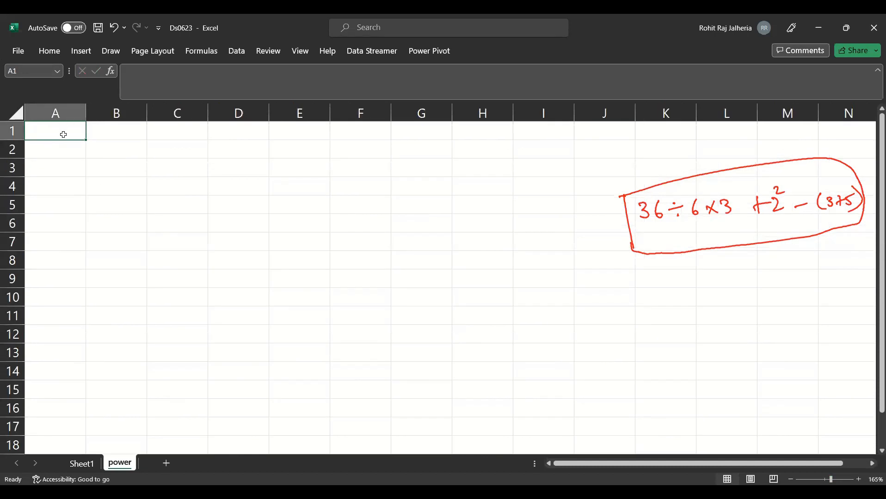
type("2")
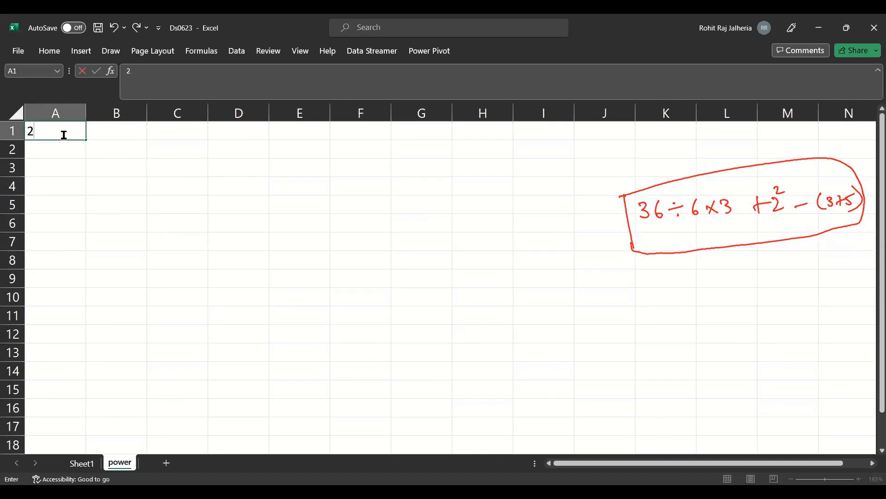
key("BackSpace")
type("a^b")
key("Return")
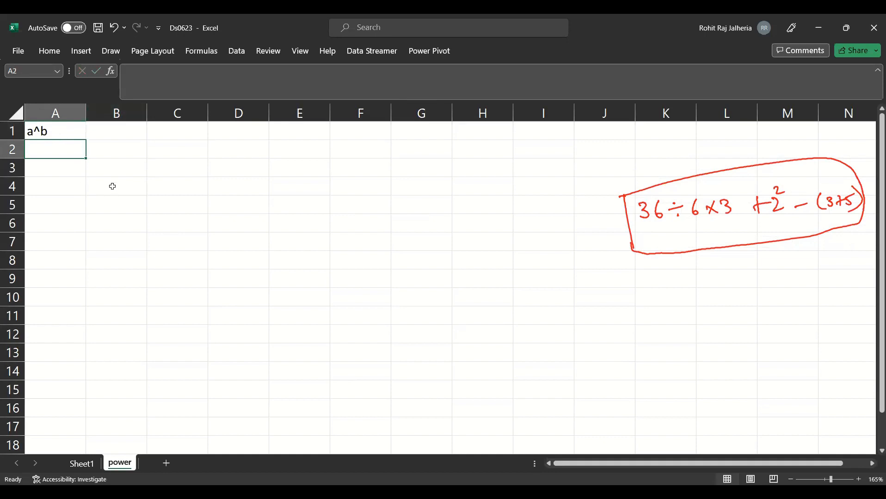
- Calculate 2 raised to the power of 3 in B3 with the POWER function
left_click(100, 177)
type("=")
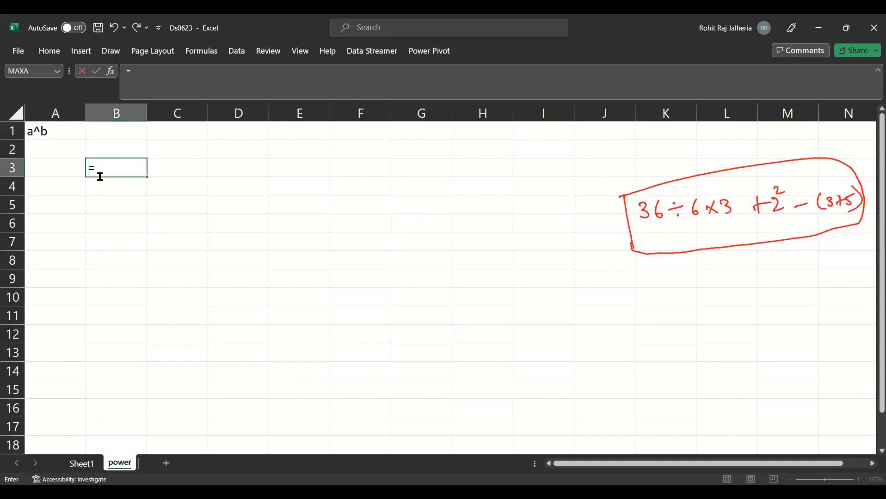
type("power")
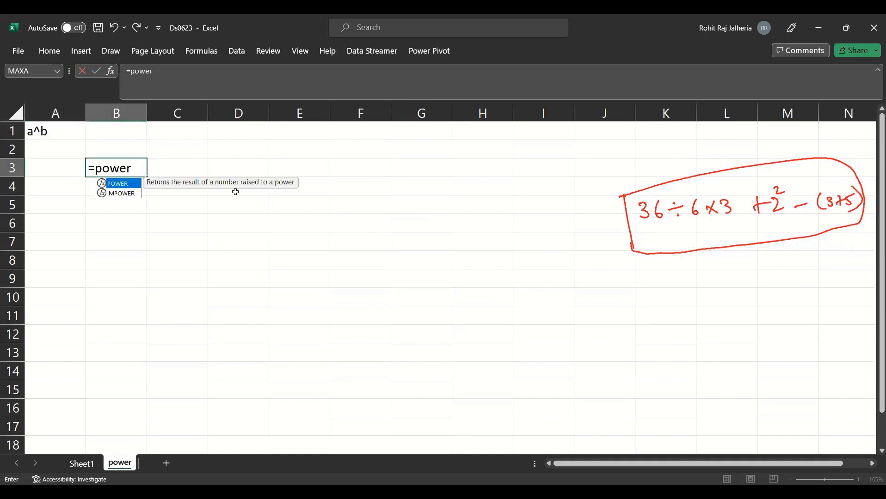
key("Tab")
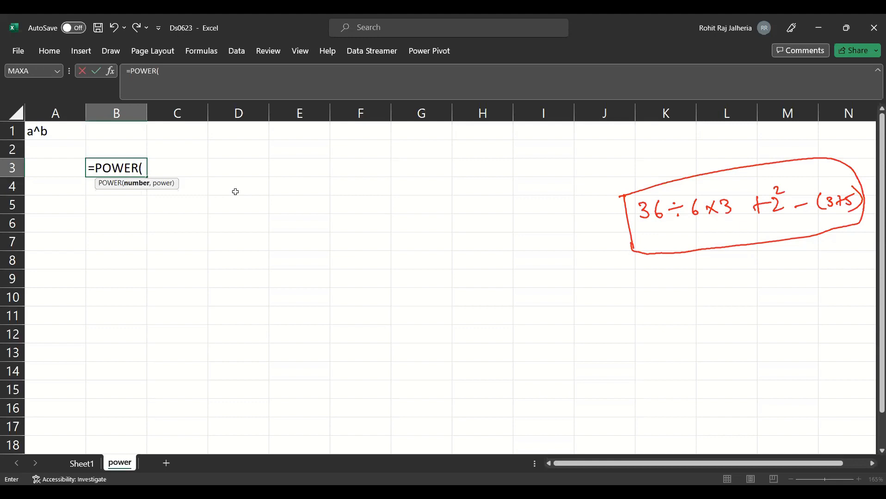
type("2,3)")
key("Return")
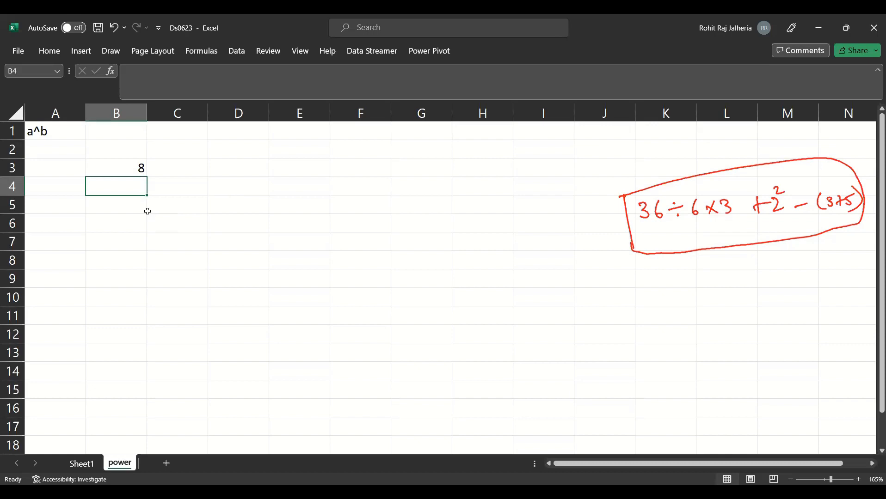
- Calculate 2 raised to the power of 10 in B4 with the POWER function
type("=power")
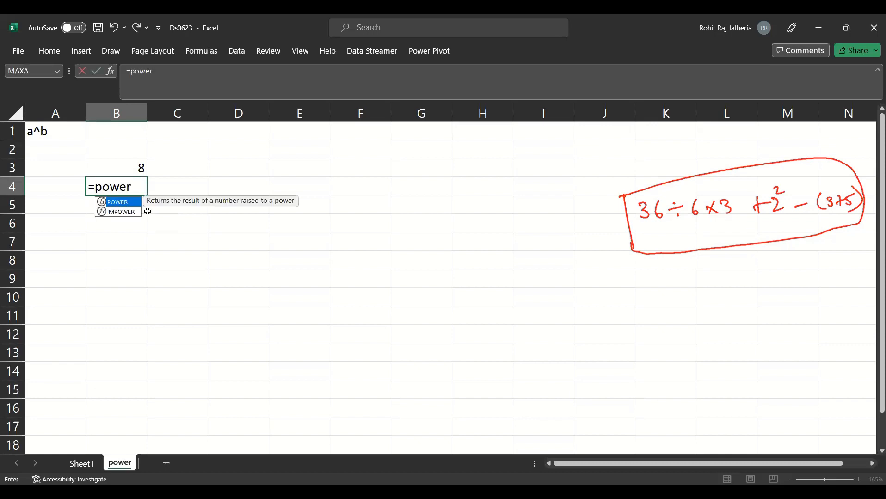
key("Tab")
type("2,10)")
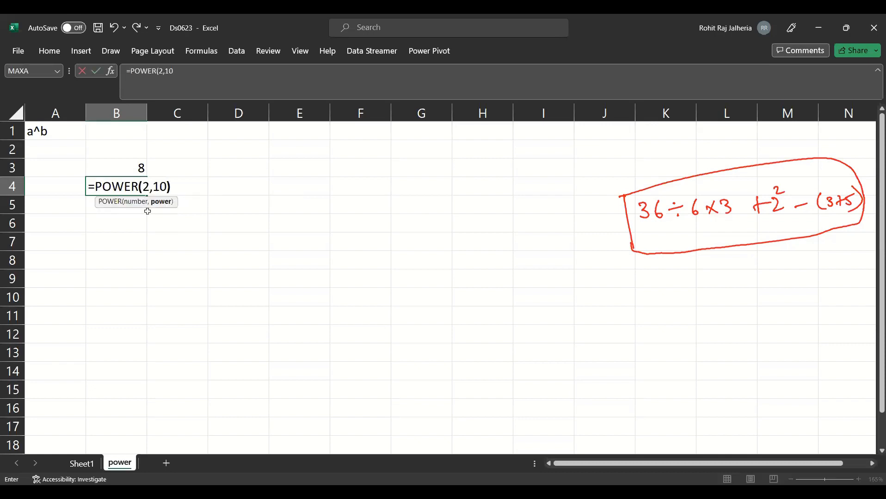
key("Return")
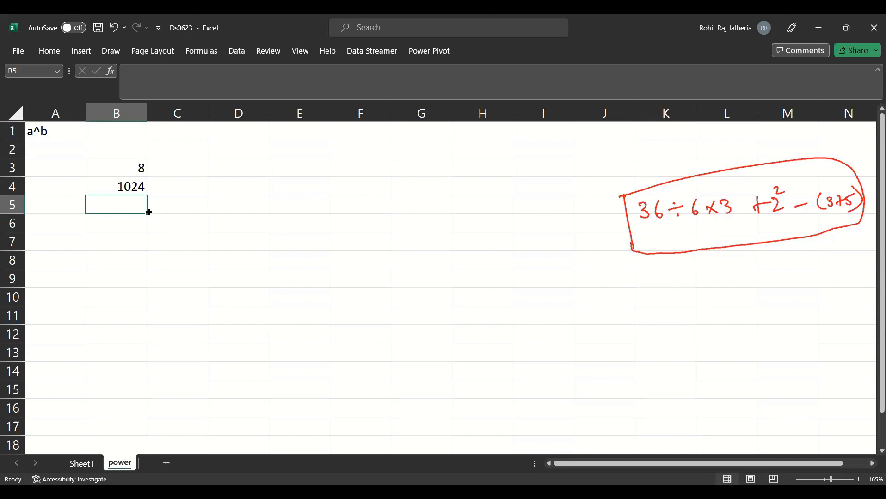
key("Down")
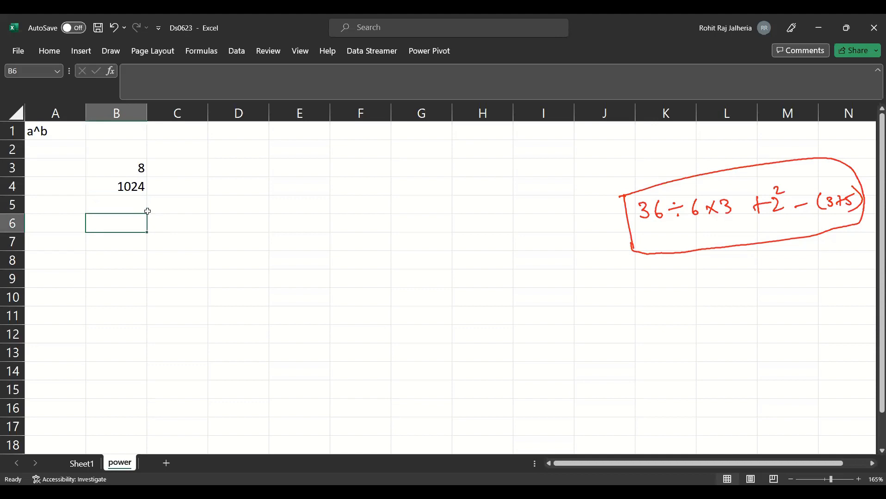
- Add another worksheet after the power sheet and rename it HW1
left_click(166, 463)
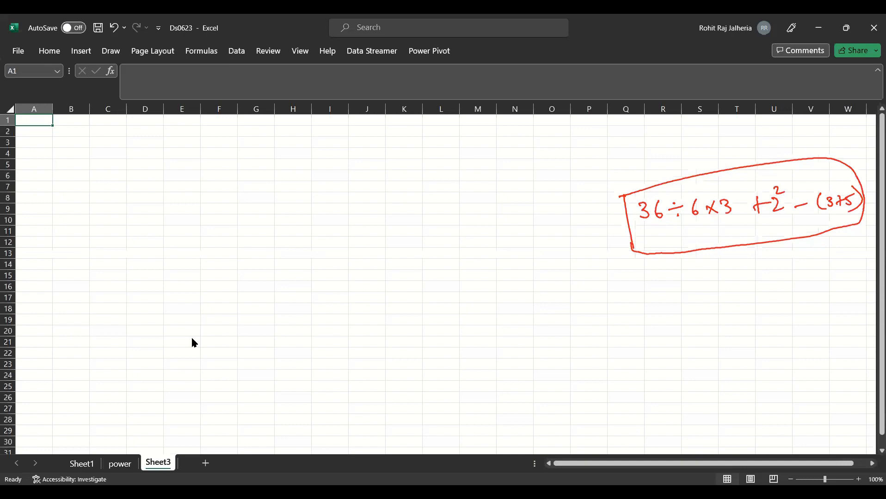
right_click(158, 463)
left_click(195, 328)
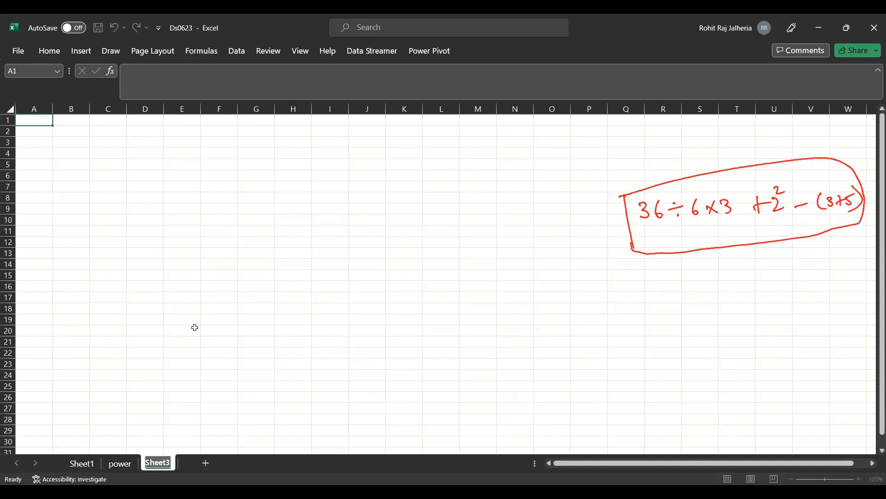
type("HW1")
key("Return")
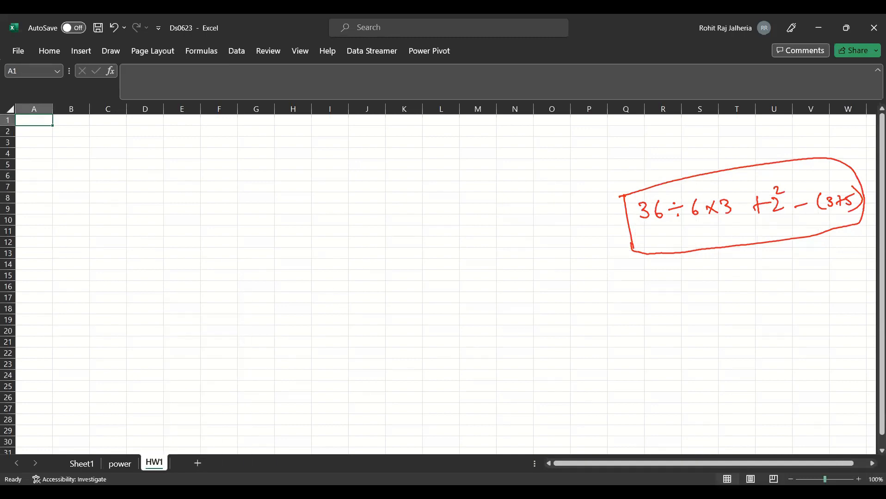
- Enter "1. Calculate the square of all the numbers from 1-100" in A1 and "2. Calculate the cubes of all the unmbers from 1-100" in A2
scroll(200, 273, "up", 5)
type("=")
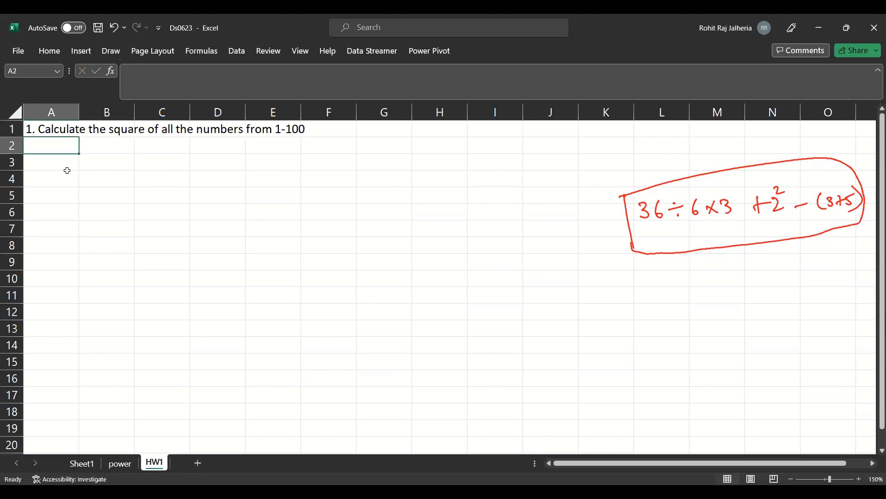
type("2.")
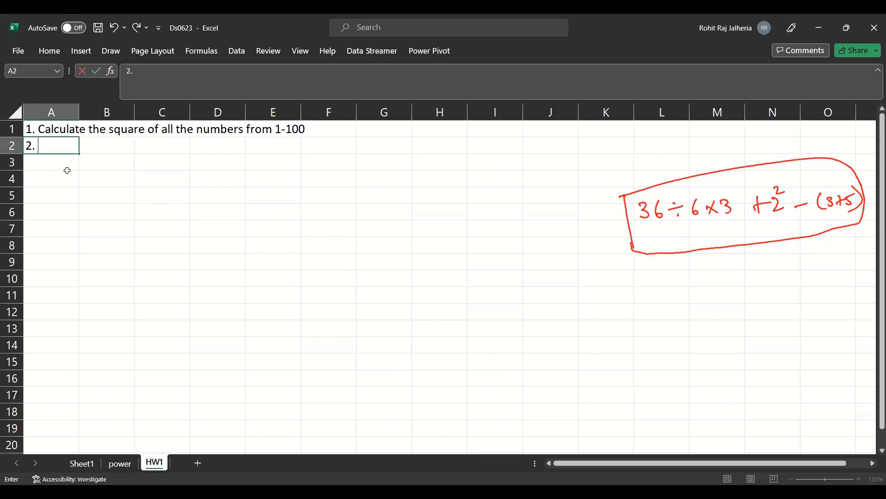
type("Calculate the cubes of all the unmbers from 1-100")
key("Return")
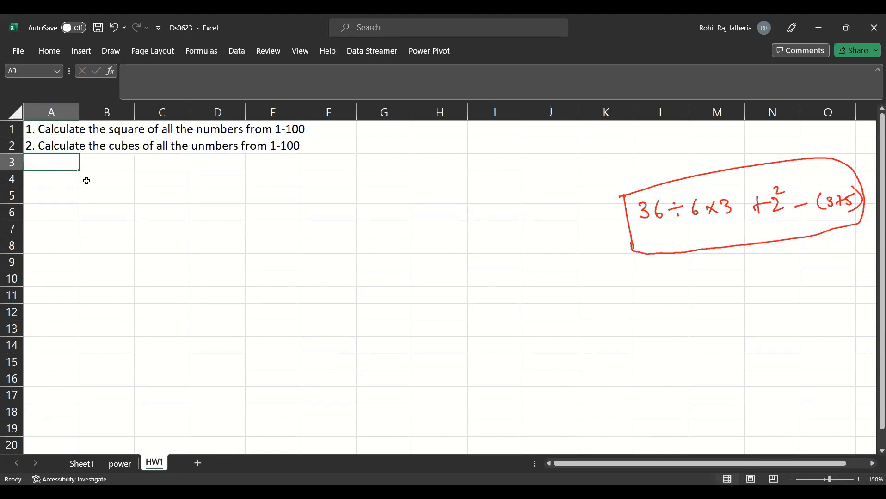
- Enter the numbers 1, 2 and 3 down cells B4 to B6 and select these three cells
left_click(87, 181)
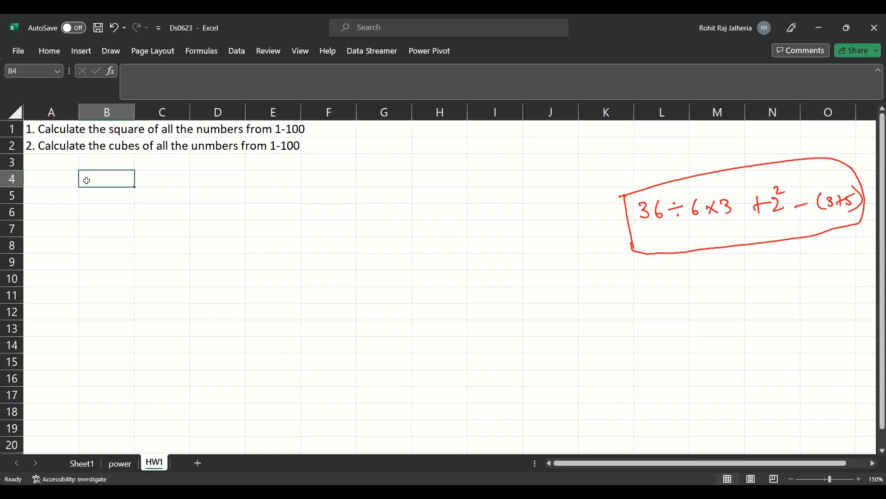
type("1")
key("Return")
type("2")
key("Return")
type("3")
key("Return")
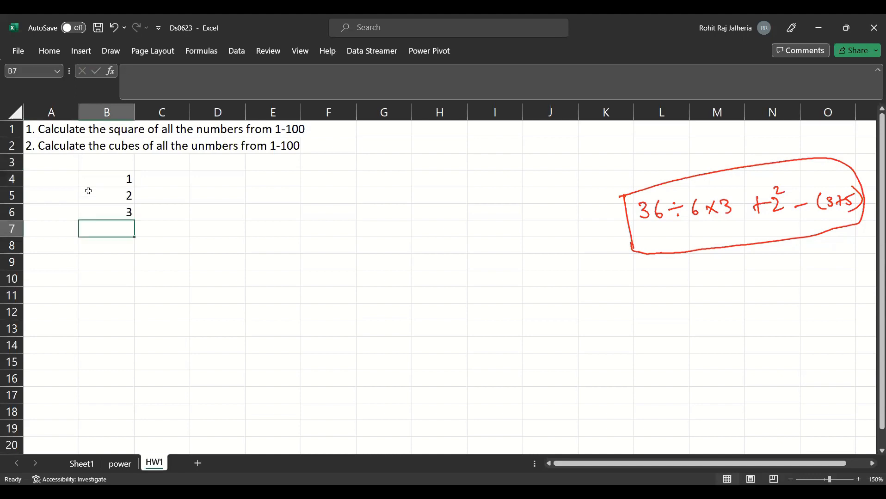
left_click_drag(90, 179, 91, 213)
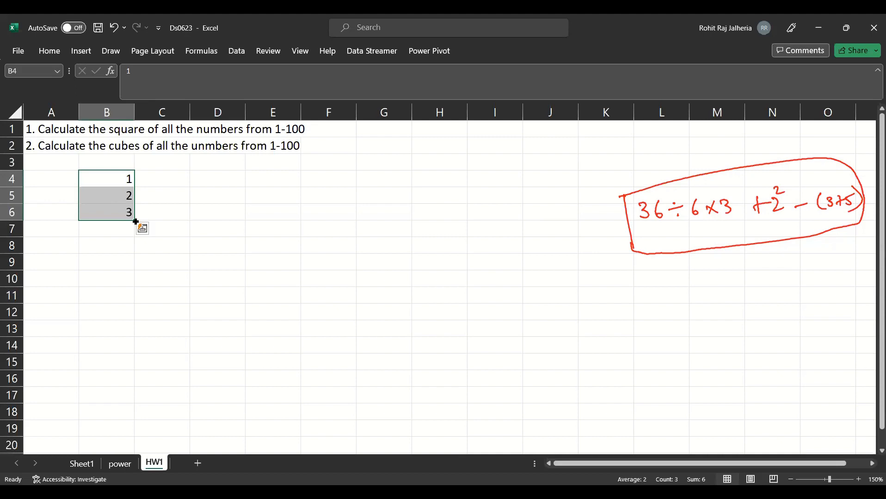
- Extend the number series in B4:B6 down column B to 100 in B103
left_click_drag(135, 222, 133, 296)
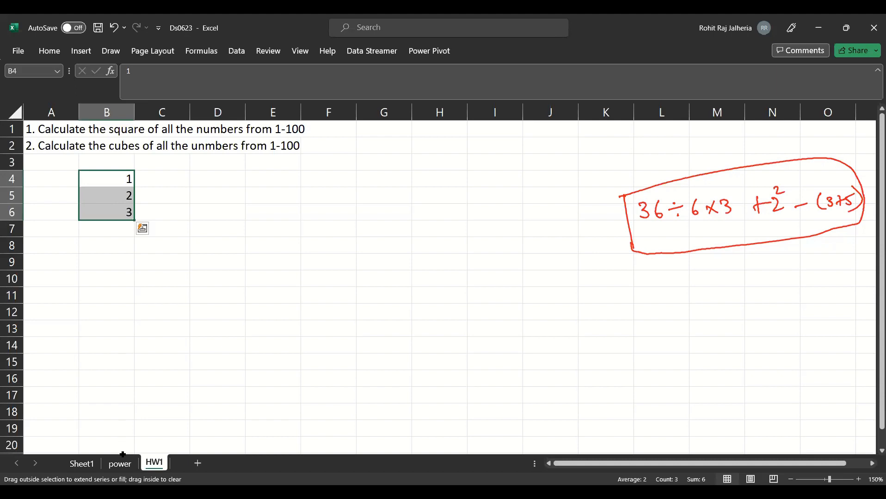
left_click_drag(122, 457, 125, 134)
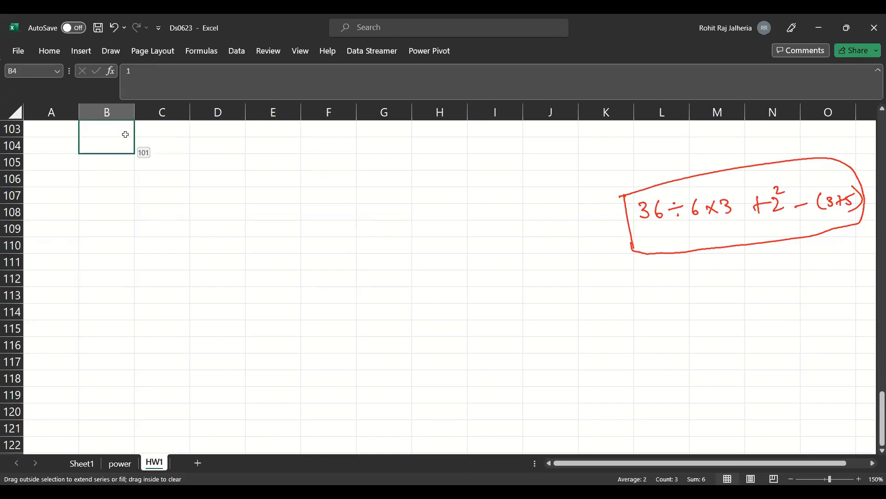
scroll(166, 231, "up", 1)
scroll(167, 231, "up", 15)
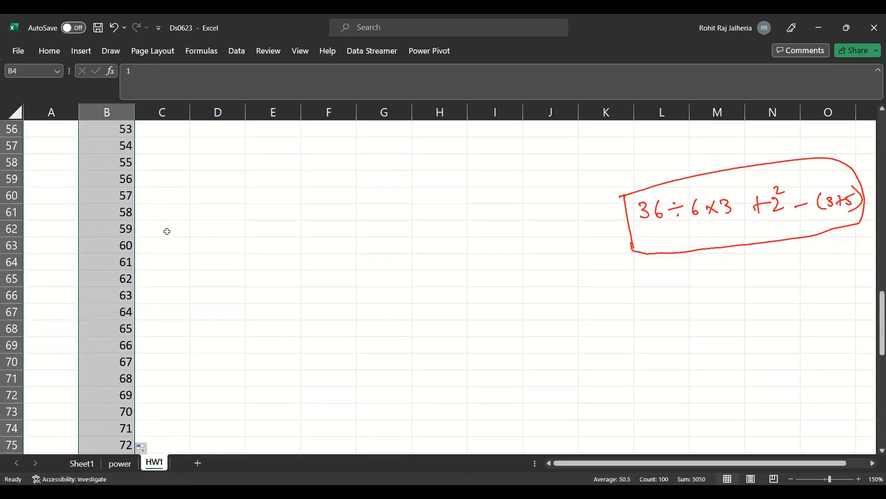
scroll(167, 231, "up", 18)
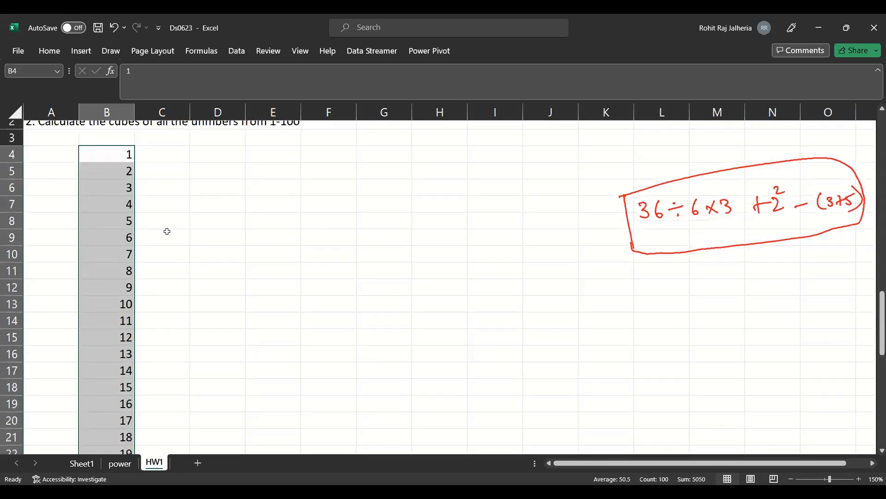
scroll(167, 232, "up", 2)
- Enter the odd numbers 1, 3 and 5 in D4:D6 and fill the series down to D20
left_click(197, 180)
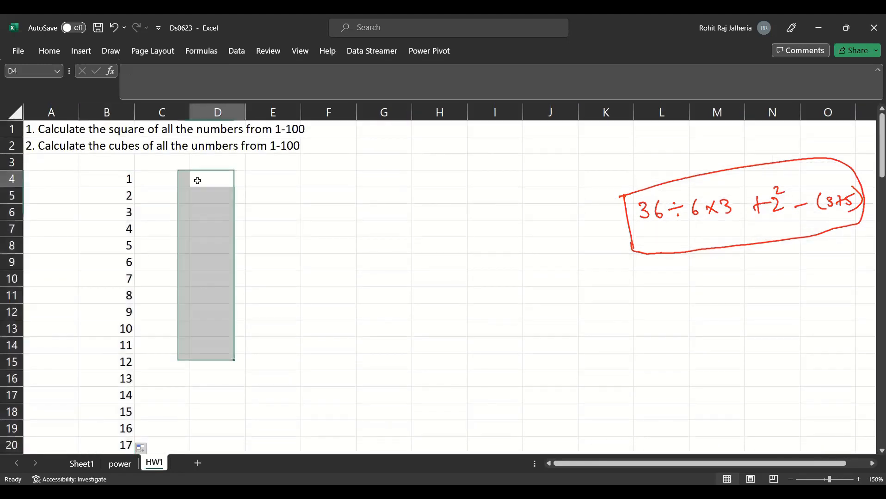
left_click(173, 178)
left_click(212, 176)
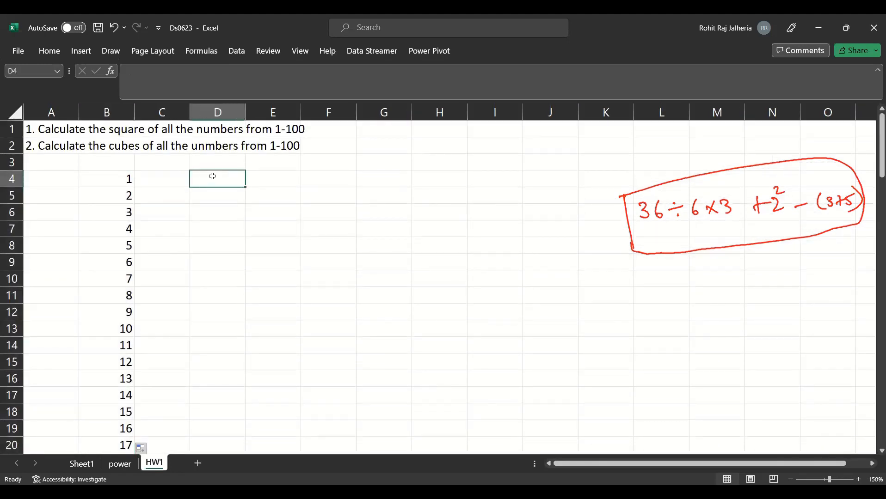
type("1")
key("Return")
type("3")
key("Return")
type("5")
key("Return")
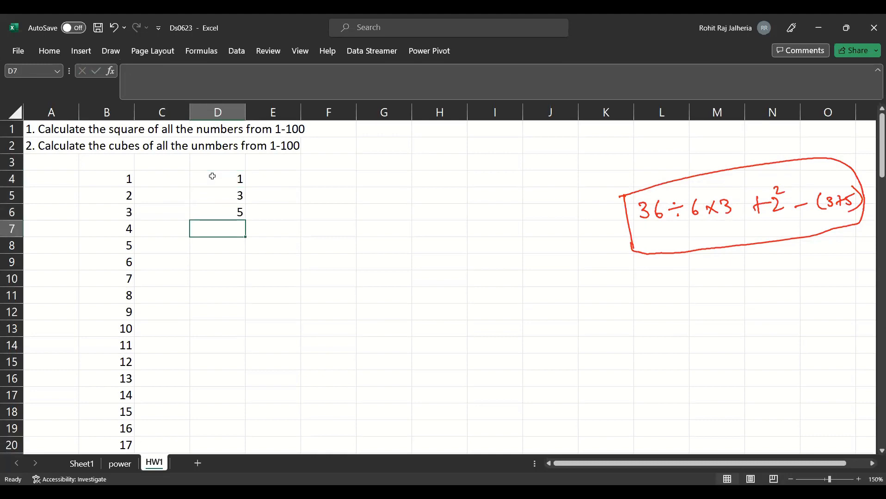
left_click_drag(213, 176, 218, 217)
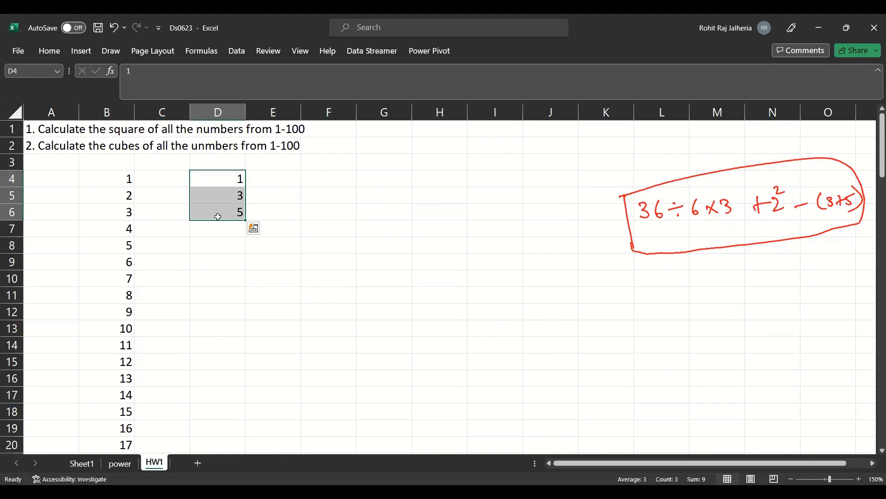
left_click_drag(245, 220, 247, 450)
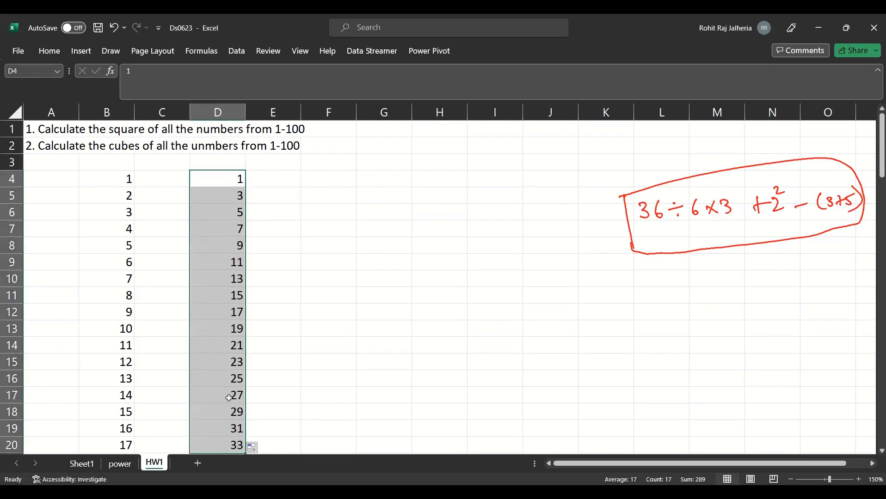
- Enter the even numbers 2, 4 and 6 in E4:E6 and fill the series down to E20
left_click(276, 178)
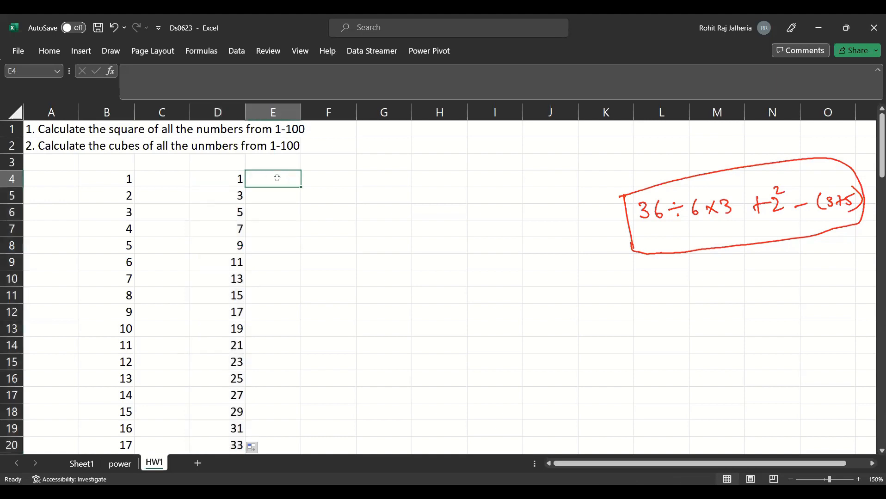
type("2")
key("Return")
type("4")
key("Return")
type("6")
key("Return")
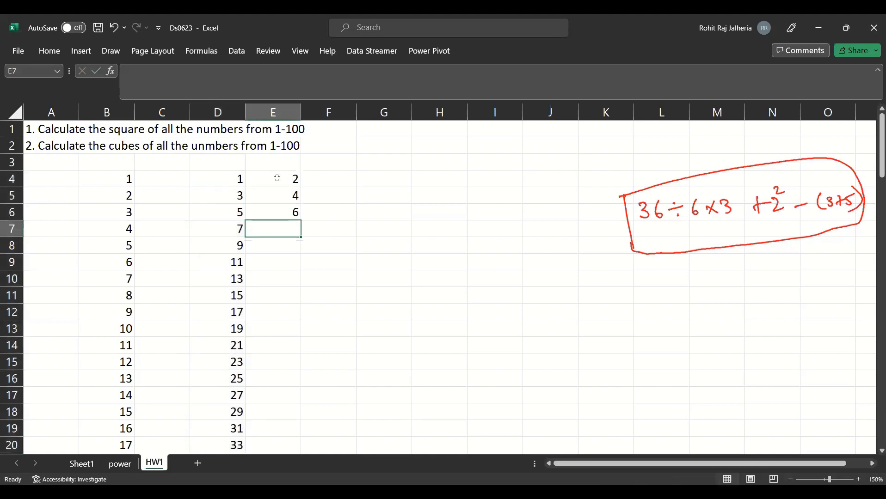
left_click_drag(277, 178, 291, 444)
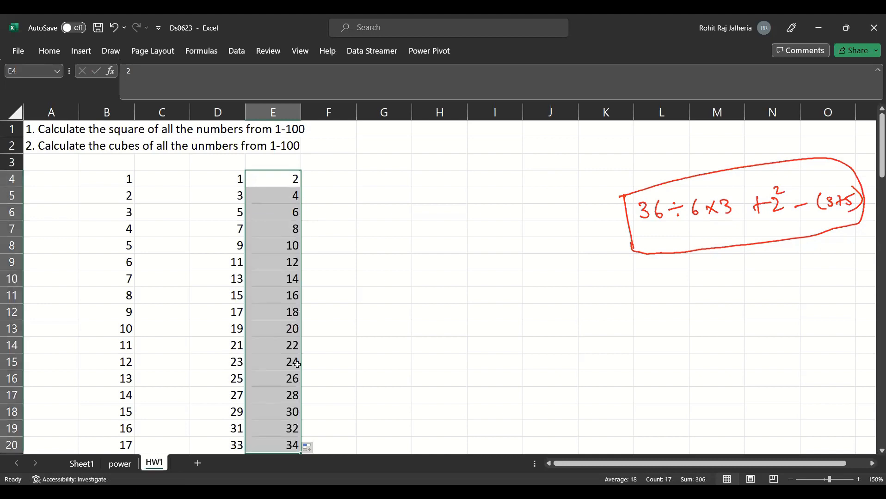
- Enter Monday, Tuesday and Wednesday in F4:F6 and fill the weekdays down to F17
left_click(336, 181)
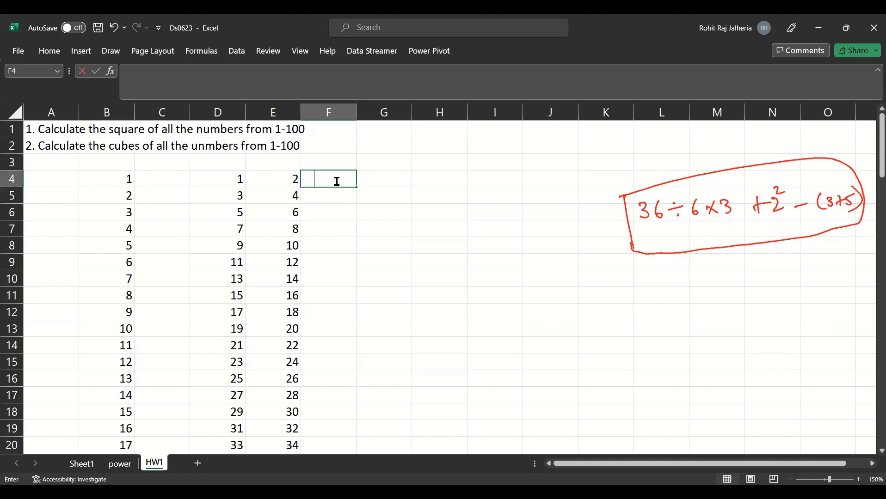
type("Monday")
key("Return")
type("Tuesday")
key("Return")
type("W")
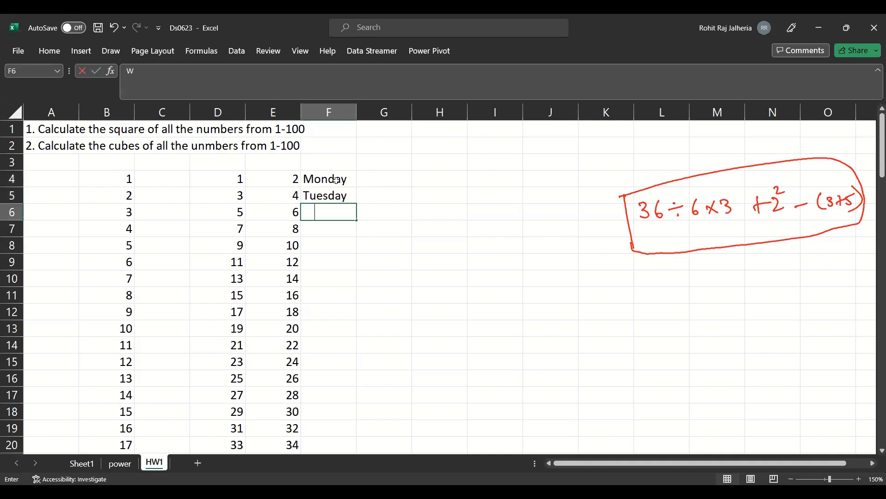
type("ednesday")
left_click_drag(336, 181, 343, 397)
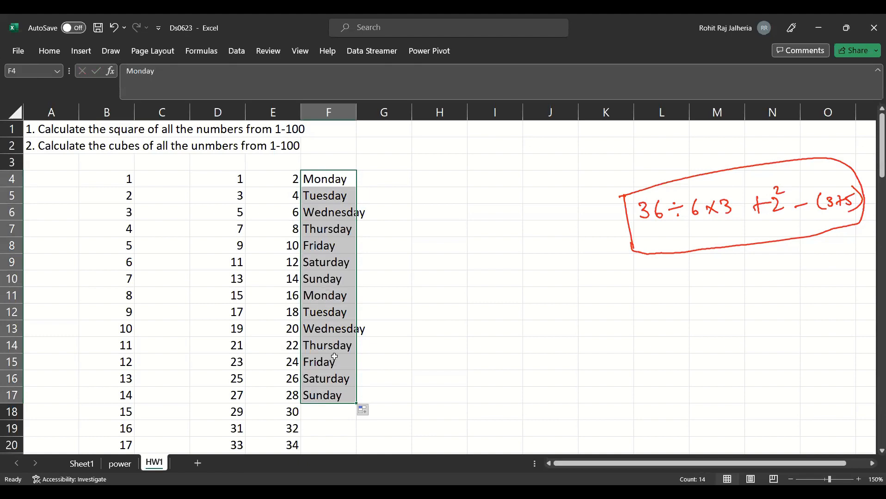
- Enter the alternate weekdays Monday, Wednesday and Friday in G4:G6 and fill the pattern down to G12
left_click(384, 174)
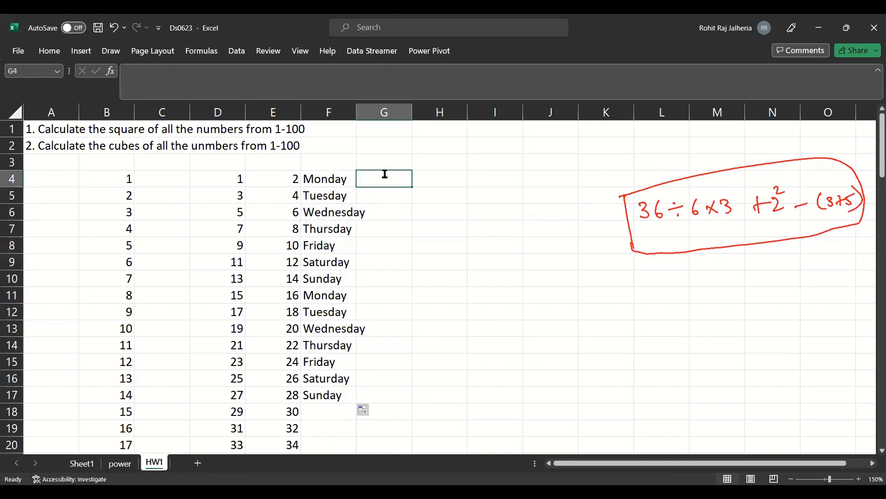
type("Monday")
key("Return")
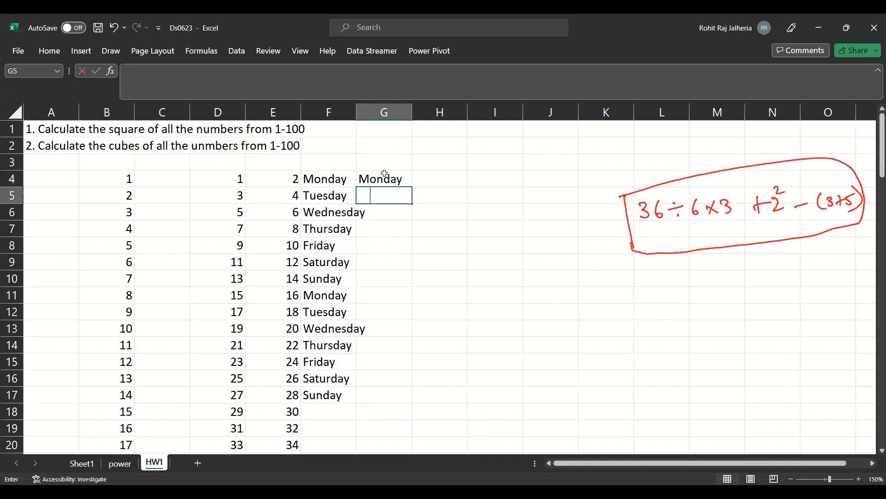
type("Wednesday")
key("Return")
type("F")
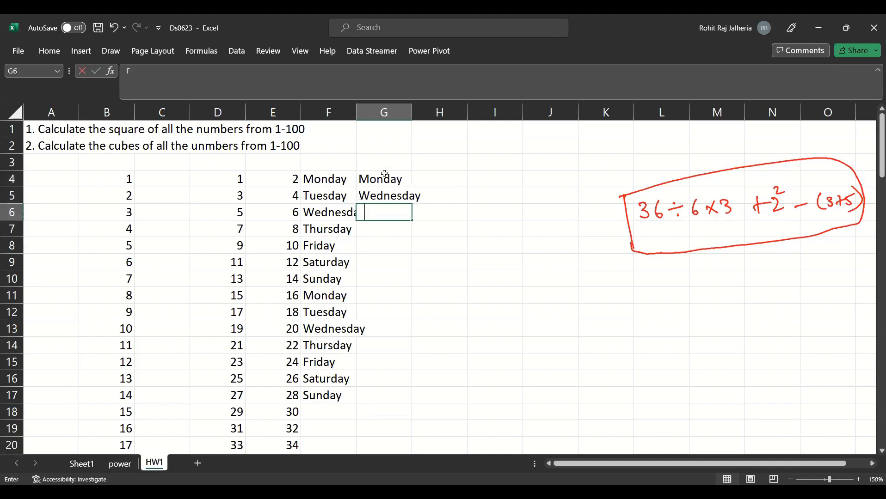
type("riday")
key("Return")
left_click_drag(385, 174, 400, 318)
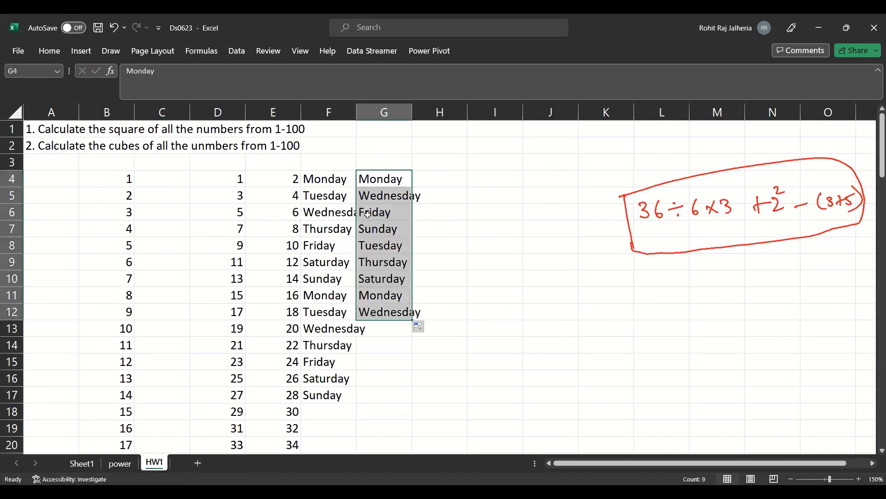
left_click(397, 230)
key("Down")
key("Down")
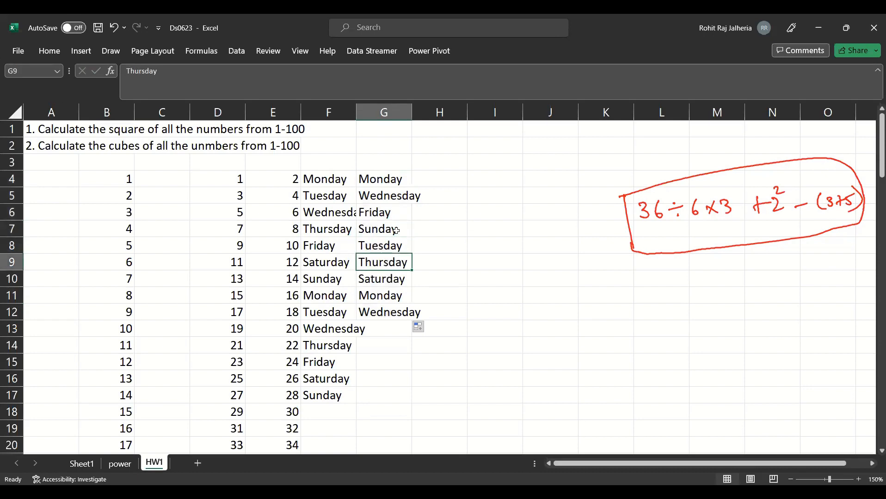
key("Down")
- Enter the dates 2/7/2023 and 3/7/2023 in H4:H5, fill the series down to H18 and widen column H
left_click(428, 178)
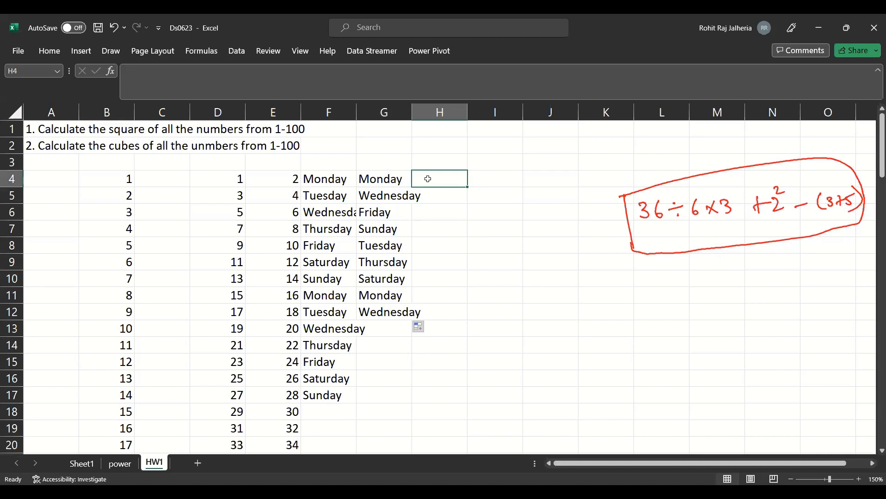
type("023")
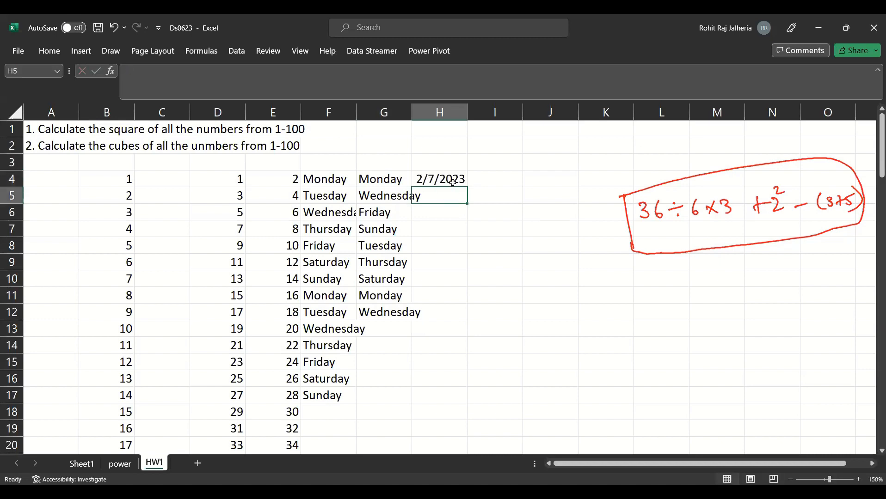
left_click(453, 182)
left_click(449, 197)
type("3/7/2023")
key("Return")
left_click_drag(463, 179, 463, 416)
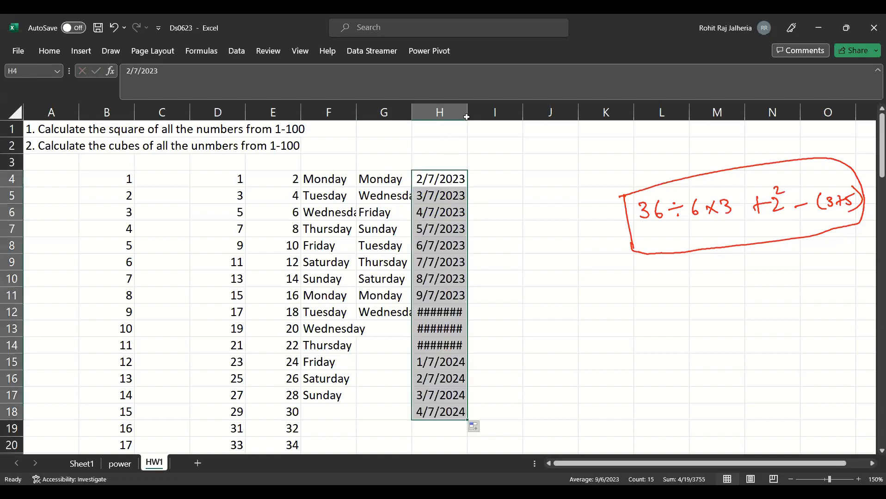
left_click_drag(467, 117, 487, 121)
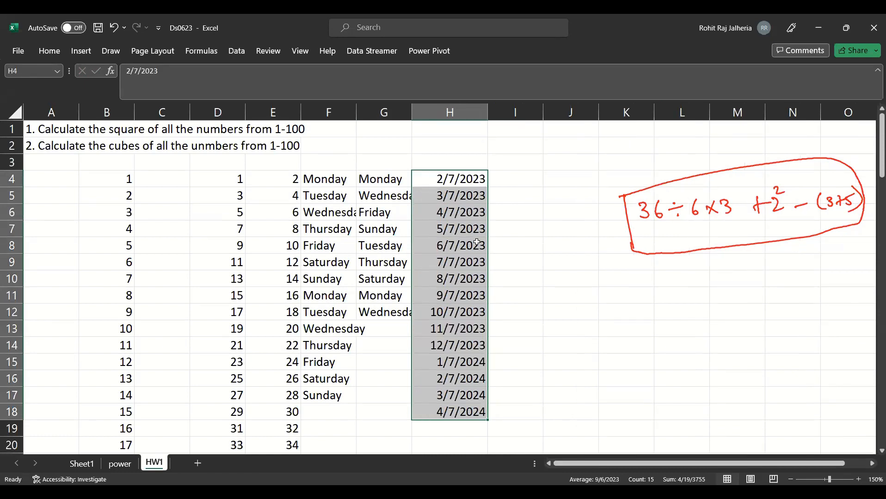
- Format the date in H4 as Long Date and fit column H to its contents
left_click(467, 178)
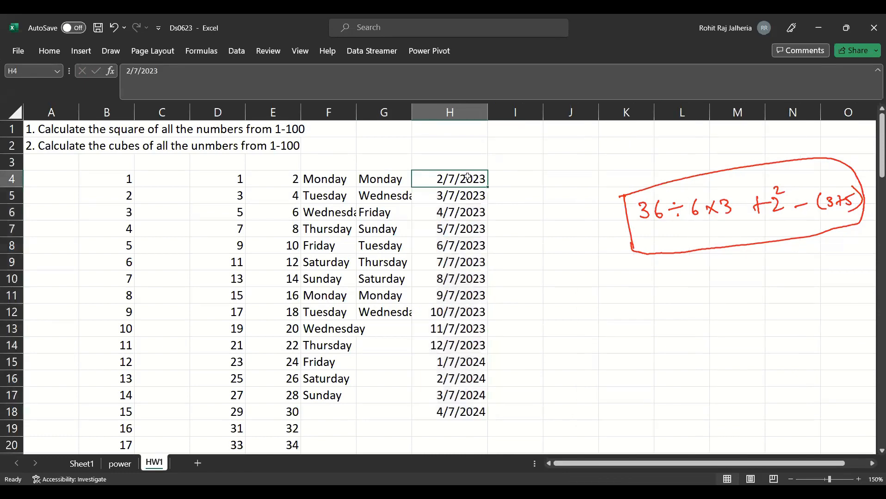
left_click(468, 72)
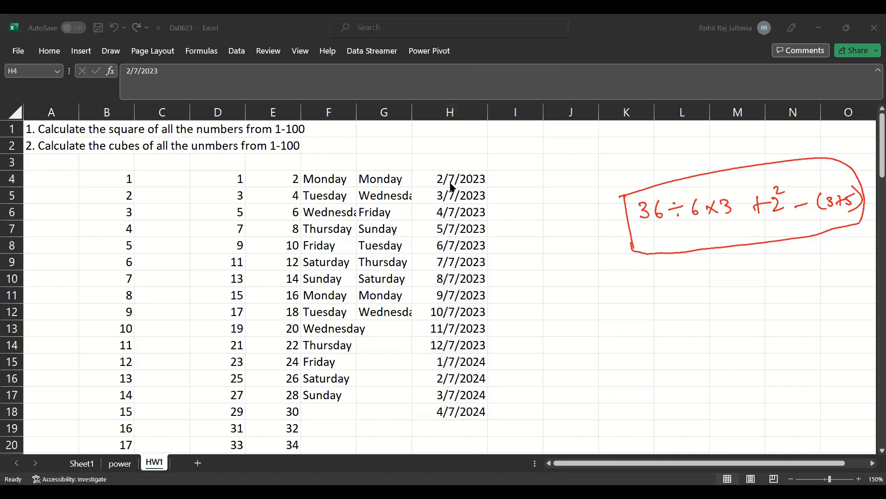
left_click(450, 185)
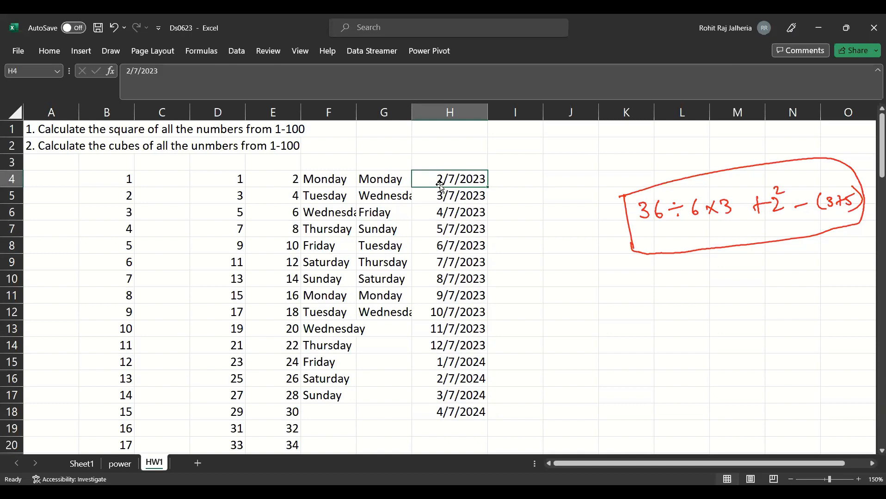
left_click(47, 51)
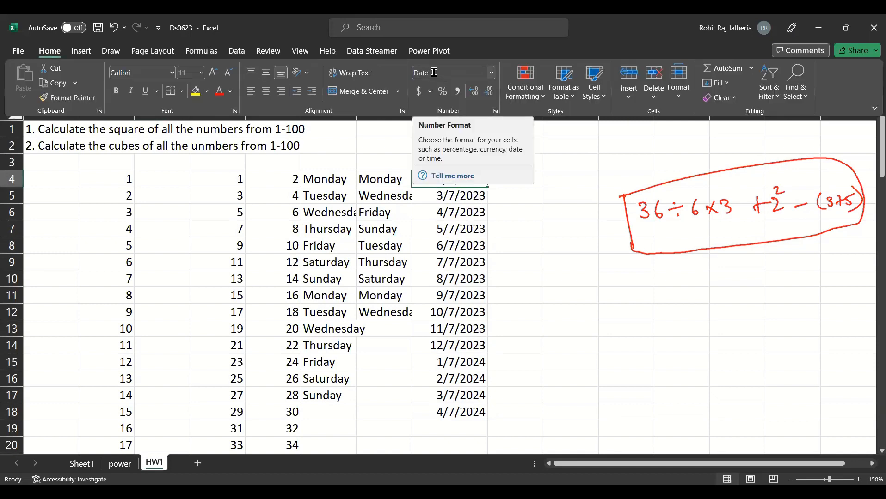
left_click(491, 77)
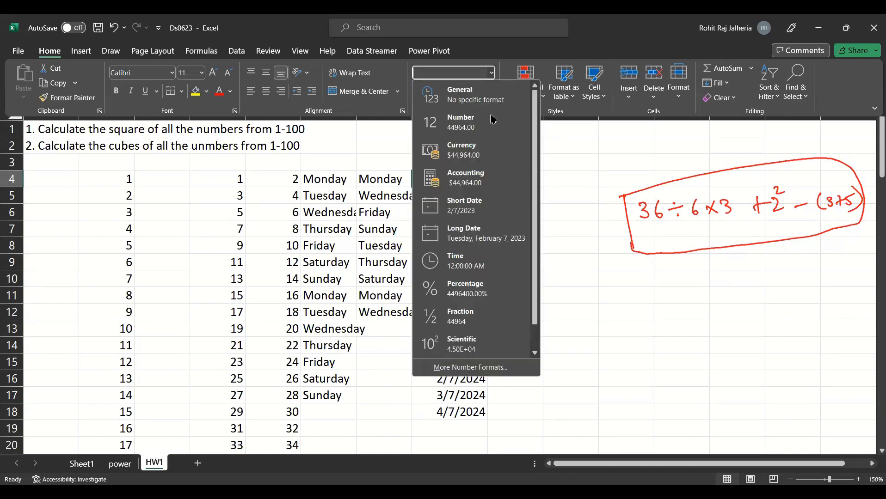
left_click(481, 240)
left_click(483, 153)
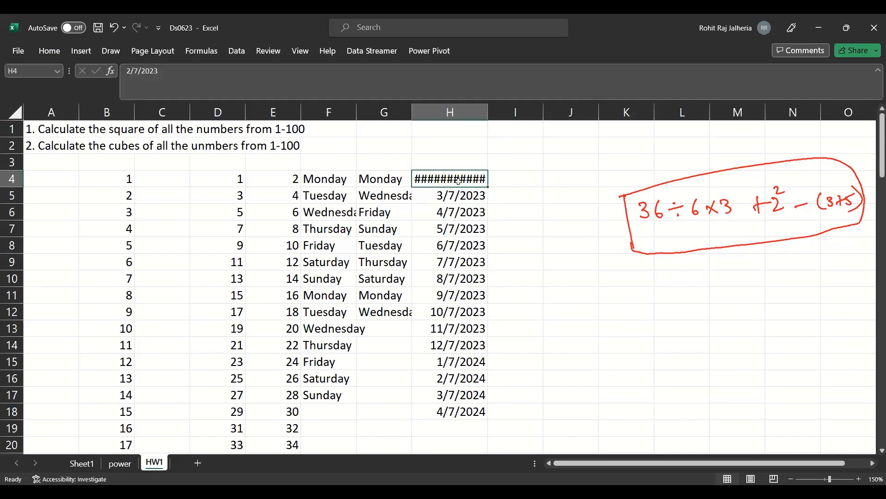
double_click(488, 112)
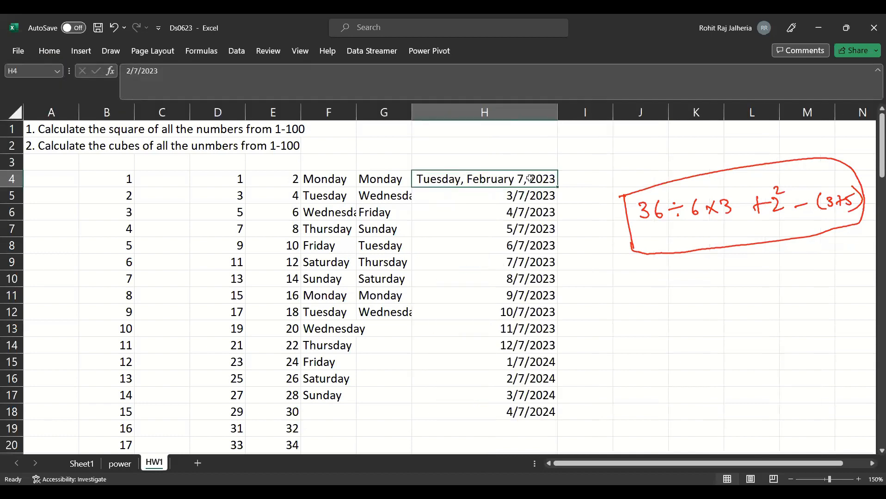
- Refill H5:H18 with consecutive daily long dates from H4 and fit columns G and H to their contents
double_click(554, 182)
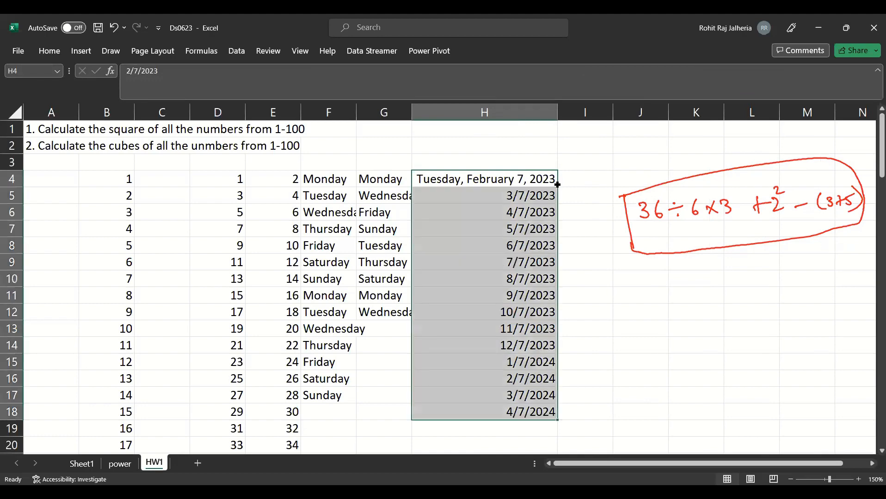
double_click(558, 117)
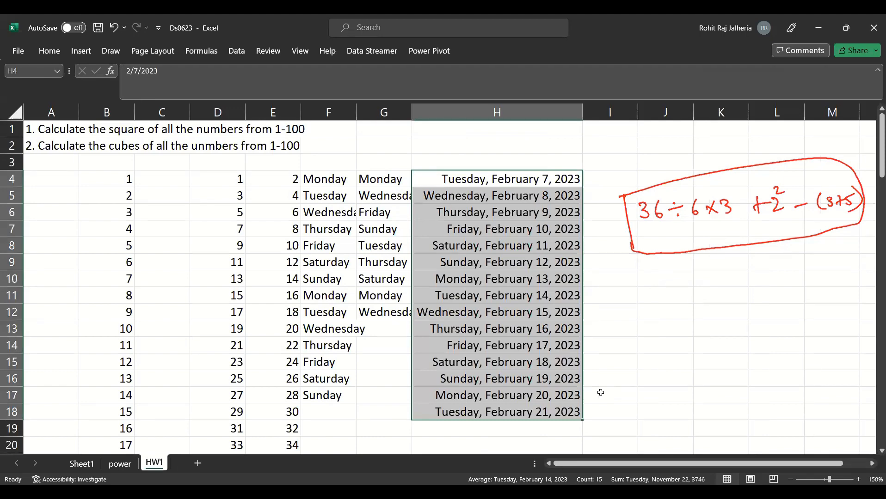
left_click(234, 177)
left_click_drag(234, 178, 573, 369)
left_click(238, 279)
- Insert a blank column before the odd-number series in column D and select cell C3
left_click(171, 184)
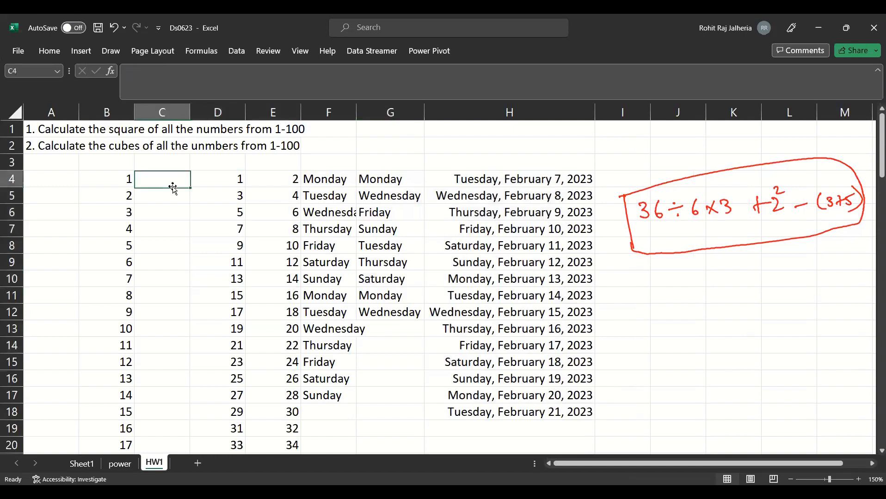
right_click(236, 114)
left_click(262, 229)
left_click(164, 184)
left_click(162, 162)
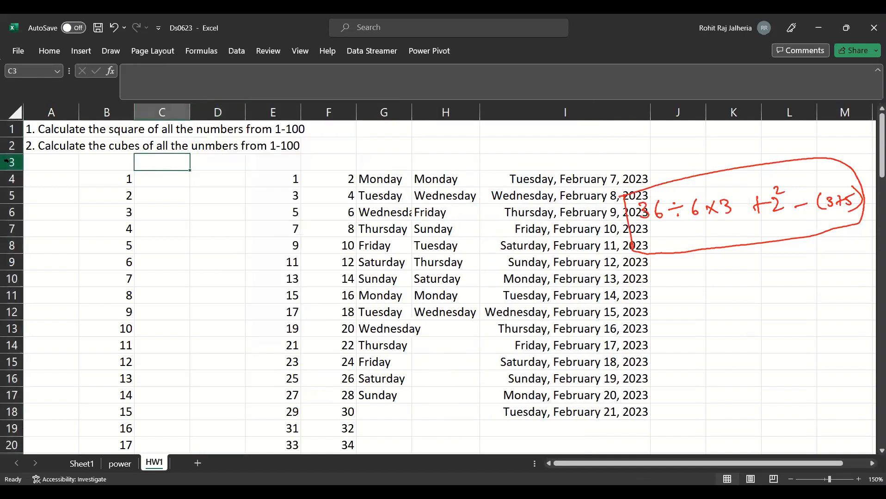
- Insert a blank row above row 3 and enter the headers Squares in C4 and Cubes in D4
right_click(13, 164)
left_click(49, 281)
left_click(164, 183)
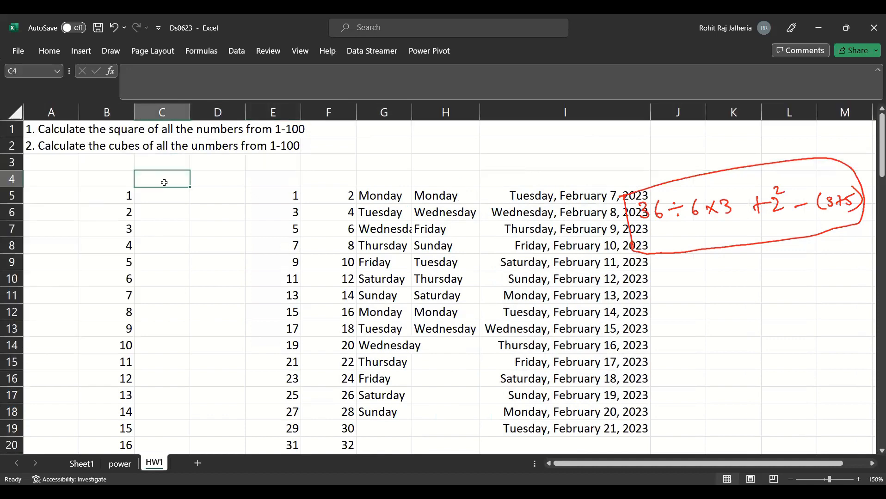
type("Squares")
key("Tab")
type("Cu")
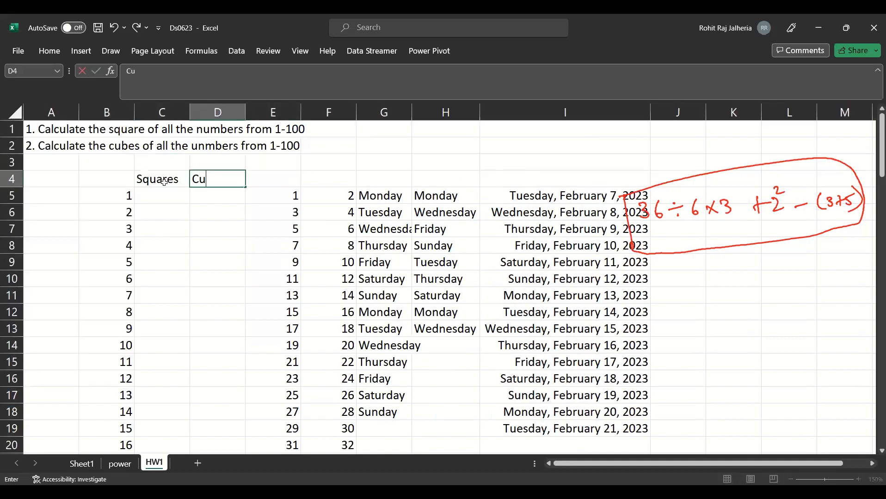
type("bes")
key("Return")
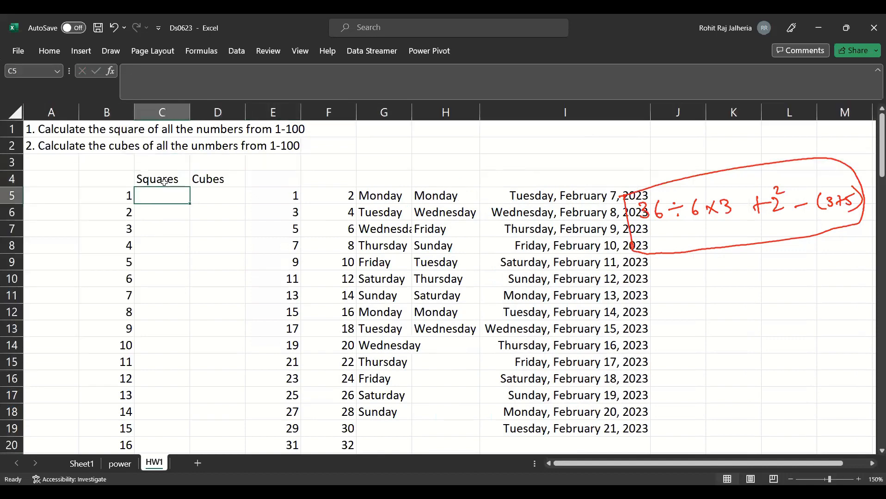
- Enter the formula =POWER(B5,A4) in C5 and the exponent 2 in A4
type("=POWER(")
key("Left")
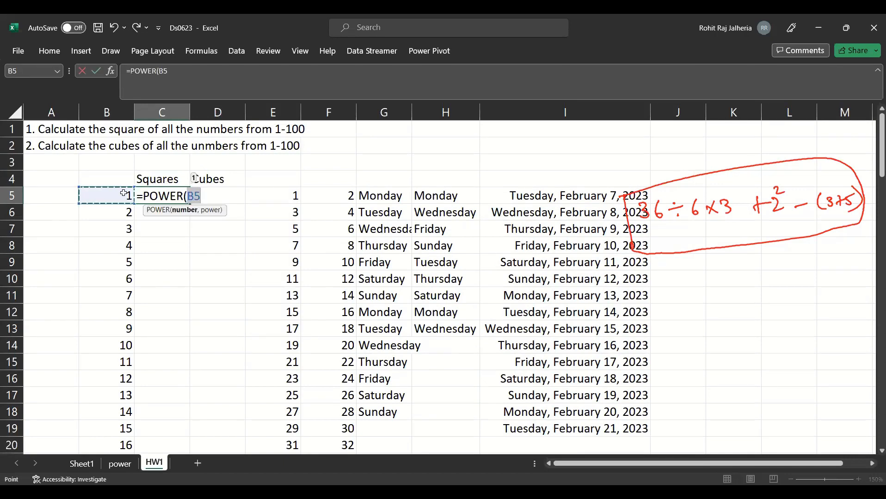
type(",")
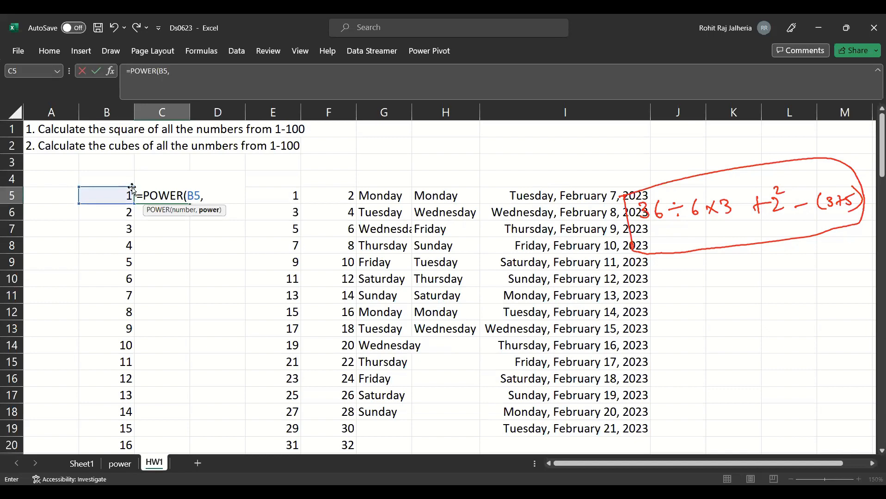
left_click(61, 181)
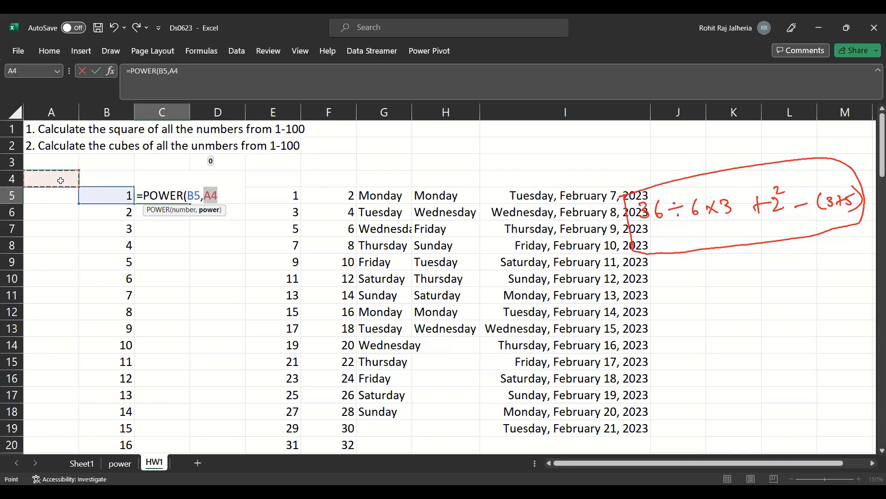
key("Return")
left_click(60, 180)
type("2")
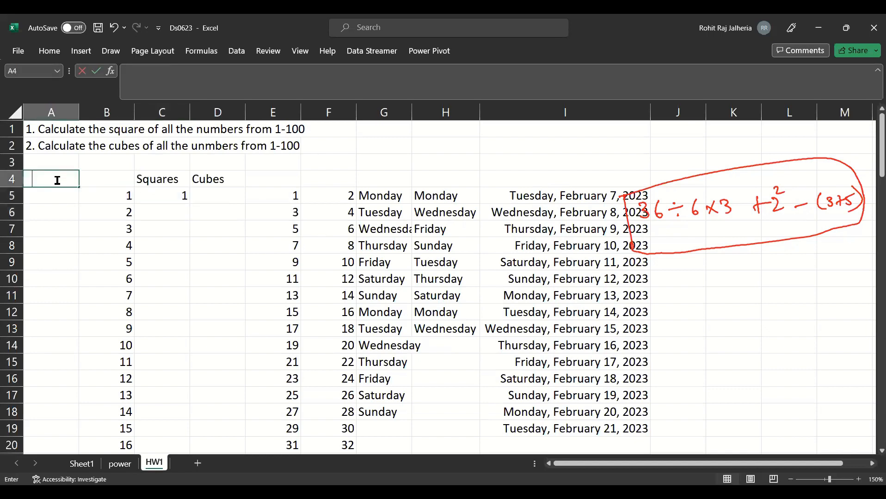
key("Return")
- Fill the C5 formula down to C6 and compare the cell references used in both formulas
left_click(162, 194)
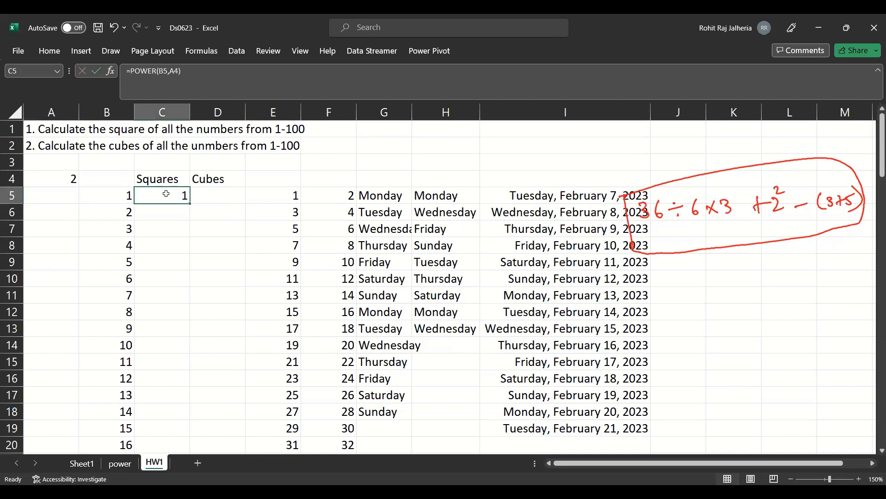
double_click(165, 194)
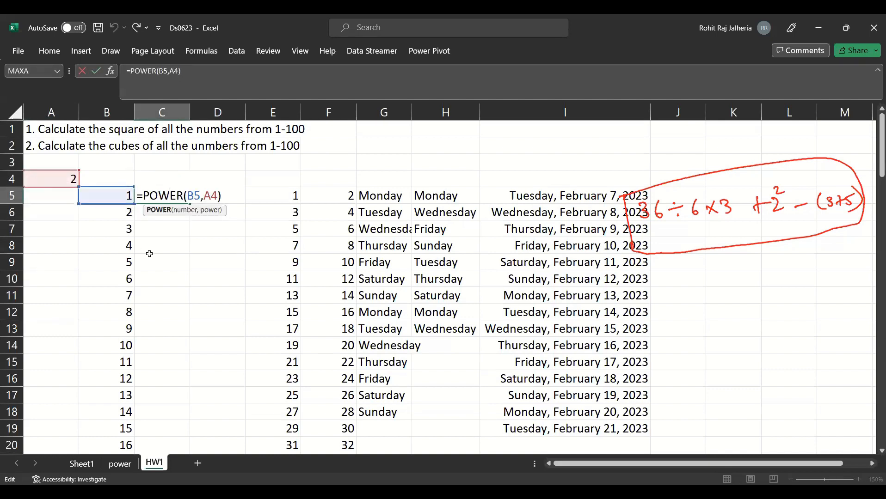
key("Escape")
left_click_drag(190, 207, 192, 217)
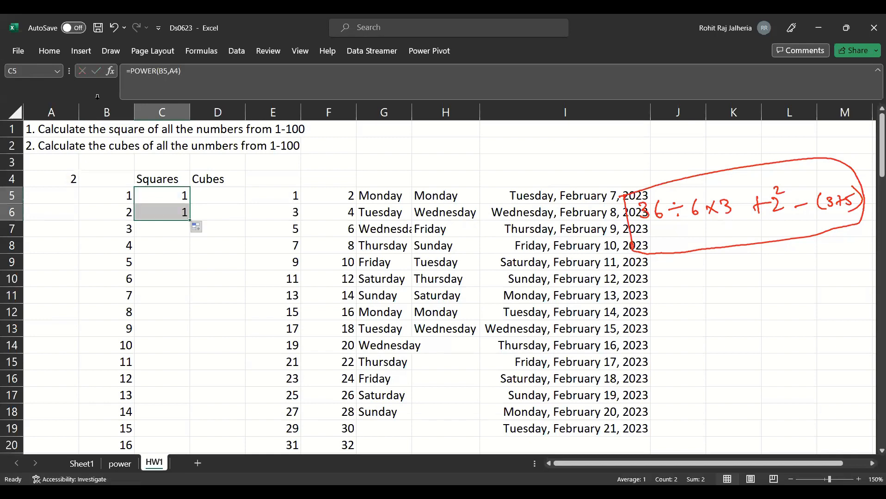
left_click(125, 196)
double_click(167, 196)
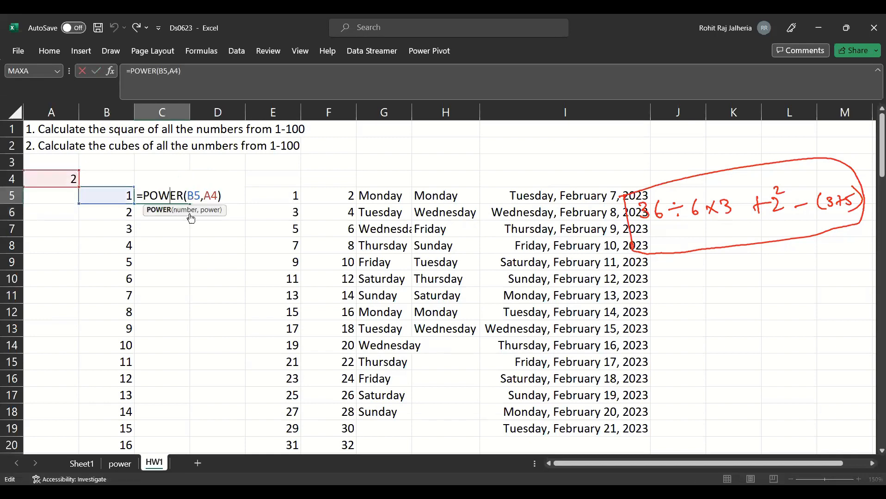
left_click(218, 196)
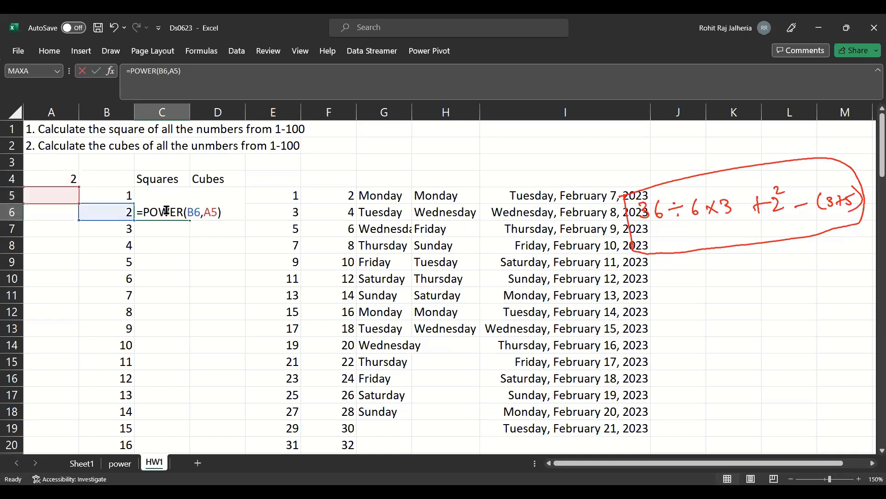
left_click(175, 213)
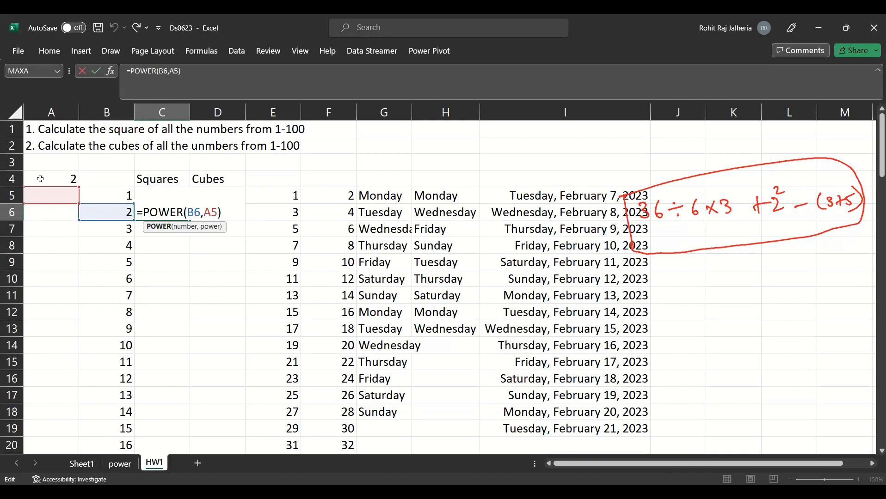
left_click(57, 192)
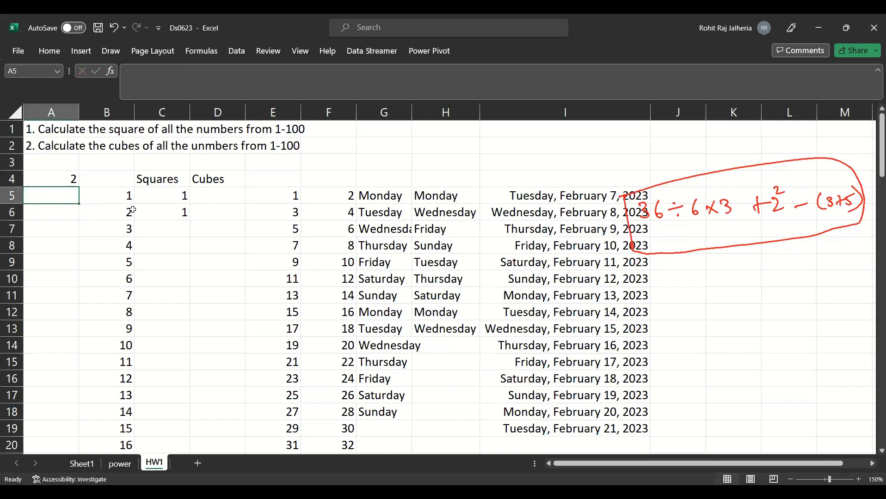
- Extend the formula from C6 to C7 and open it to check which cells it references
left_click(182, 213)
left_click_drag(189, 221, 189, 235)
double_click(183, 232)
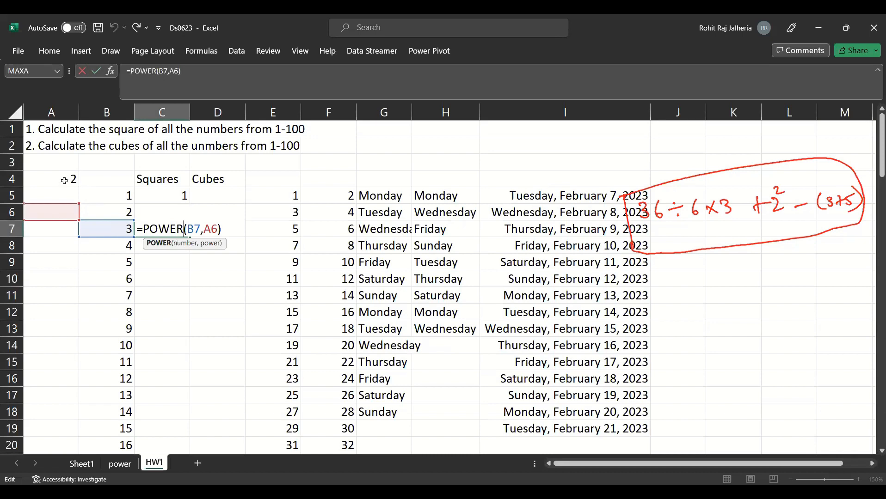
- Make the exponent reference in C5 absolute so the formula reads =POWER(B5,$A$4)
double_click(182, 198)
left_click(211, 198)
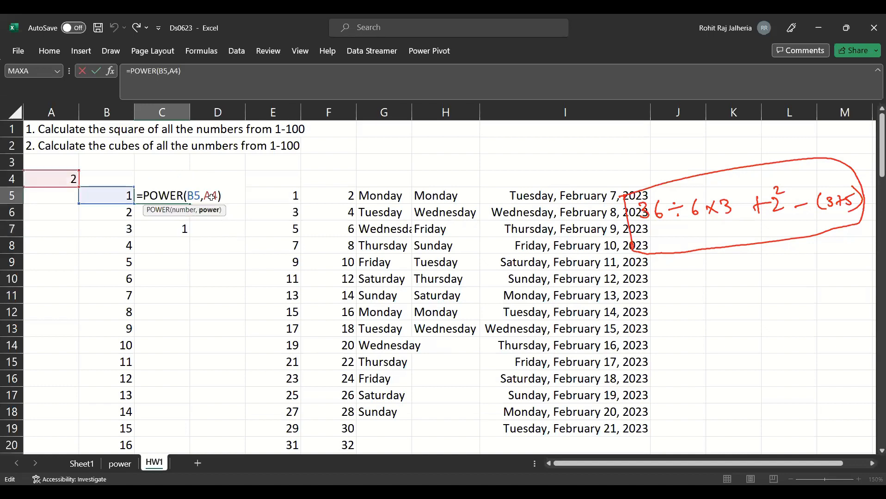
type("$")
left_click(203, 196)
type("$")
key("Return")
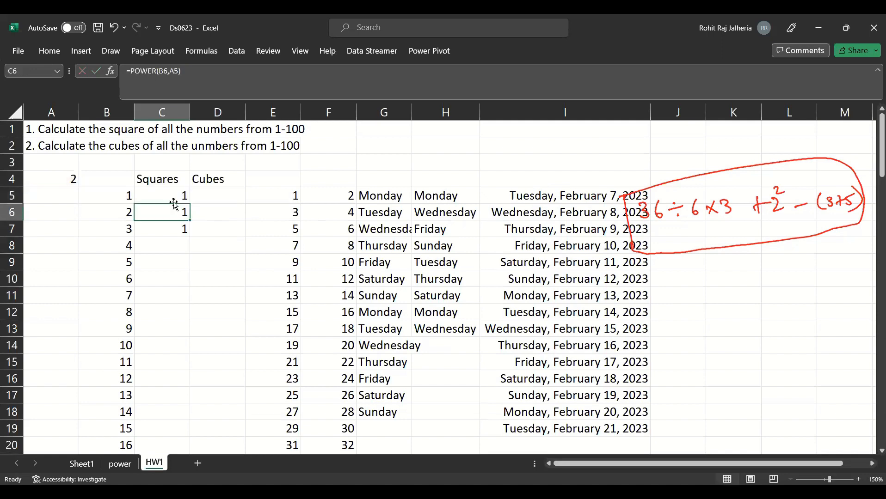
- Refill C6 and C7 with the absolute-reference formula from C5 and check the references in each cell
left_click(177, 197)
left_click_drag(189, 204, 189, 222)
double_click(178, 212)
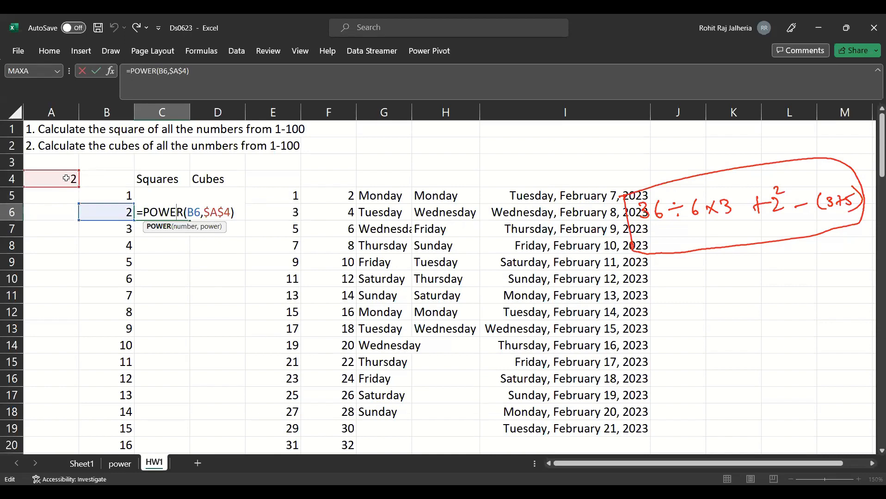
key("Escape")
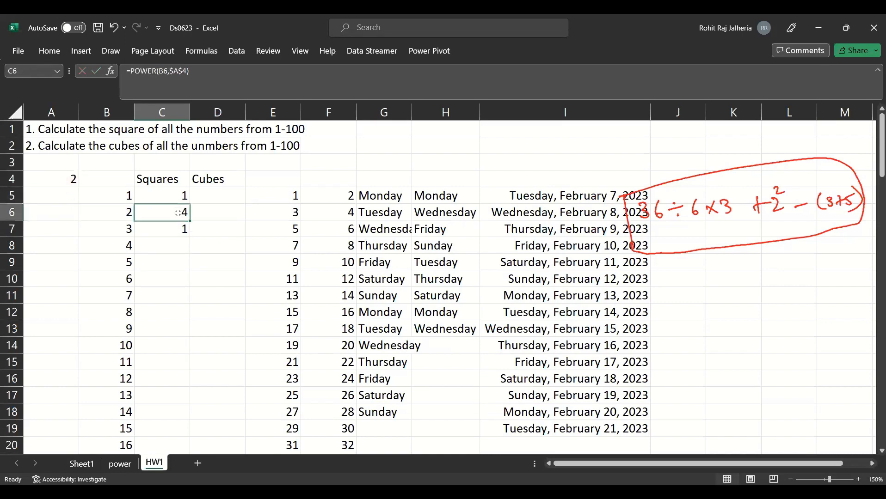
left_click_drag(189, 221, 187, 234)
left_click(177, 232)
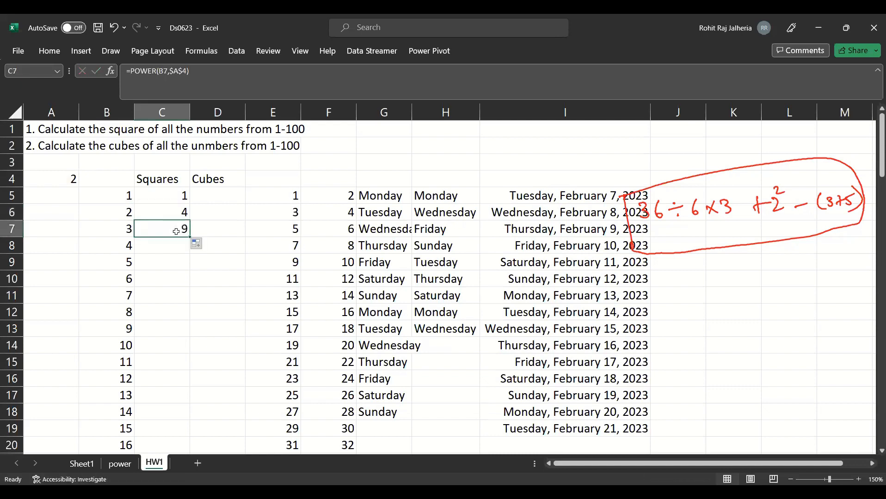
double_click(176, 231)
key("Escape")
- Fill the squares formula from C7 down to C104 and review the squares through 100
double_click(190, 237)
scroll(154, 355, "down", 20)
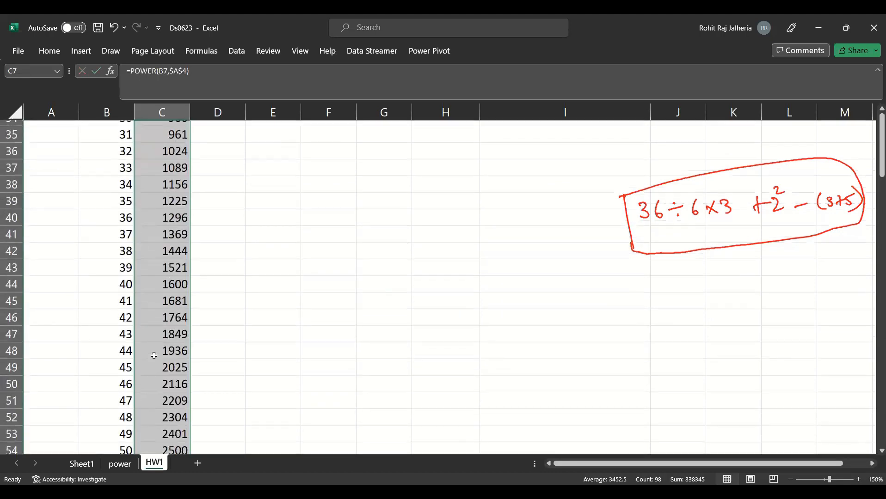
scroll(154, 356, "down", 2)
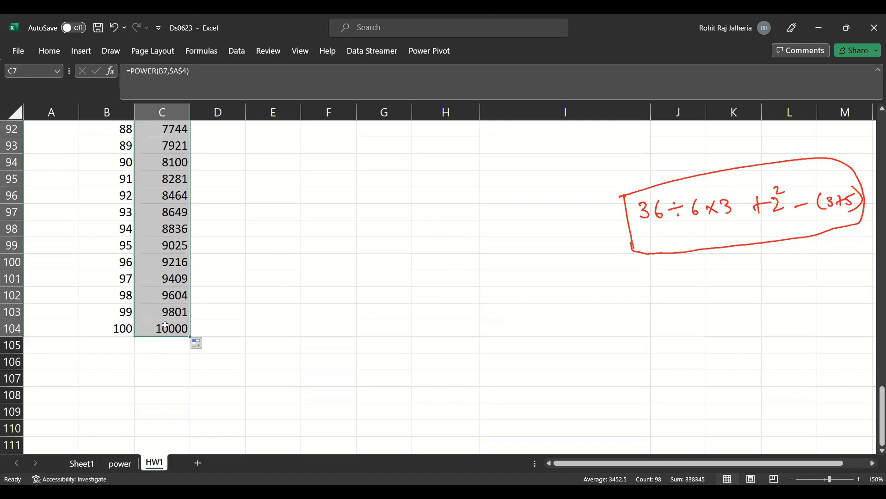
left_click(165, 295)
scroll(65, 195, "up", 20)
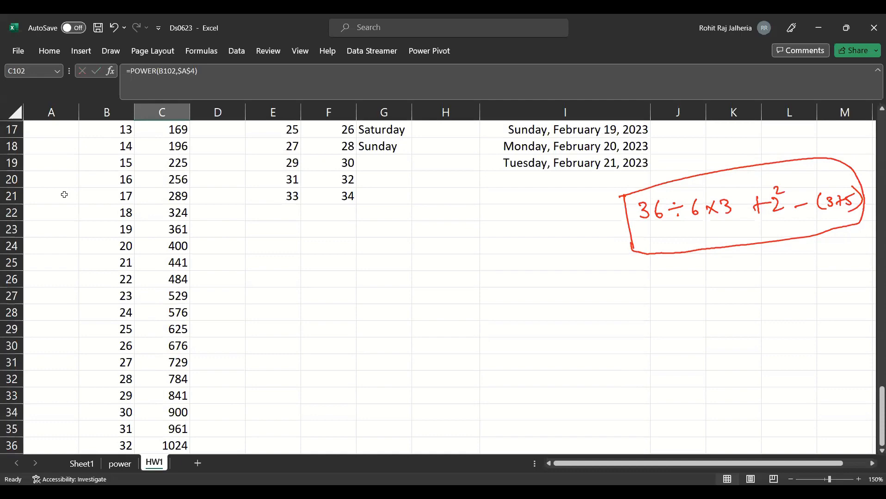
scroll(65, 194, "up", 6)
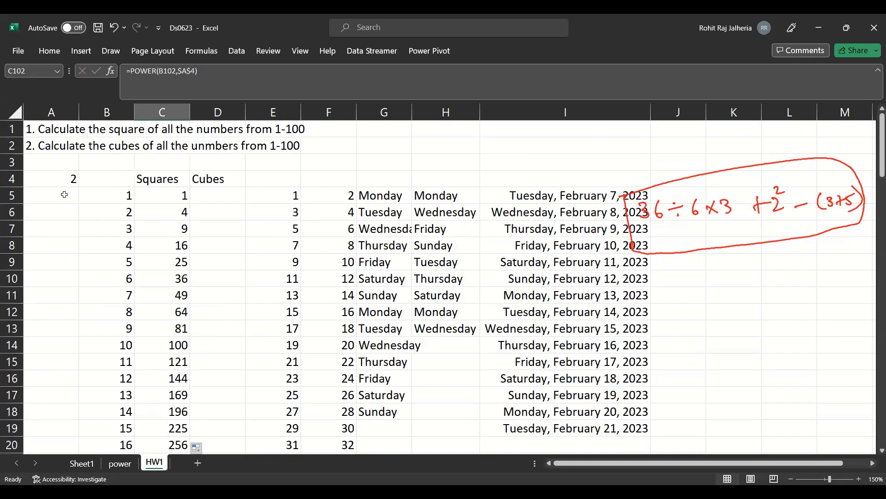
- Enter the exponent 3 in A5 and the formula =POWER(B5,$A$5) in D5
left_click(64, 194)
type("3")
key("Return")
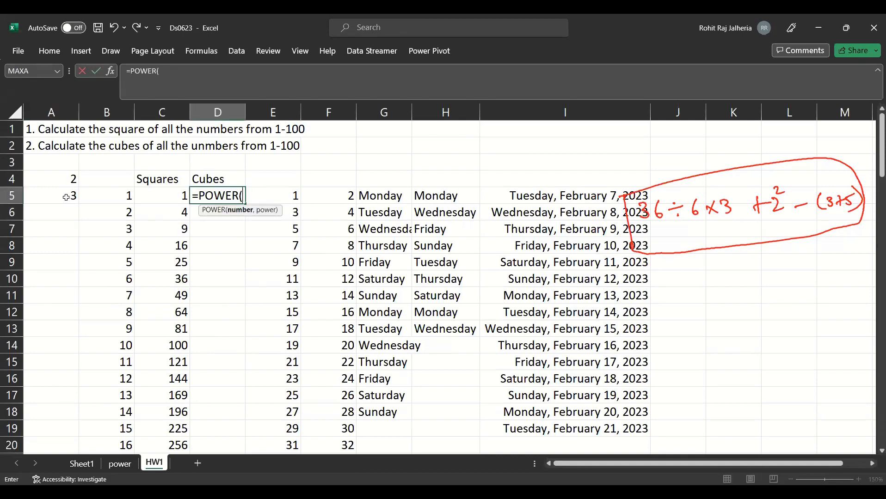
type("B5,")
left_click(66, 198)
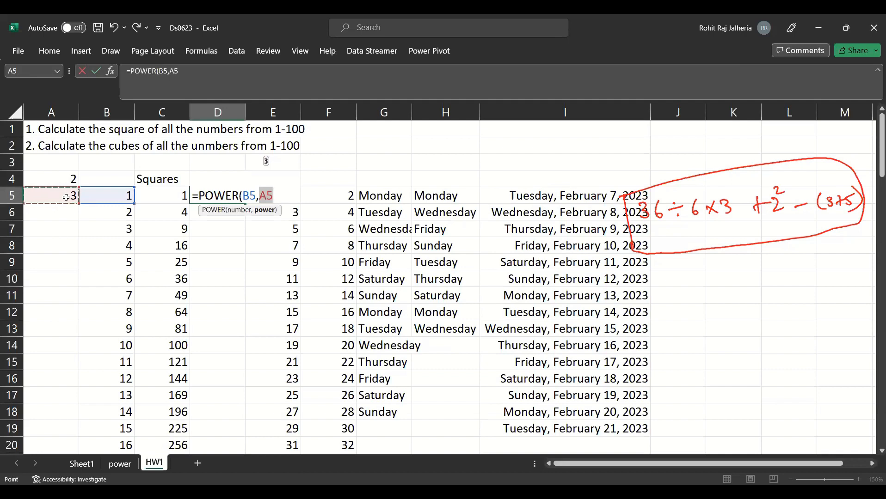
key("F4")
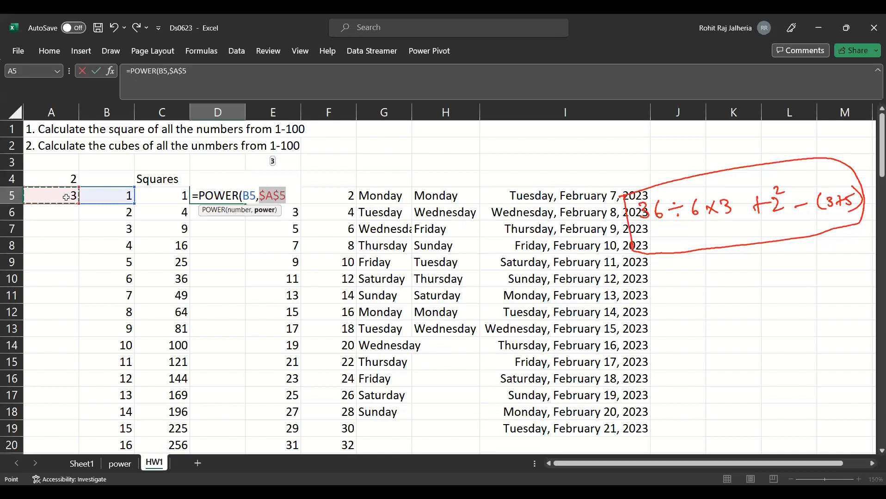
key("Return")
- Fill the cubes formula from D5 down alongside the numbers 1 to 100 and look through the results
left_click(217, 196)
double_click(245, 204)
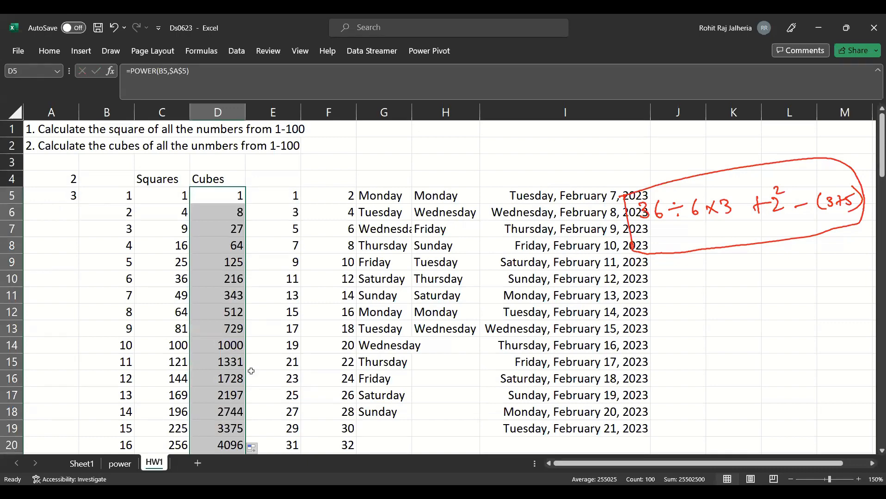
scroll(249, 324, "down", 9)
scroll(287, 281, "down", 12)
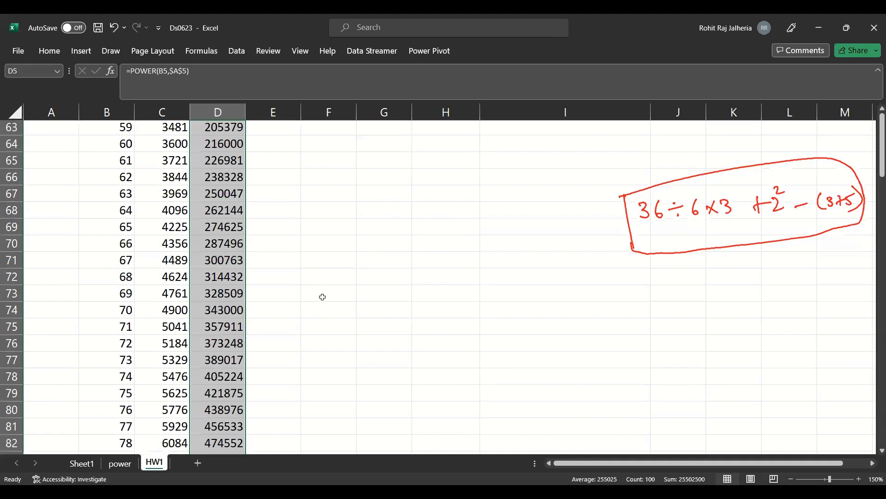
- Enter =69*69 in F73 to verify the square of 69
left_click(322, 297)
type("=")
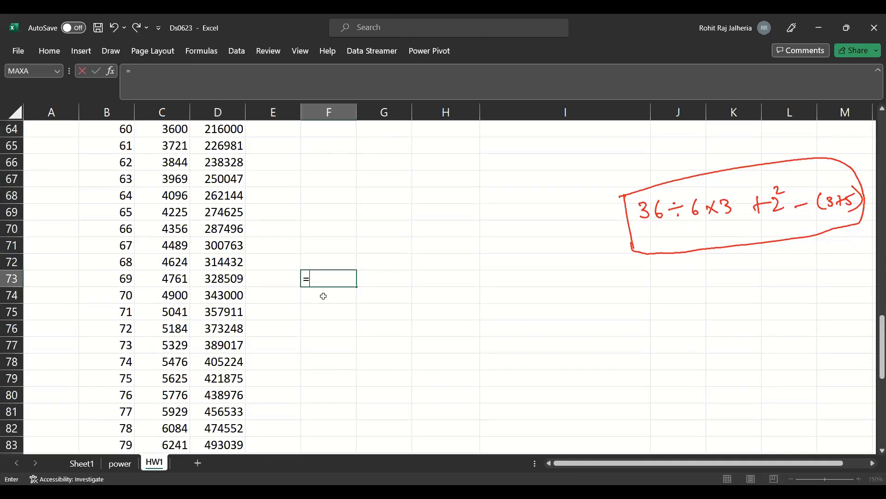
type("69*69")
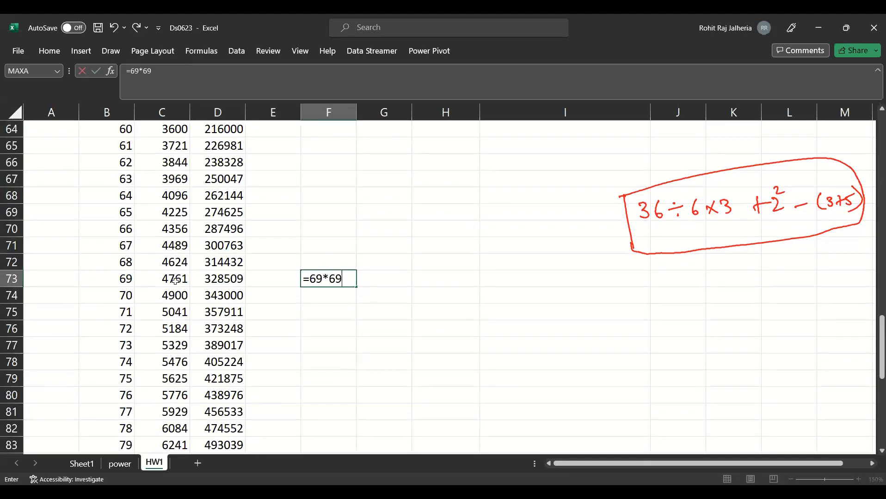
key("ctrl+Return")
- Enter =69*69*69 in G73 and compare it with the cube formula in D73
left_click(374, 281)
type("=")
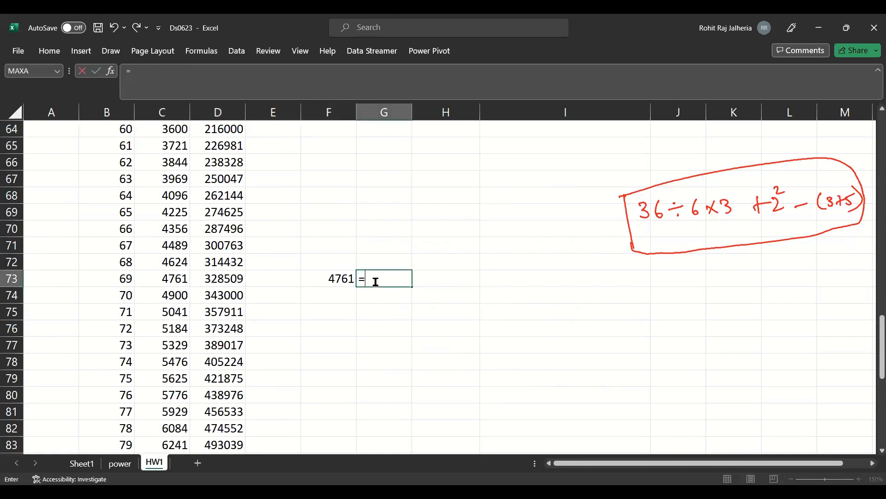
type("69^3")
key("Return")
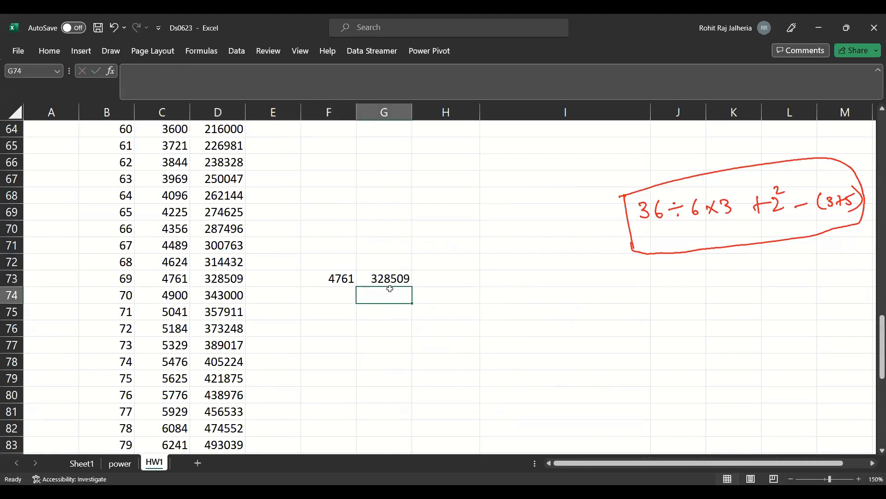
key("Up")
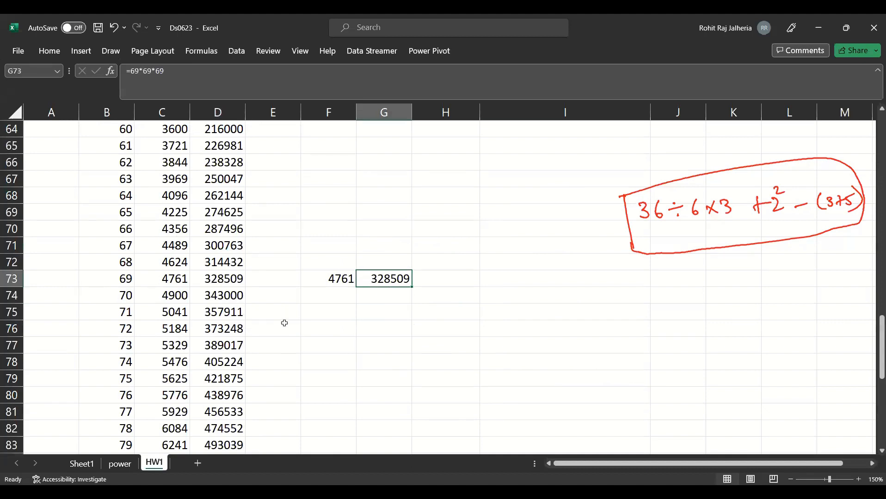
key("Left")
key("Left")
key("Left")
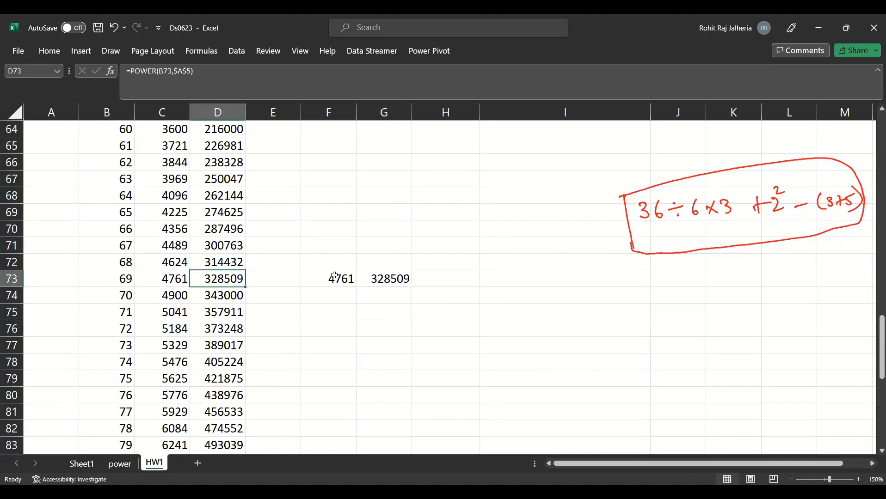
- Clear the manual square and cube checks of 69 from F73:G73
left_click_drag(332, 276, 394, 288)
key("F2")
key("Escape")
key("Delete")
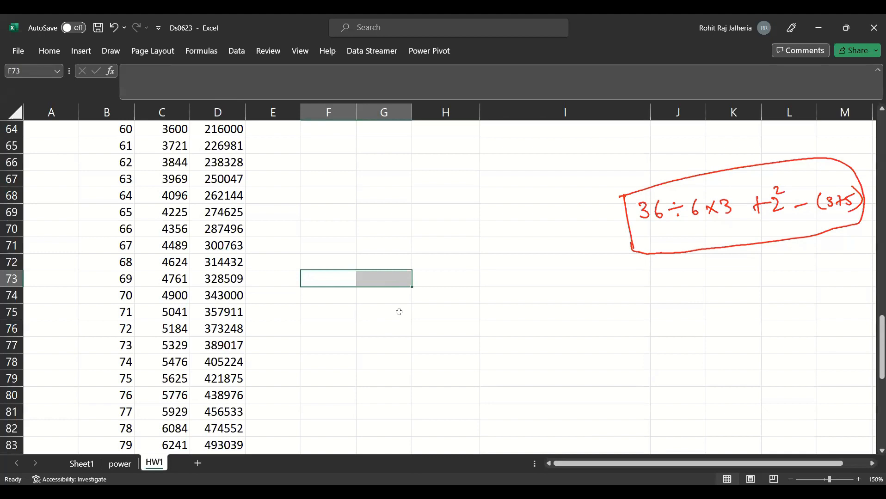
- Enter =POWER(2,4) in H2 to demonstrate the number and power arguments
scroll(341, 426, "down", 1)
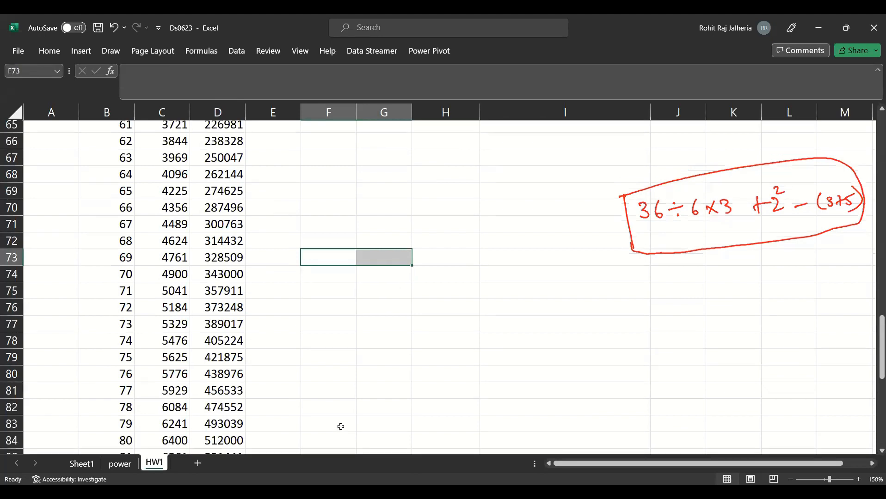
scroll(341, 426, "down", 3)
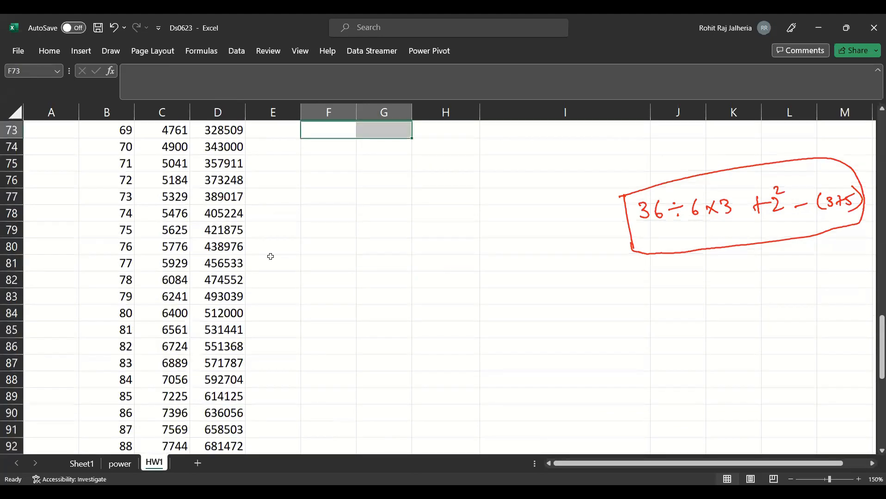
scroll(270, 256, "up", 20)
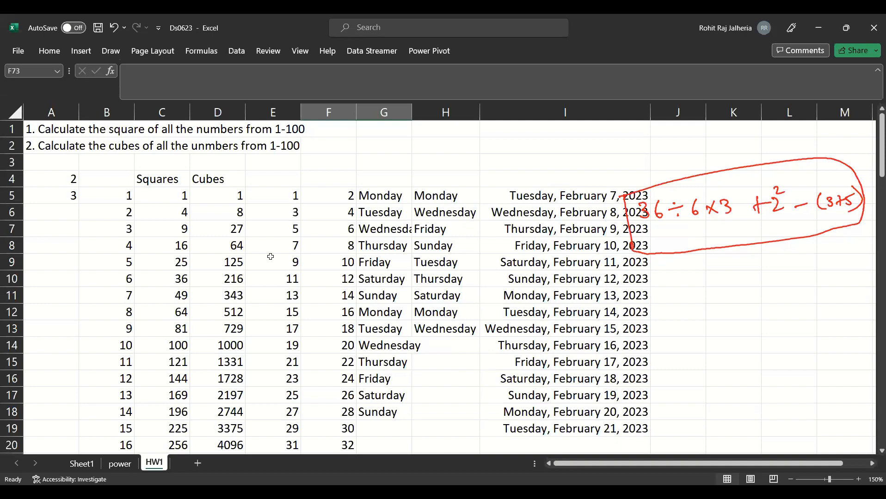
double_click(442, 153)
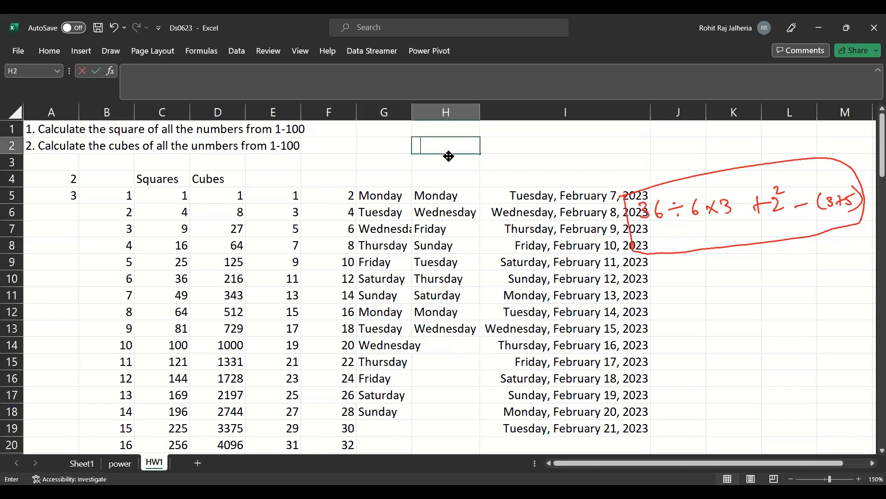
type("=POWER(")
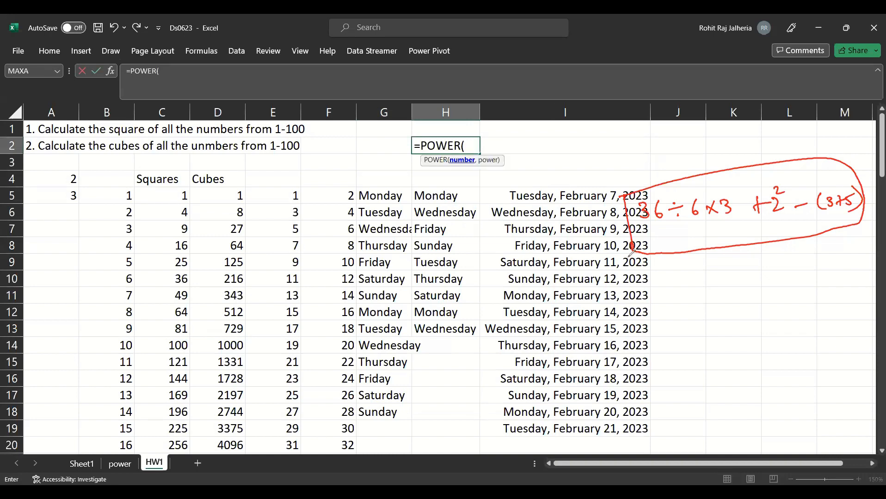
mouse_move(595, 148)
left_mouse_down()
mouse_move(600, 161)
mouse_move(601, 139)
mouse_move(759, 131)
mouse_move(680, 163)
mouse_move(689, 164)
mouse_move(768, 145)
left_mouse_up()
left_click_drag(422, 158, 447, 152)
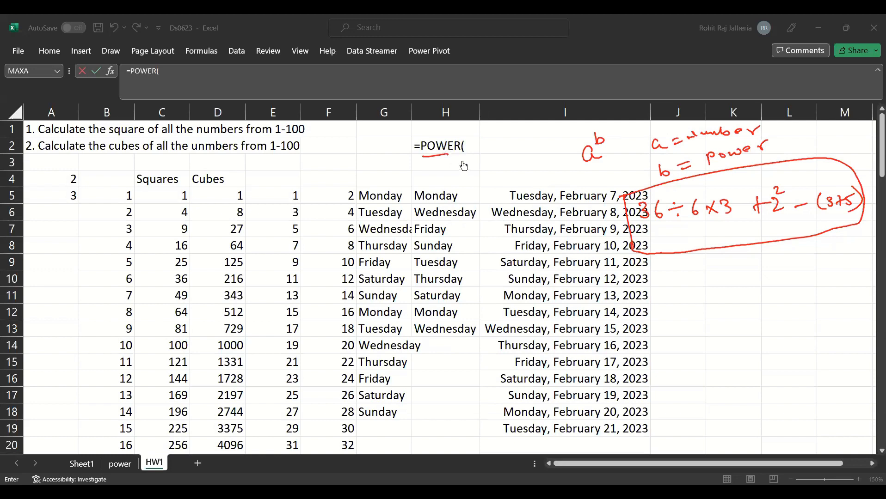
left_click(586, 158)
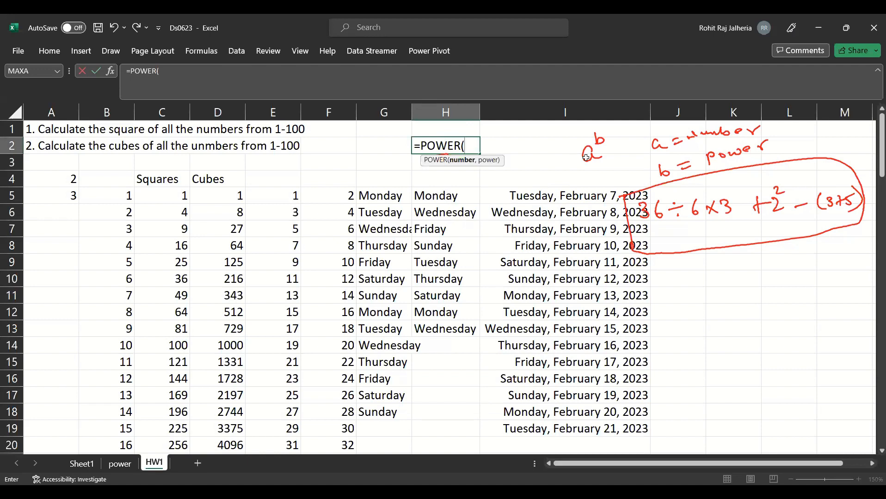
type("2,4")
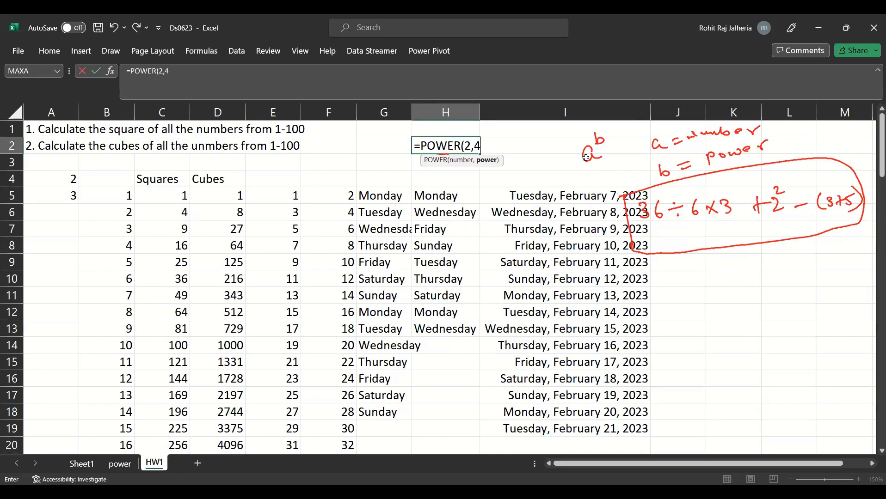
key("Return")
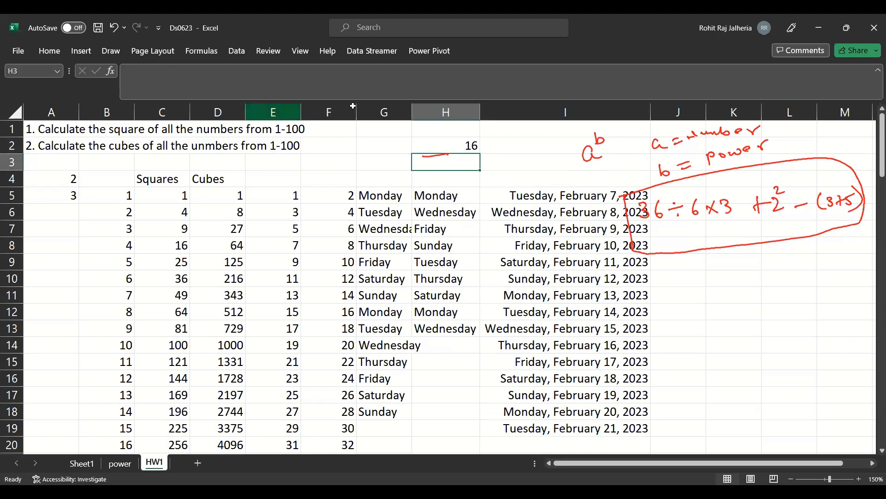
- Insert ten blank columns before column E, shifting the autofill examples away from the cubes
left_click(273, 113)
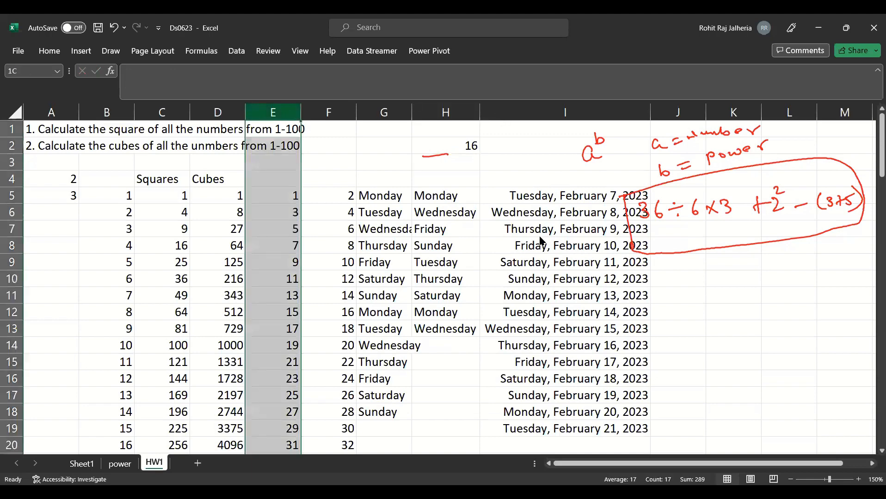
left_click_drag(541, 240, 540, 241)
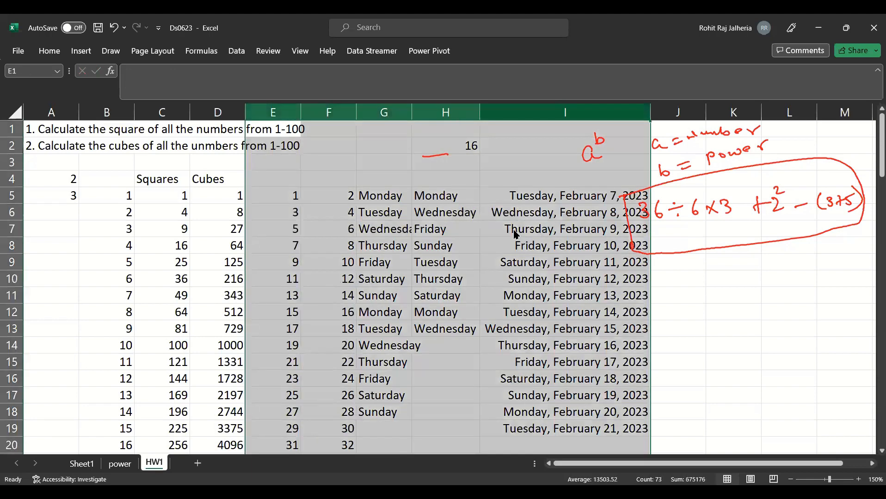
key("ctrl+shift+plus")
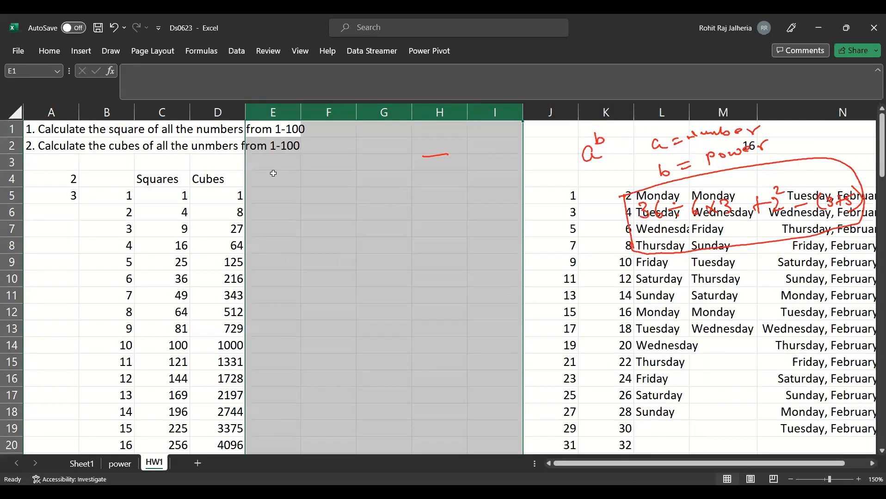
key("ctrl+shift+plus")
- Enter the headings fourth, fifth, sixth and seventh in E4:H4
double_click(273, 174)
type("f")
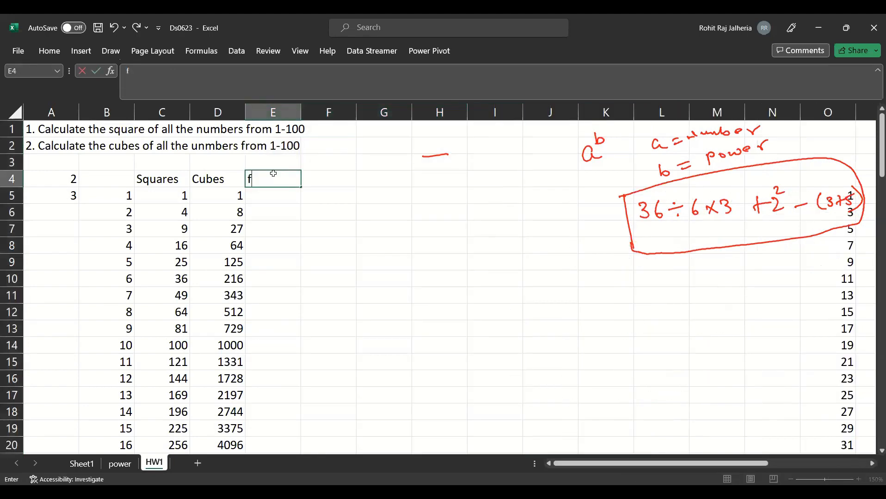
type("ourth")
key("Tab")
type("fifth")
key("Tab")
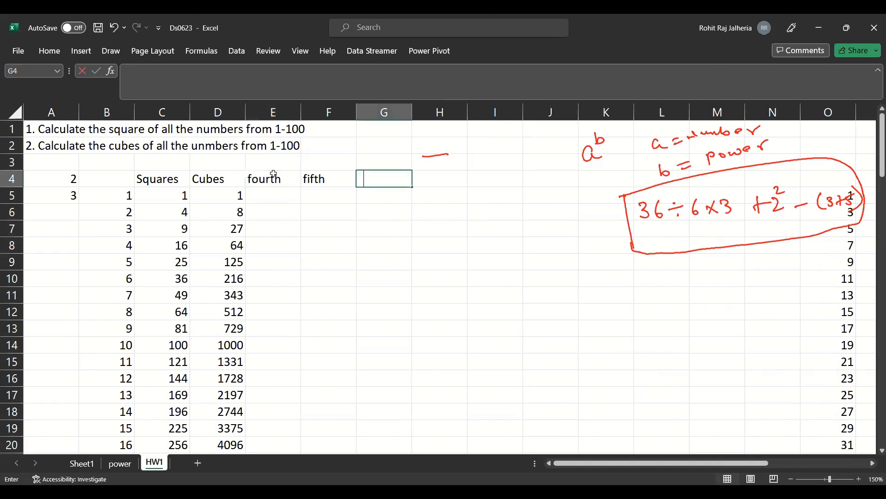
type("sixth")
key("Tab")
type("seventh")
key("Tab")
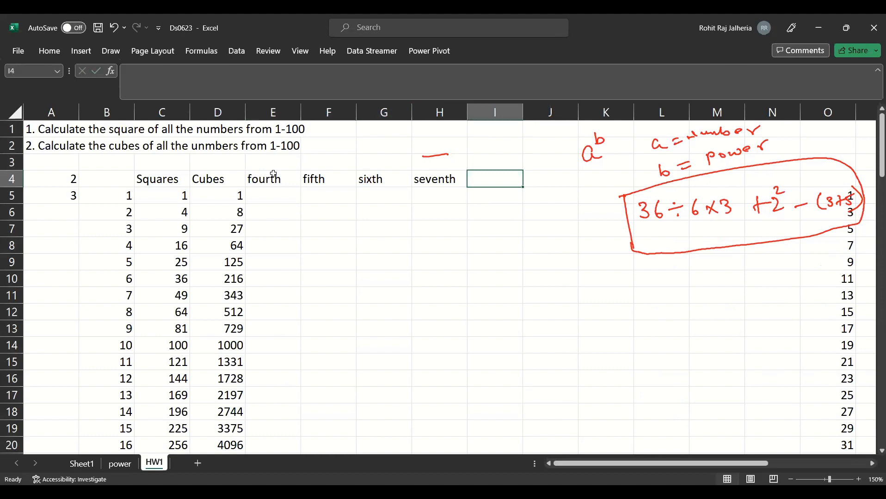
- Enter the headings Eighth, Ninth and Tenth in I4:K4
type("Eighth")
key("Tab")
type("Ninth")
key("Tab")
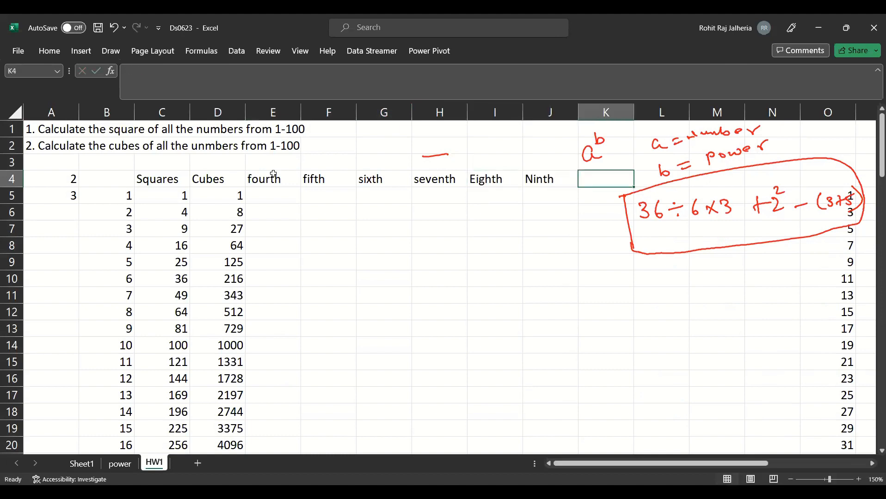
type("Tenth")
key("Return")
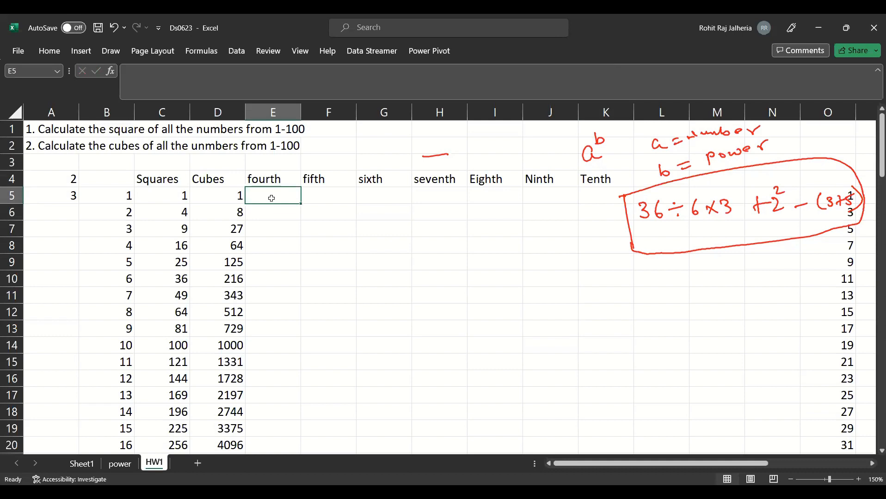
key("Right")
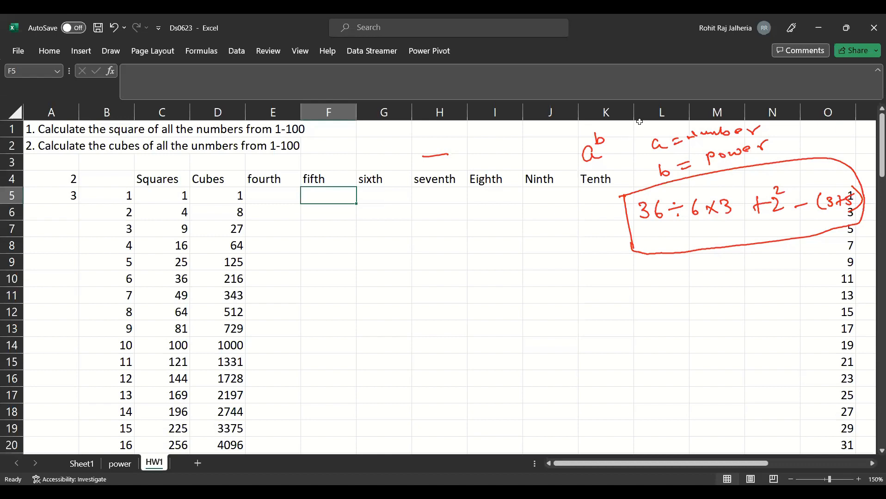
- Enter the heading Exponential in L4
left_click(645, 176)
double_click(644, 177)
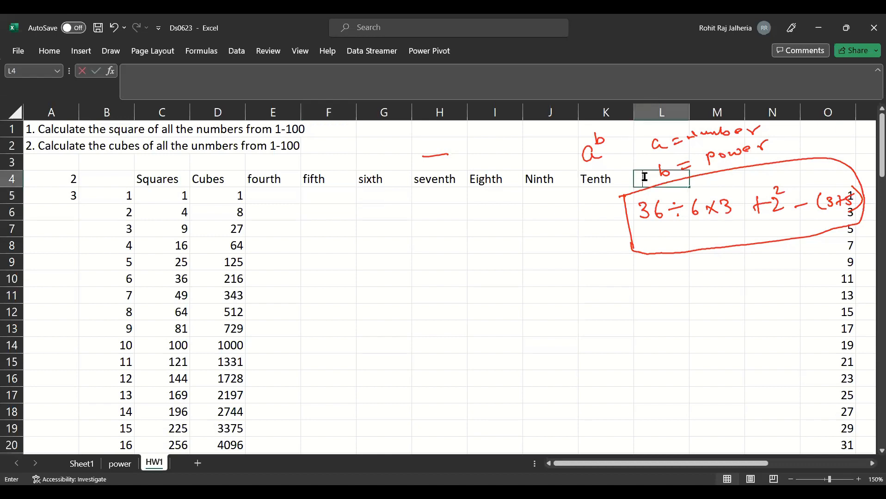
type("Exponential")
key("Return")
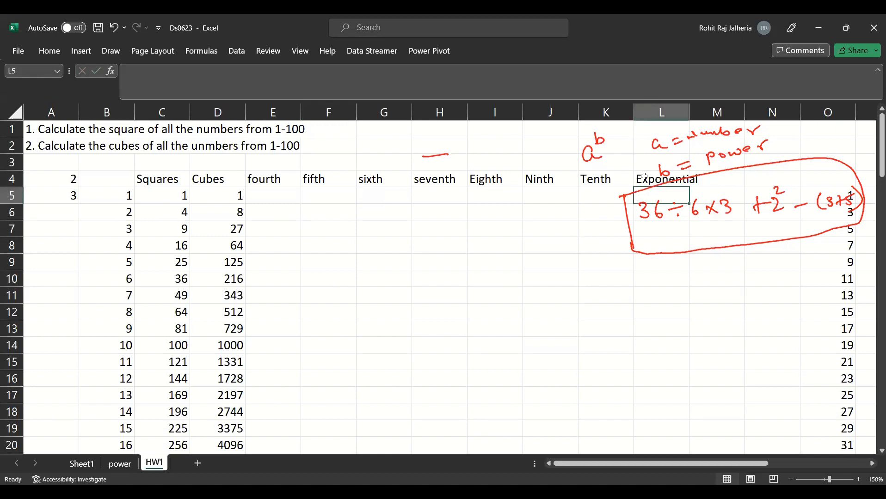
type("=")
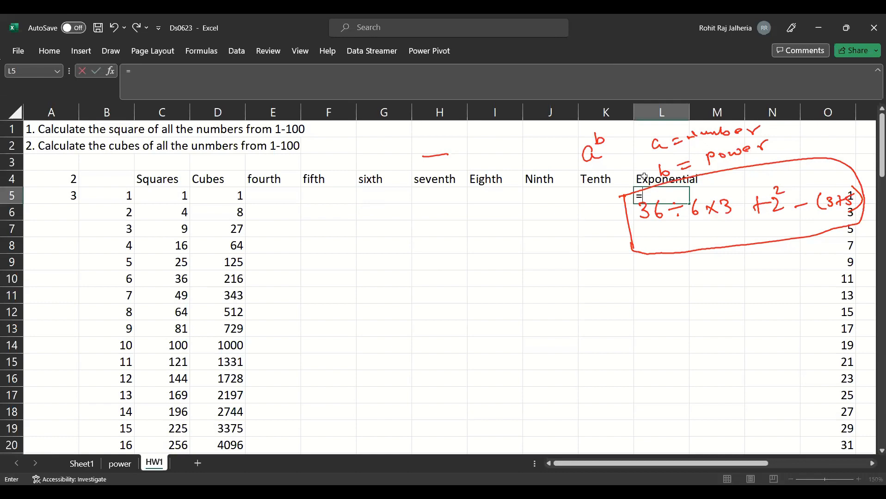
key("BackSpace")
left_click(672, 67)
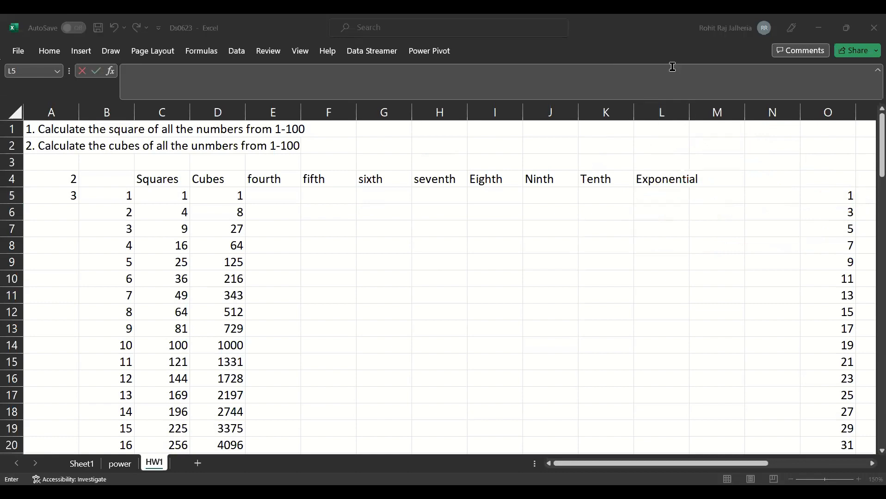
left_click(115, 197)
- Enter =EXP(B5) in L5 and fill the formula down alongside the numbers 1 to 100
left_click(661, 192)
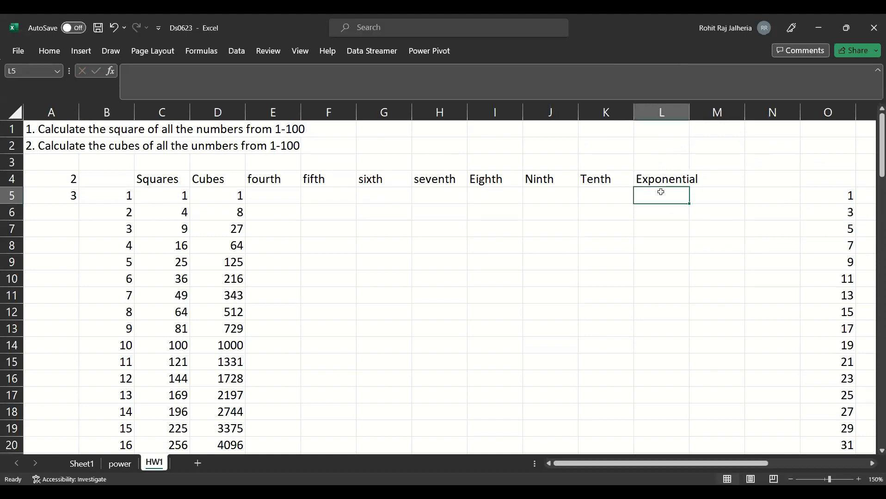
type("=")
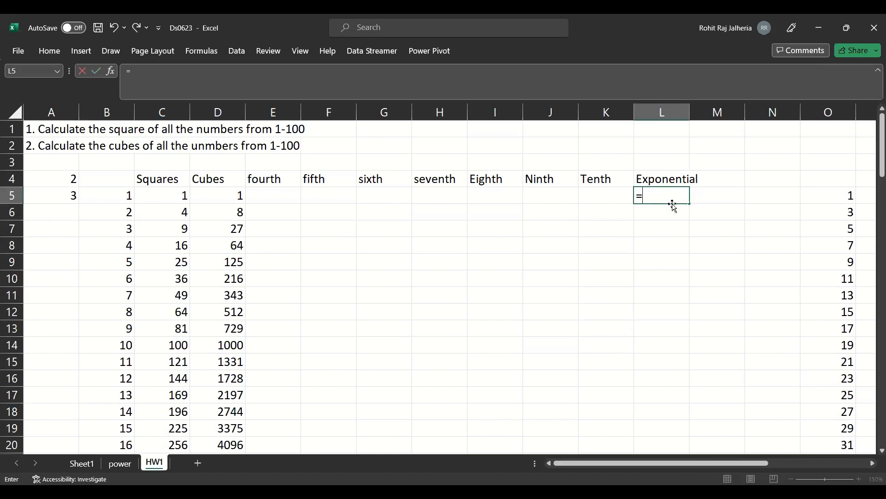
type("exp")
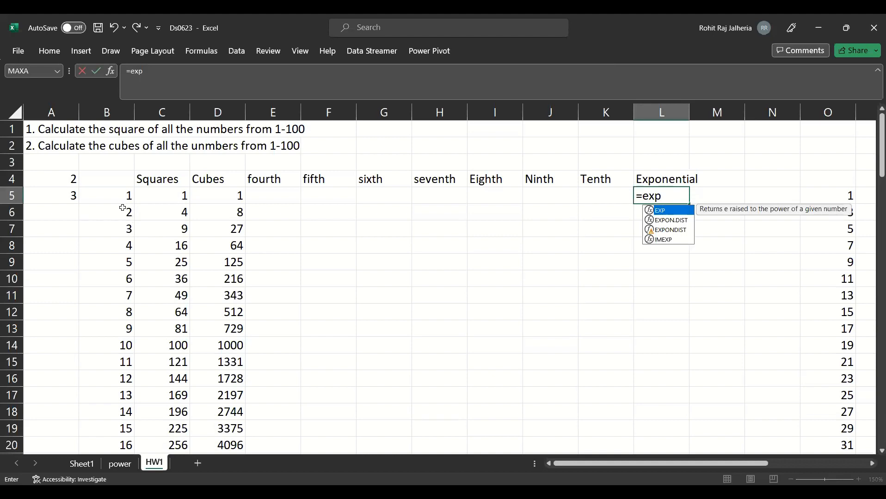
key("Tab")
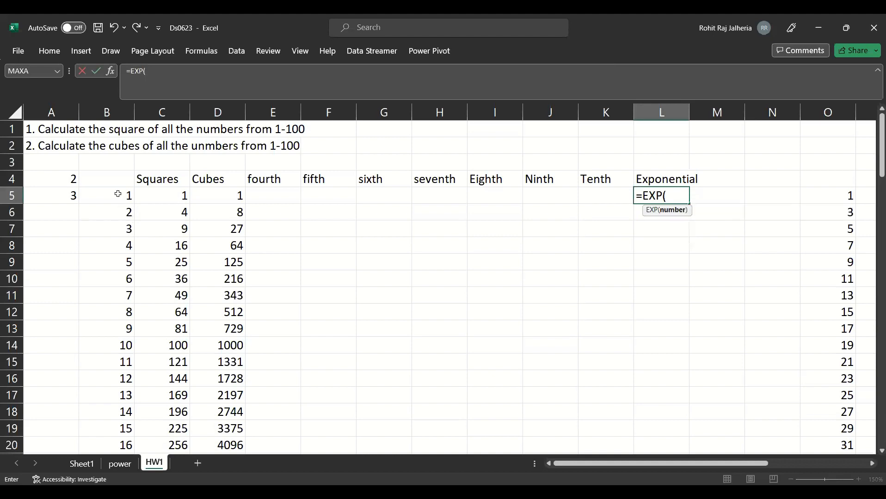
left_click(118, 195)
key("Return")
left_click(650, 196)
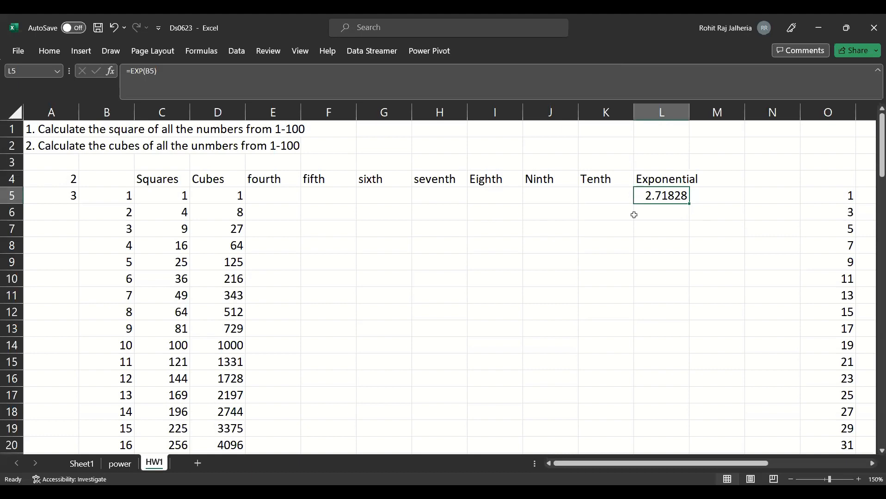
double_click(689, 205)
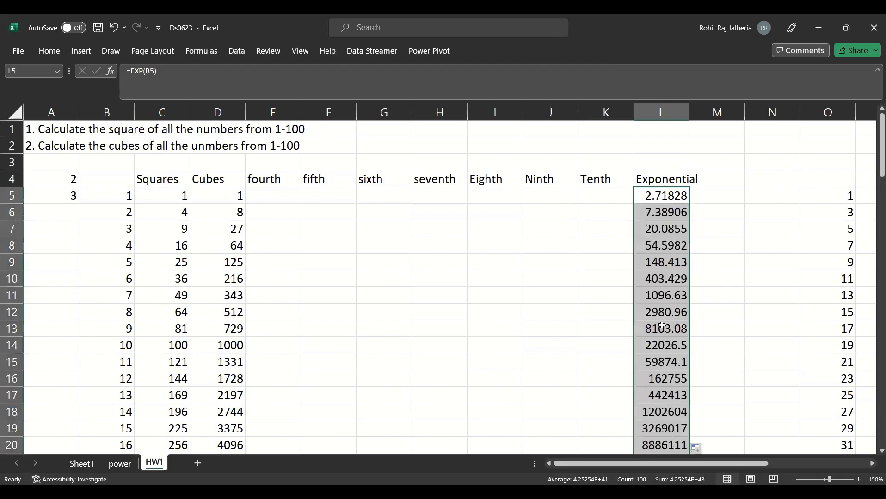
scroll(360, 288, "down", 20)
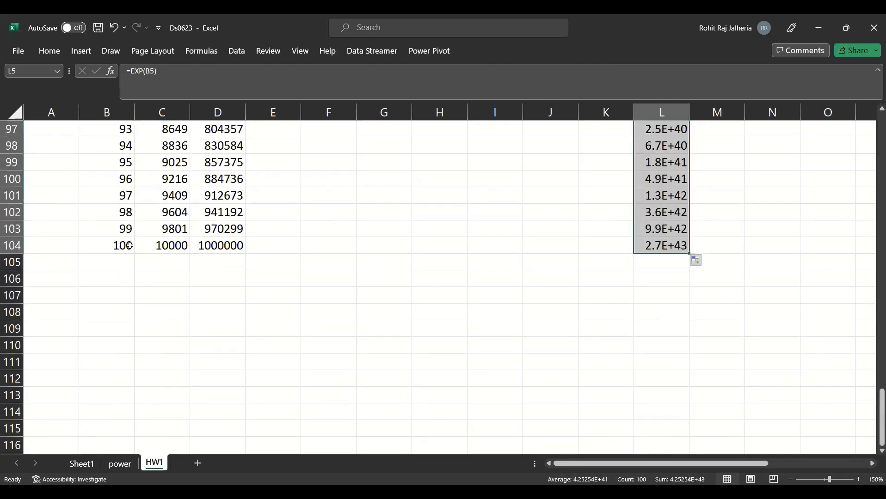
- Extend the number list by entering 101, 102 and 103 in B105:B107
left_click(130, 245)
left_click(120, 261)
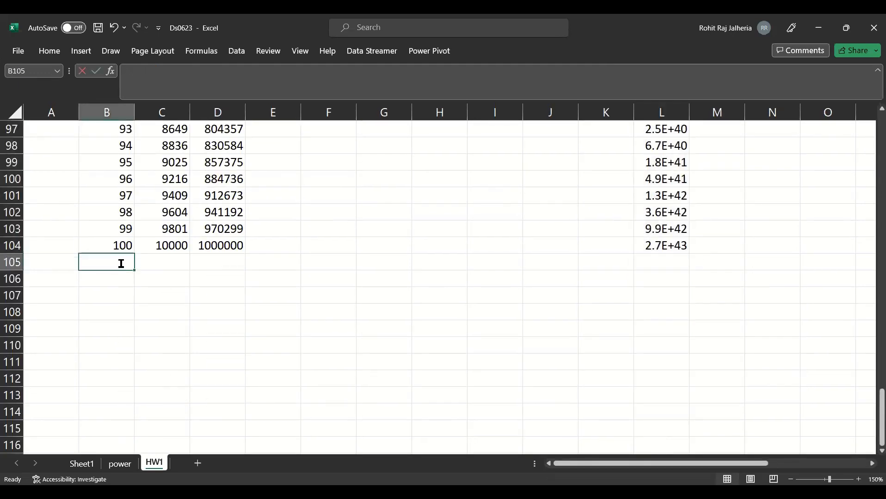
type("101")
key("Return")
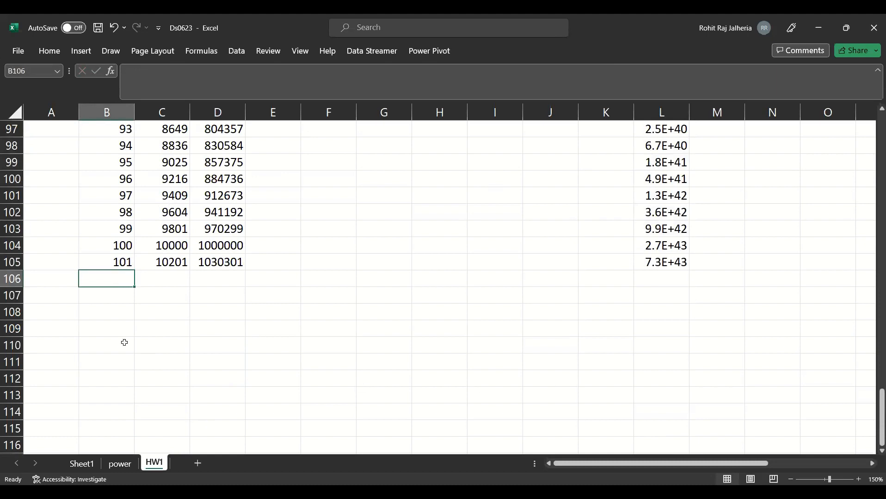
type("102")
key("Return")
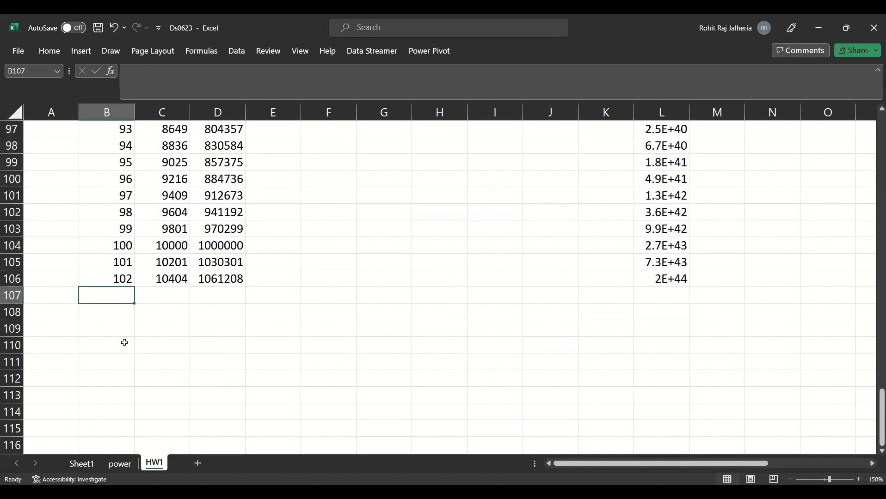
type("103")
key("Return")
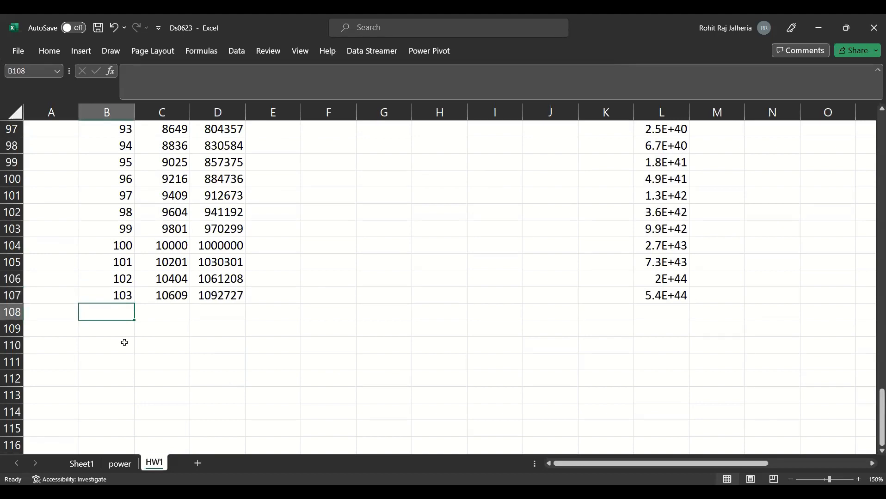
- Try to apply Flash Fill in B108, the empty cell below the number list
left_click(46, 52)
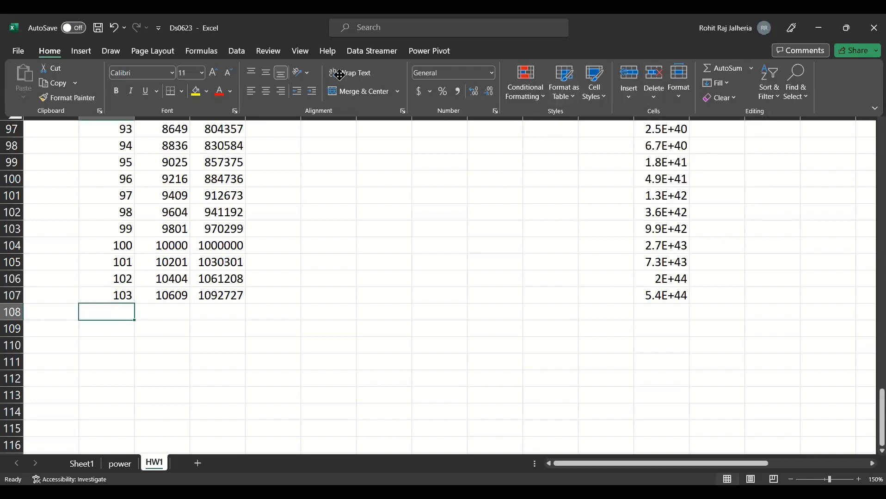
left_click(383, 26)
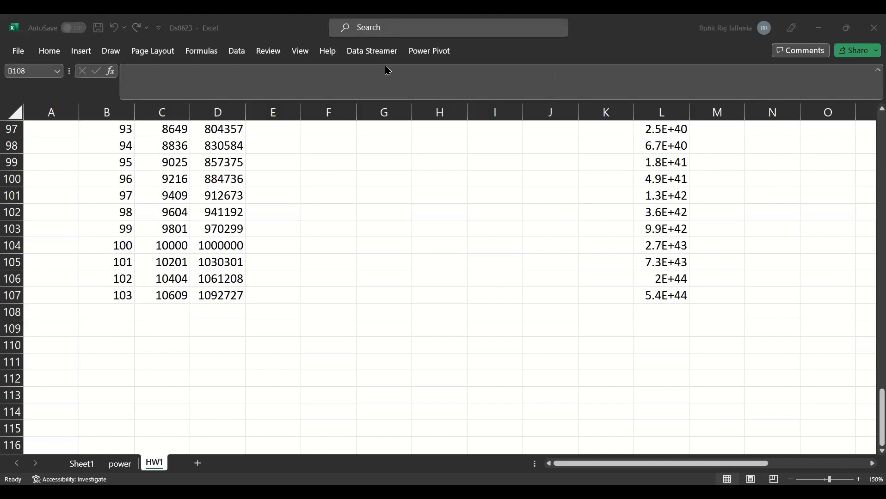
type("flash")
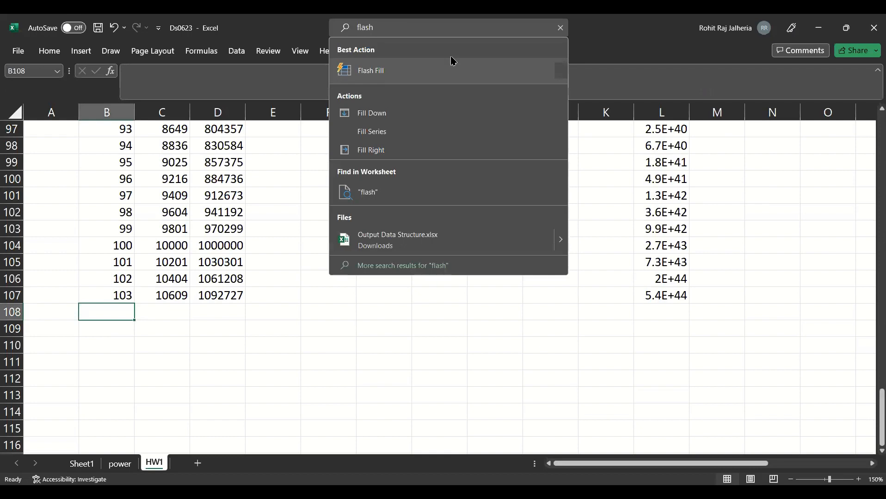
key("Return")
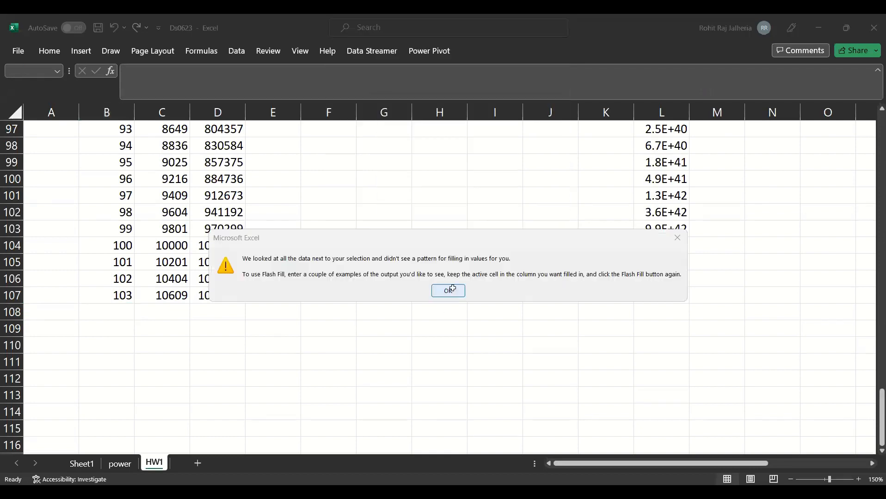
key("Return")
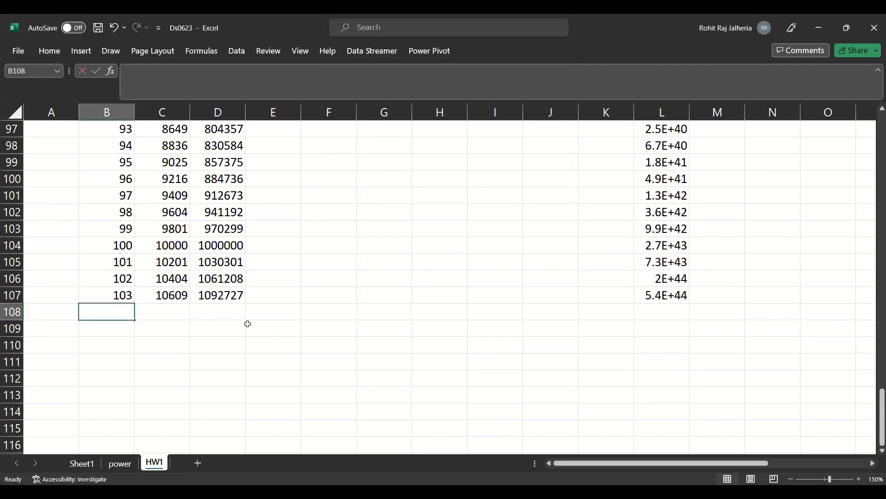
- Enter 104 in B108 and extend the number series down column B to 124
type("104")
key("Return")
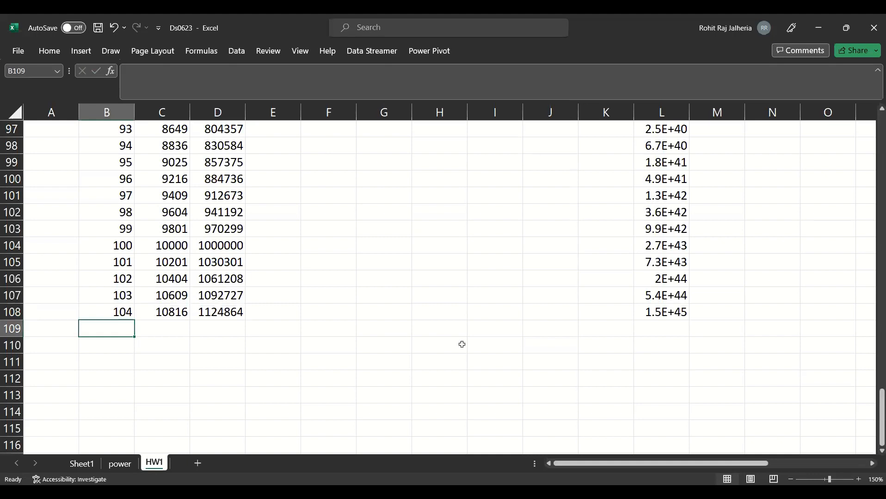
left_click_drag(113, 264, 117, 279)
left_click_drag(120, 324, 179, 369)
scroll(180, 369, "up", 3)
left_click(122, 260)
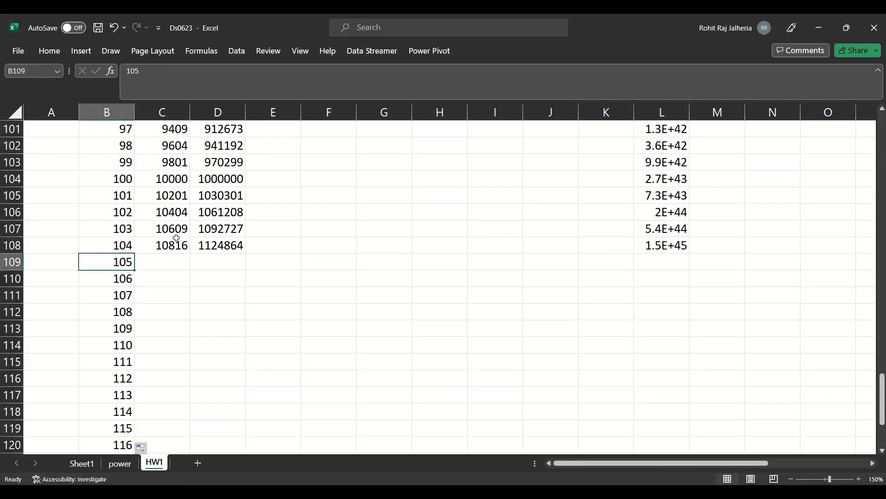
- Fill the square and cube formulas from C108 and D108 down to row 128
left_click(184, 248)
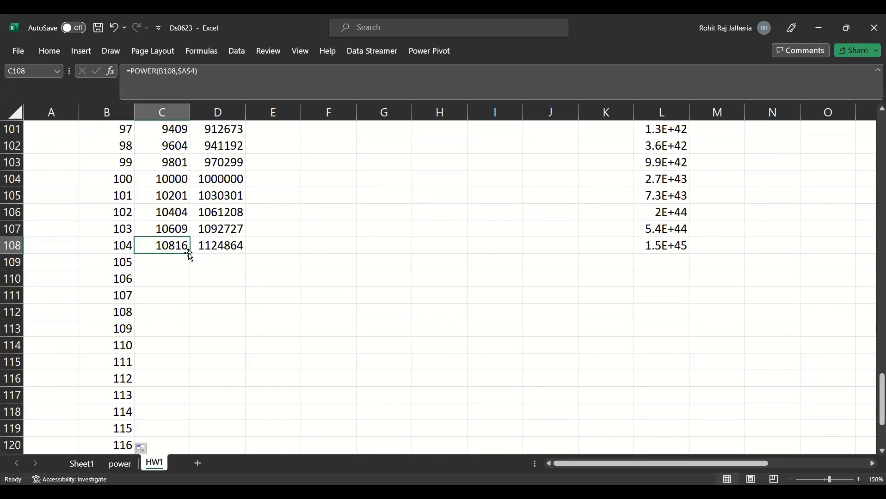
double_click(188, 253)
scroll(188, 254, "down", 4)
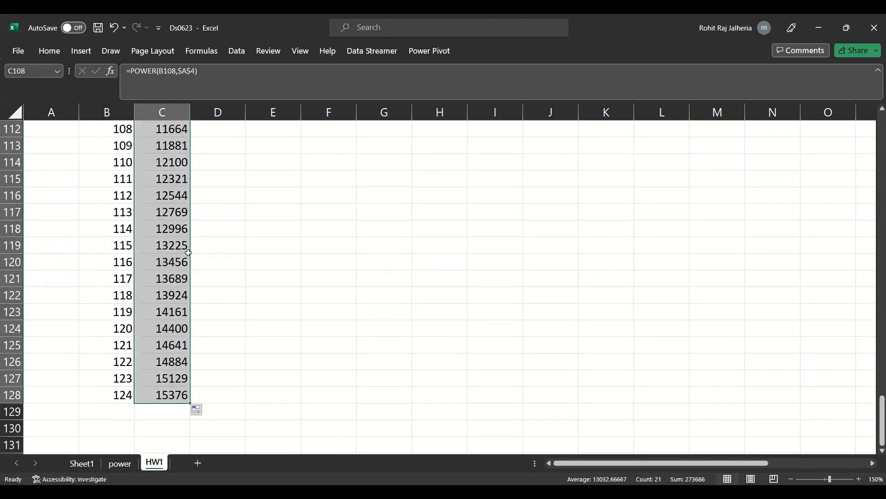
scroll(189, 253, "up", 3)
left_click(242, 200)
double_click(245, 203)
scroll(757, 148, "down", 3)
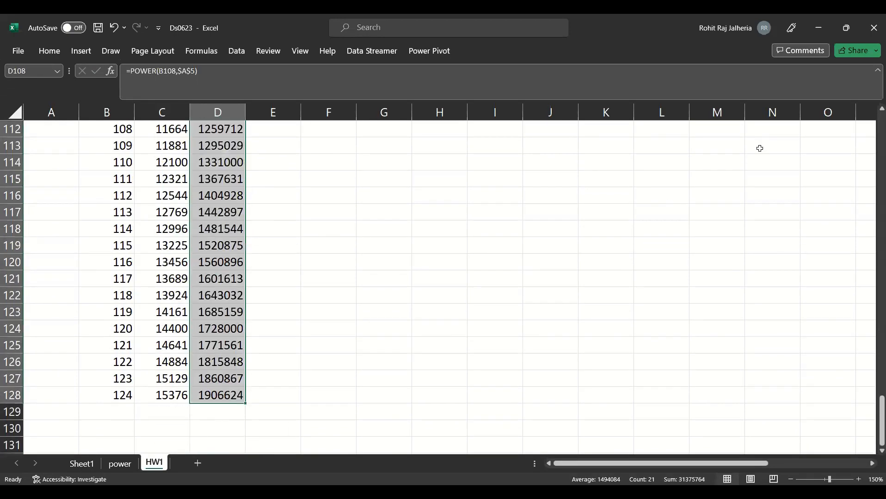
- Fill the EXP formula from L108 down to row 128 and check the extended columns
scroll(692, 237, "up", 3)
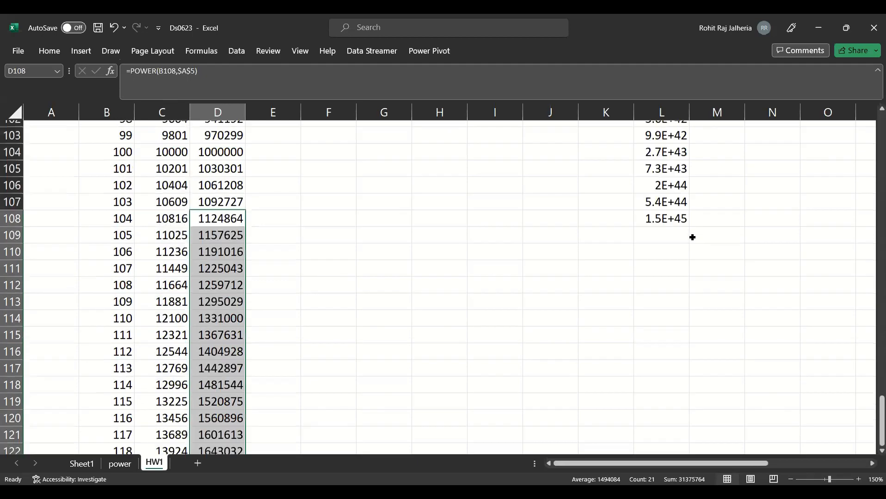
left_click(687, 233)
double_click(689, 236)
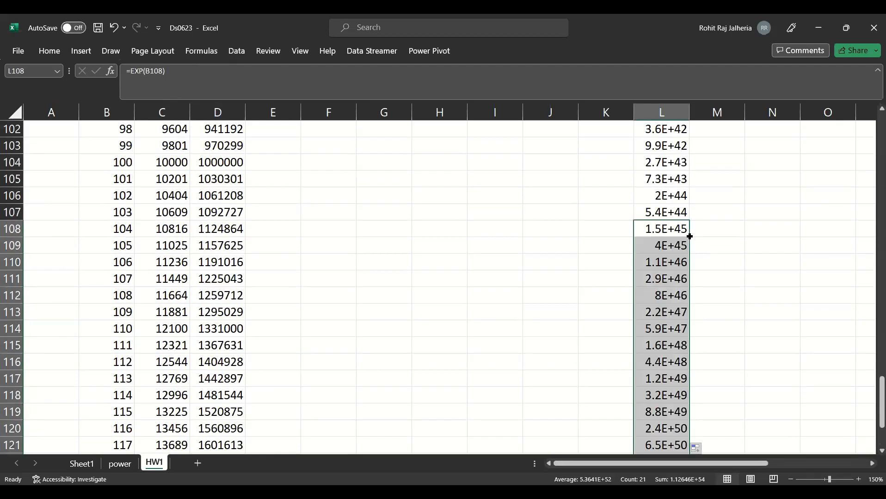
scroll(690, 236, "down", 1)
scroll(678, 249, "up", 20)
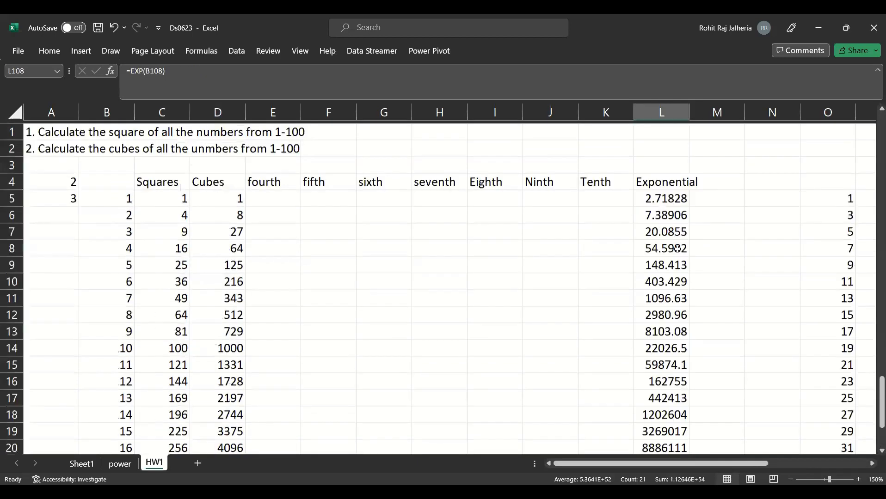
scroll(660, 252, "down", 4)
scroll(669, 233, "up", 4)
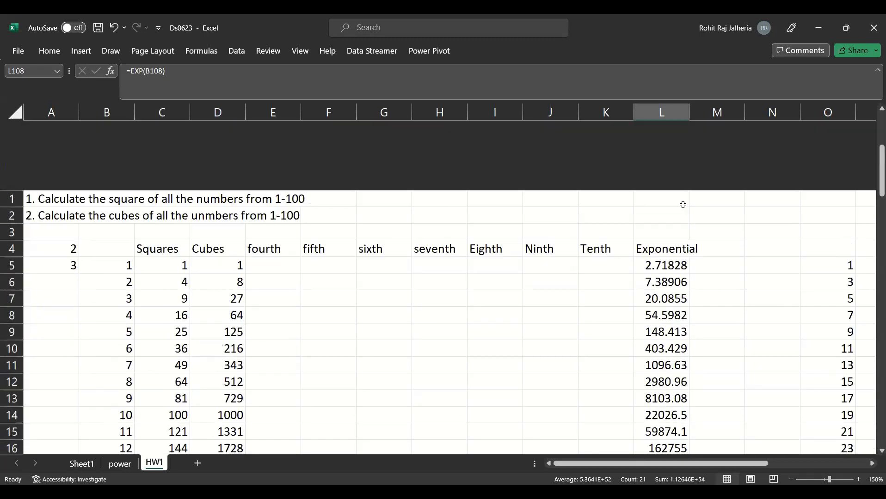
- Insert a blank row above the column headings in row 4
left_click(272, 198)
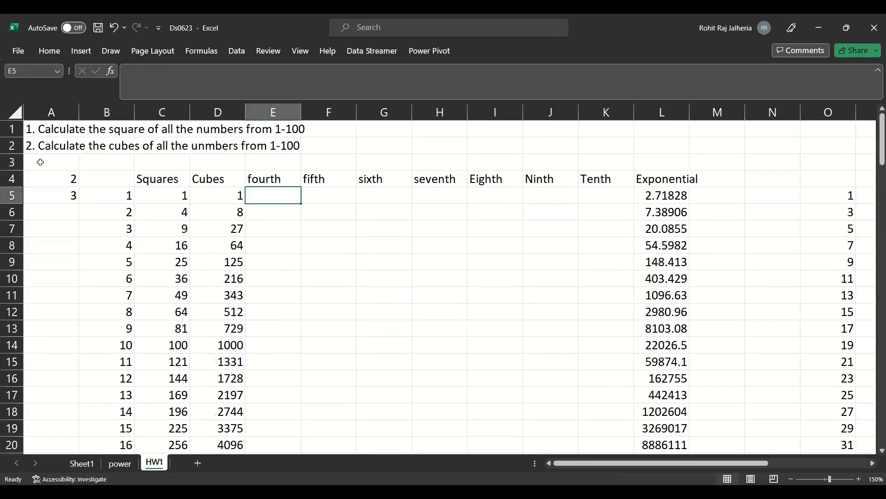
right_click(11, 183)
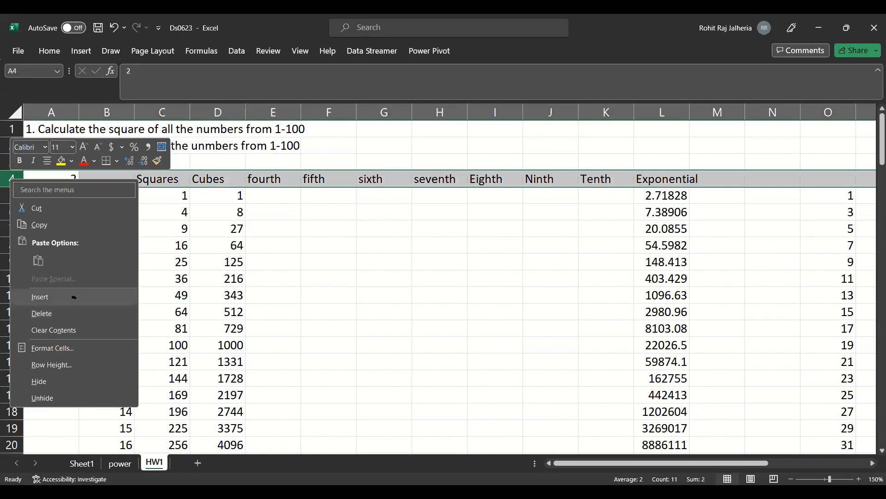
left_click(76, 300)
- Enter the task text "3. calculate the powers from fourth to 10th power for all the numbers from 1-1754" in A3
left_click(28, 162)
type("3")
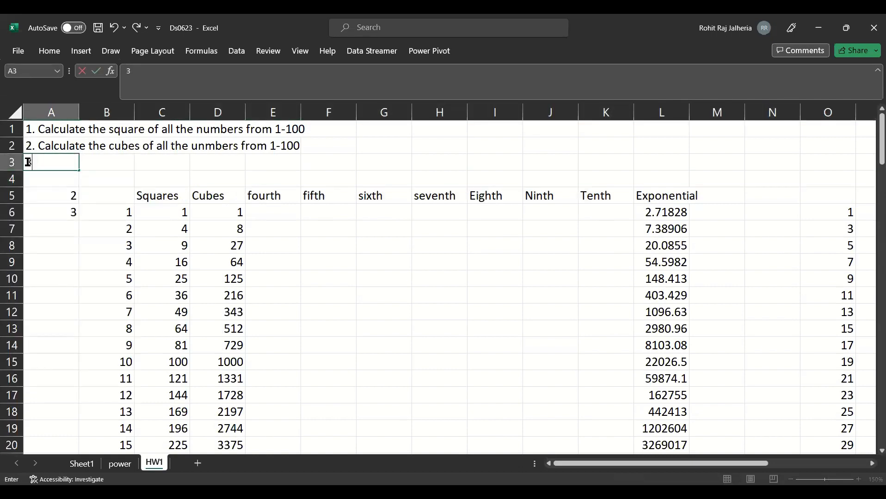
type(". calculate the")
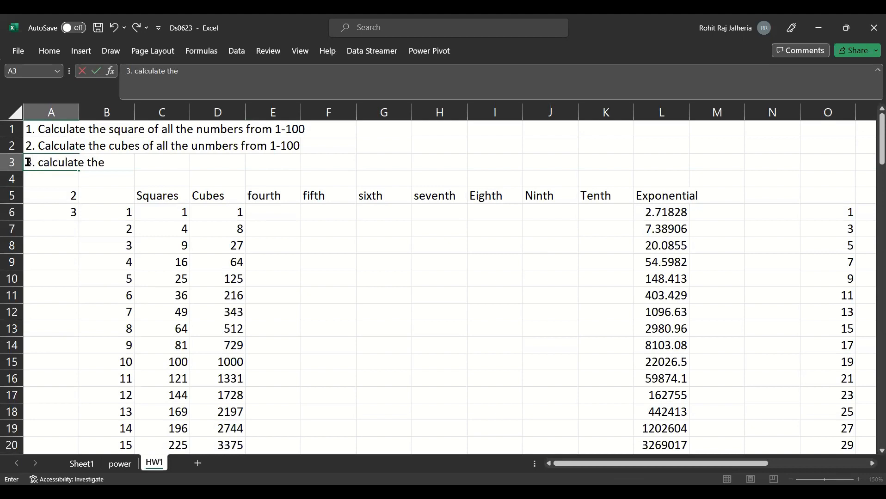
type(" powers from")
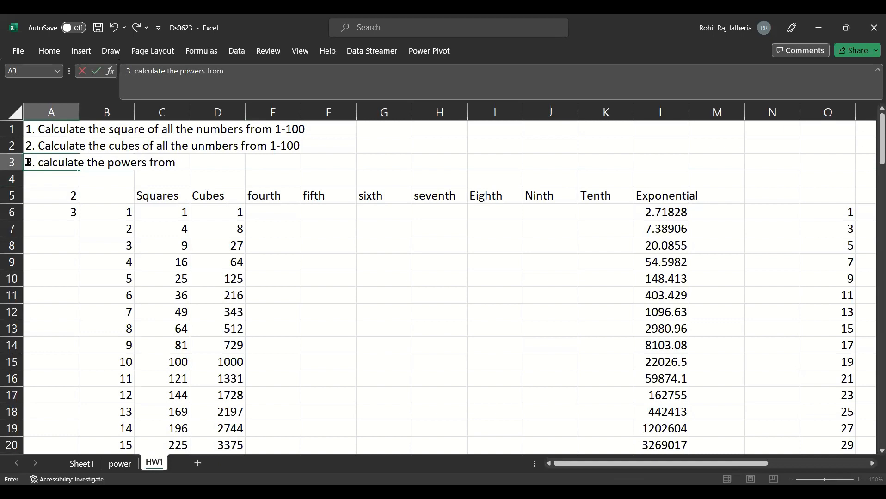
type("fourth to 10th power")
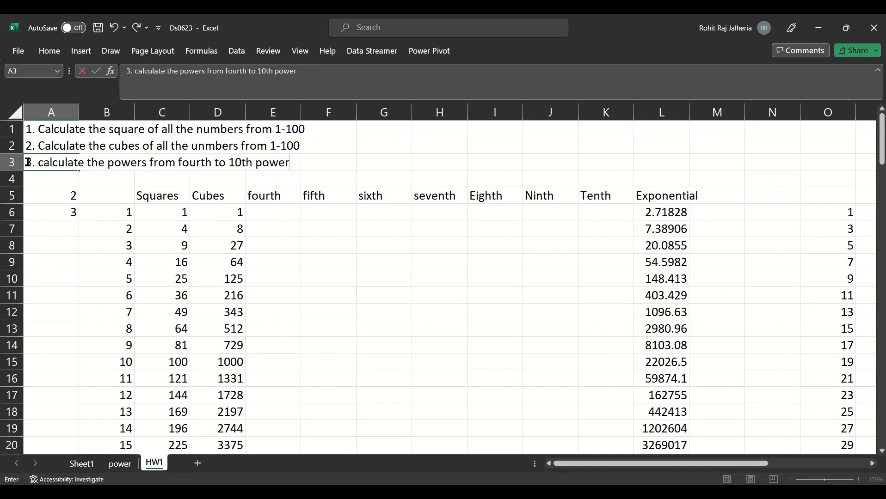
type(" for all the numbers from 1-1754")
key("Return")
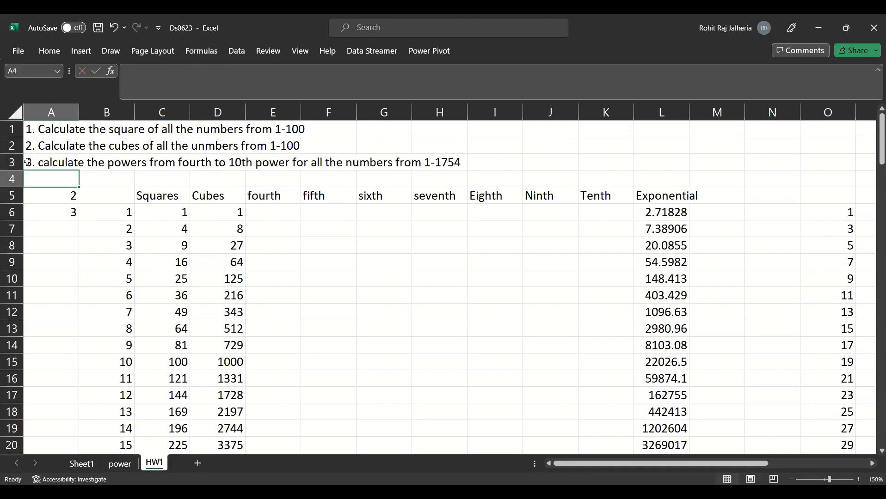
- Correct the number range at the end of the task text in A3 to 1-175
left_click(46, 164)
key("F2")
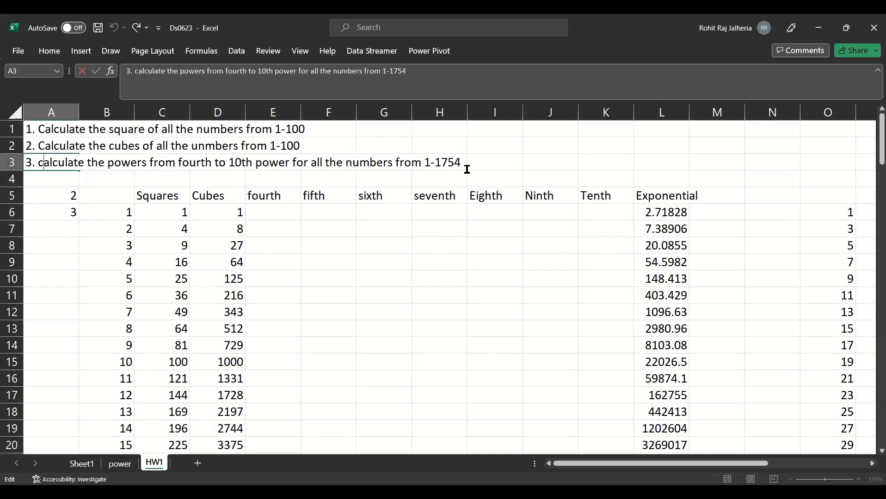
left_click(460, 165)
key("BackSpace")
key("Return")
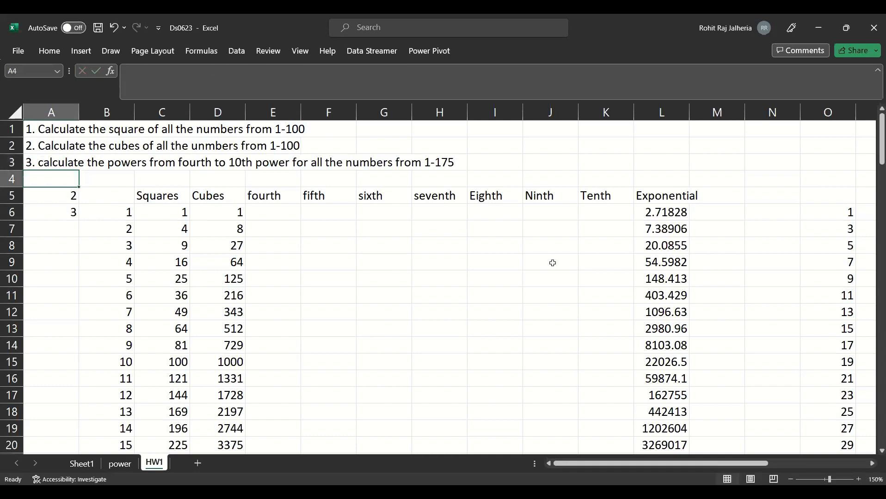
- Inspect the EXP formulas in L6, L7 and L8 and the cells they reference
left_click(662, 214)
double_click(663, 212)
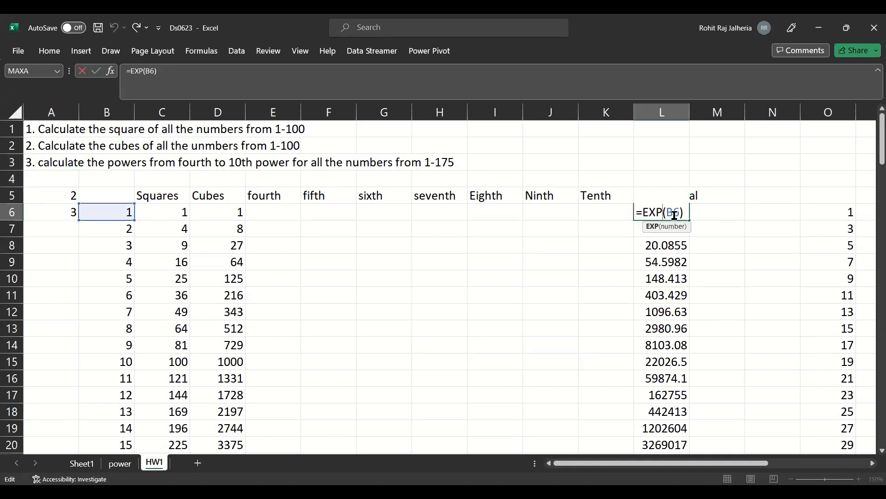
left_click(674, 214)
double_click(674, 214)
key("Return")
double_click(677, 235)
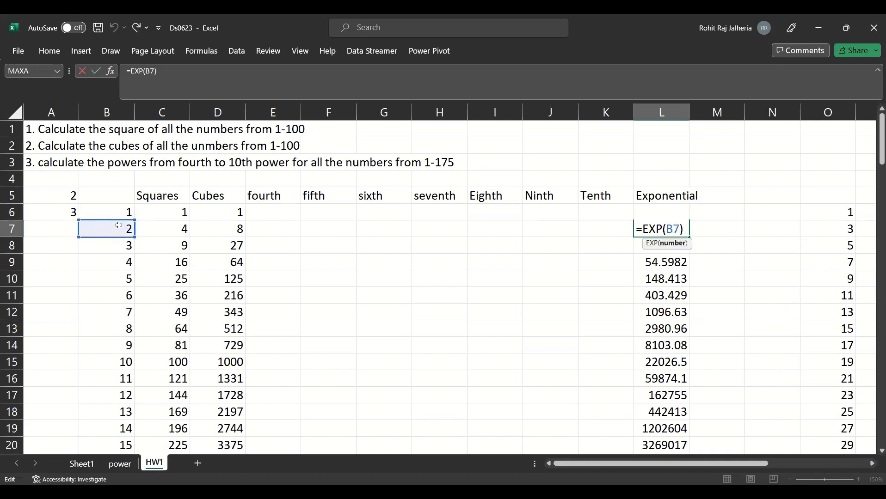
key("Return")
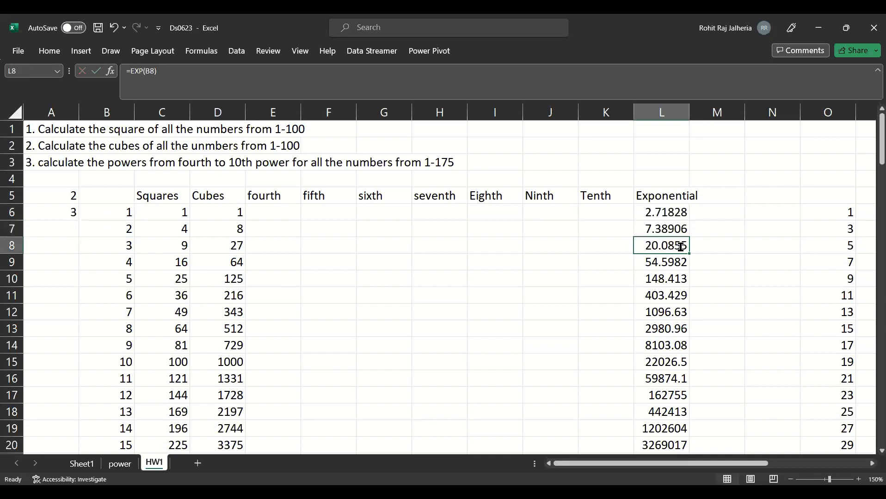
key("F2")
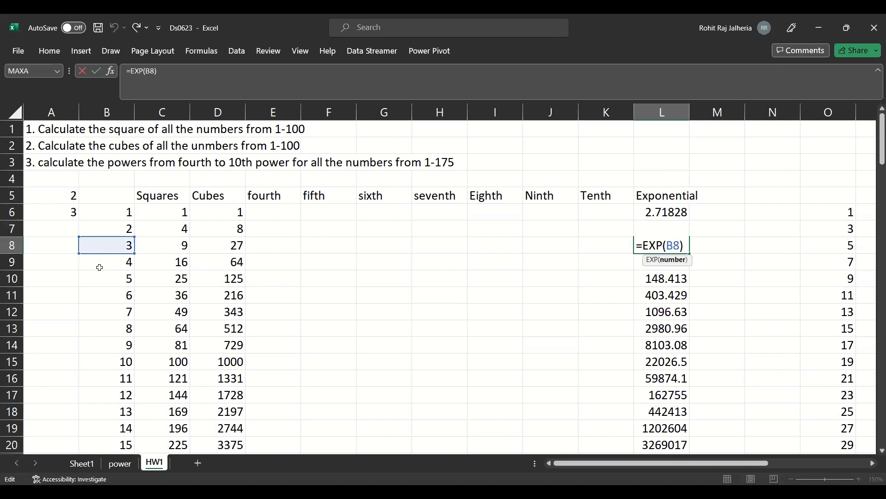
key("Return")
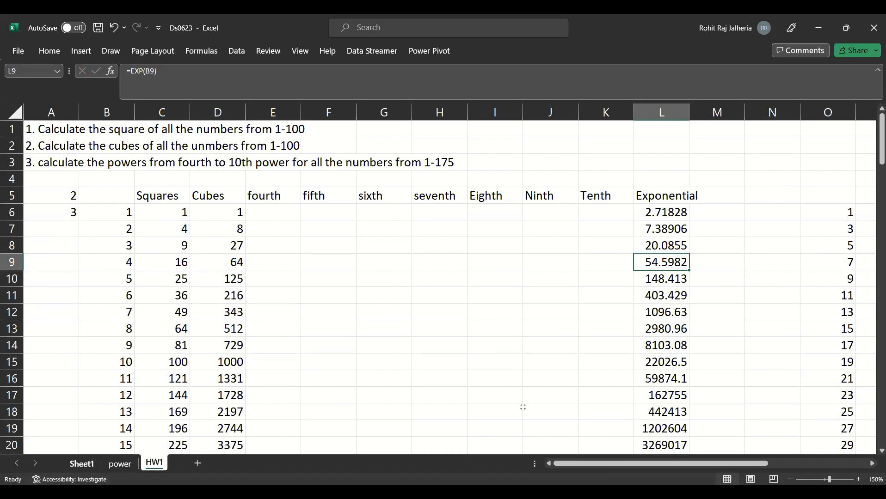
- On the power sheet, handwrite the expression 36 ÷ 6 × 3 + 2² − (3+5) in red across columns I to M
left_click(127, 469)
left_click(293, 184)
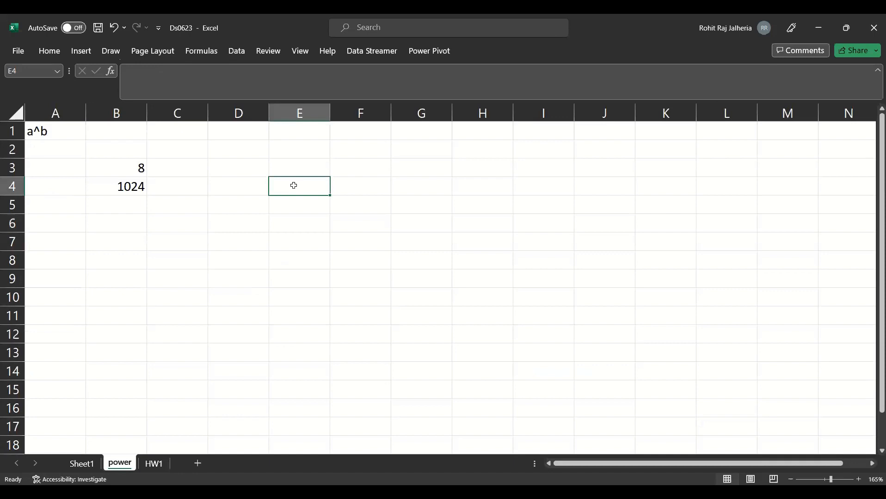
left_click(333, 165)
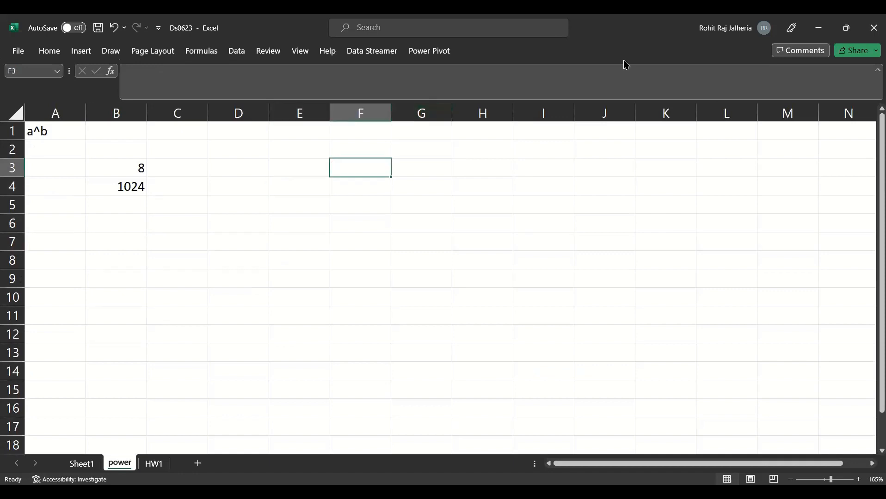
left_click_drag(530, 152, 535, 165)
mouse_move(554, 142)
left_mouse_down()
mouse_move(550, 159)
mouse_move(594, 150)
mouse_move(591, 165)
mouse_move(644, 148)
mouse_move(678, 163)
mouse_move(688, 153)
left_mouse_up()
mouse_move(695, 148)
left_mouse_down()
mouse_move(710, 160)
mouse_move(712, 143)
mouse_move(754, 146)
mouse_move(789, 163)
left_mouse_up()
left_click_drag(777, 143, 779, 152)
left_click_drag(785, 144, 789, 152)
left_click_drag(806, 140, 799, 153)
mouse_move(811, 133)
left_mouse_down()
mouse_move(813, 154)
mouse_move(810, 142)
left_mouse_up()
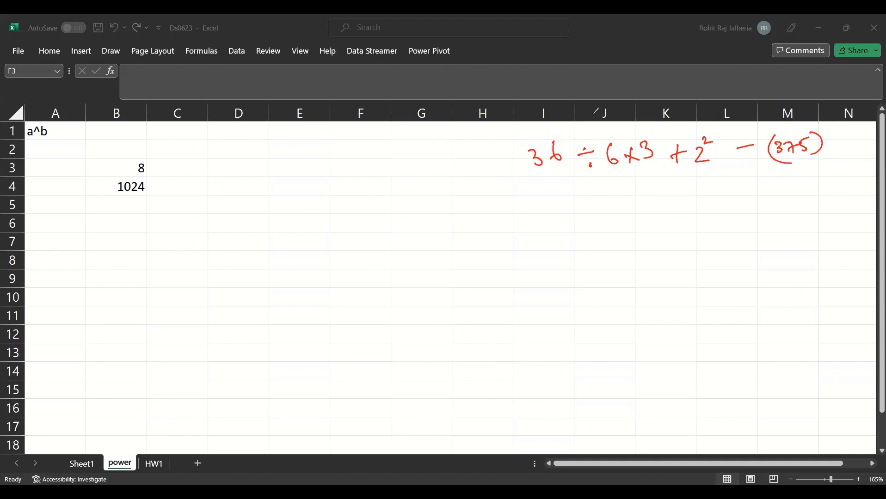
- Undo the last pen strokes and rewrite the plus sign and 5 inside the handwritten brackets
key("ctrl+z")
key("ctrl+z")
key("ctrl+z")
key("ctrl+z")
left_click_drag(776, 143, 776, 154)
left_click_drag(794, 140, 804, 152)
- Enter the expression 36/6*3+2^2-(3+5) as text in E6
left_click(294, 233)
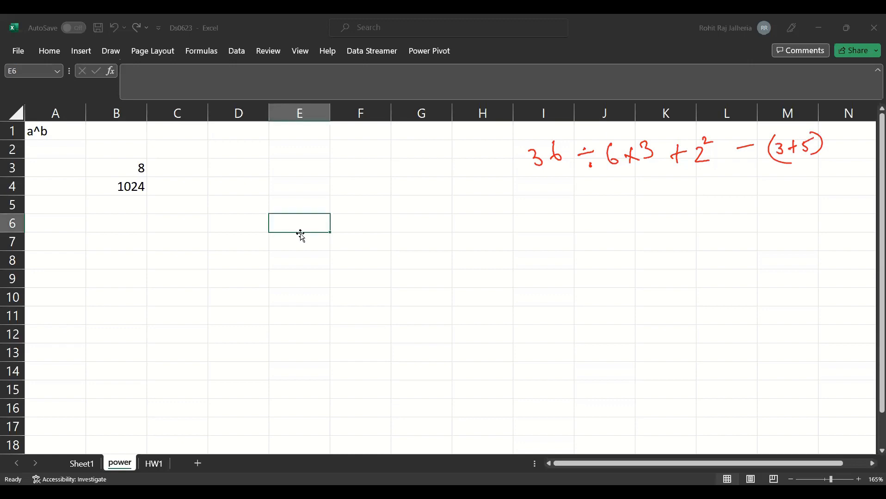
type("36/6*3+")
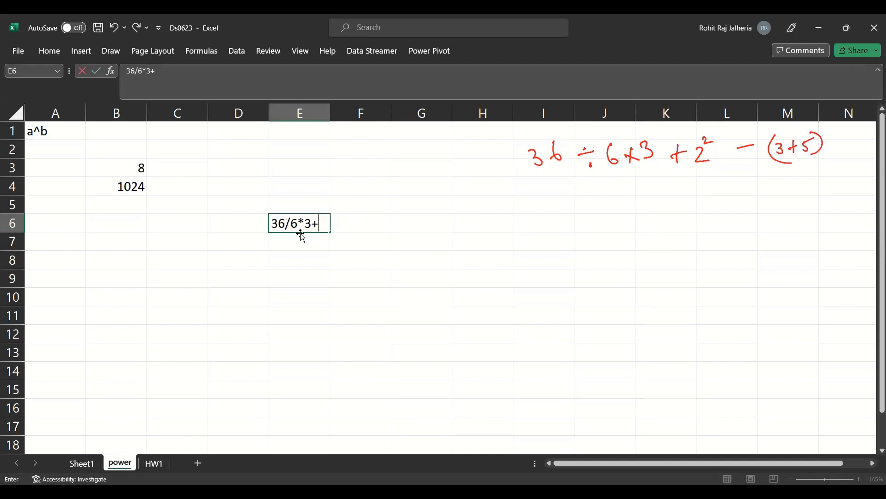
type("2^2-(3+")
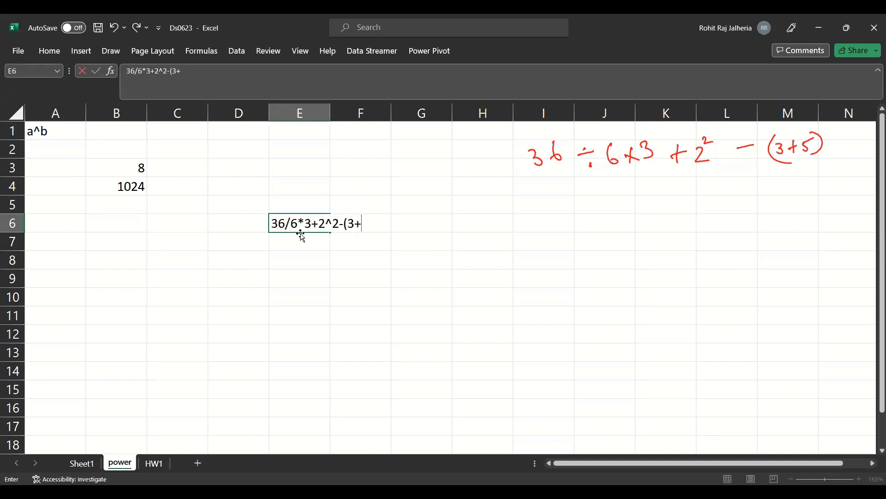
type("5)")
key("Return")
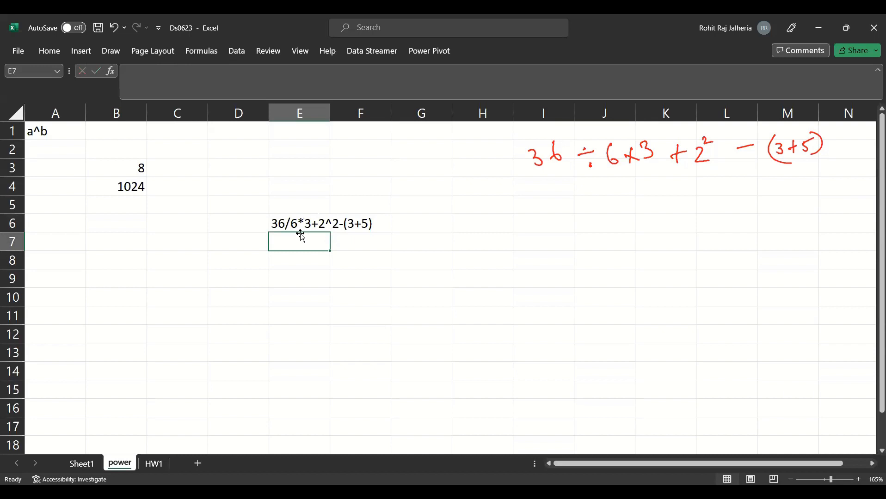
- Enter the formula =36/6*3+POWER(2,2)-(3+5) in E7
type("=")
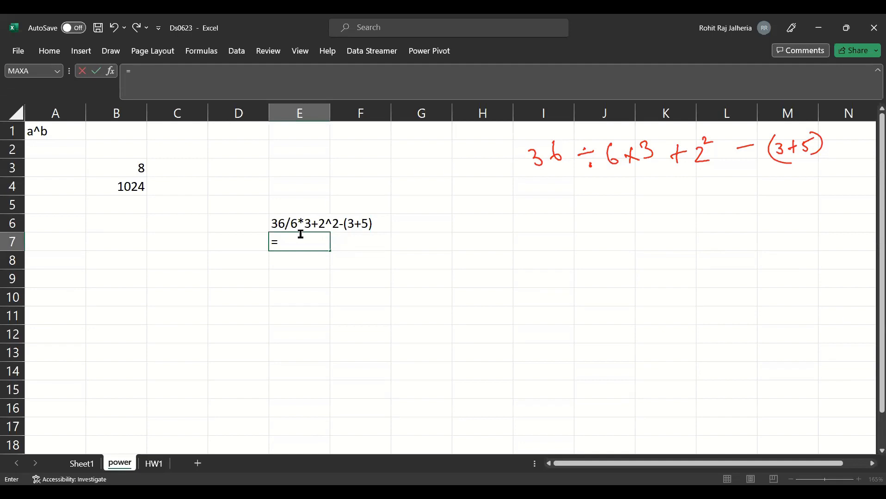
type("36/6*3+")
type("power")
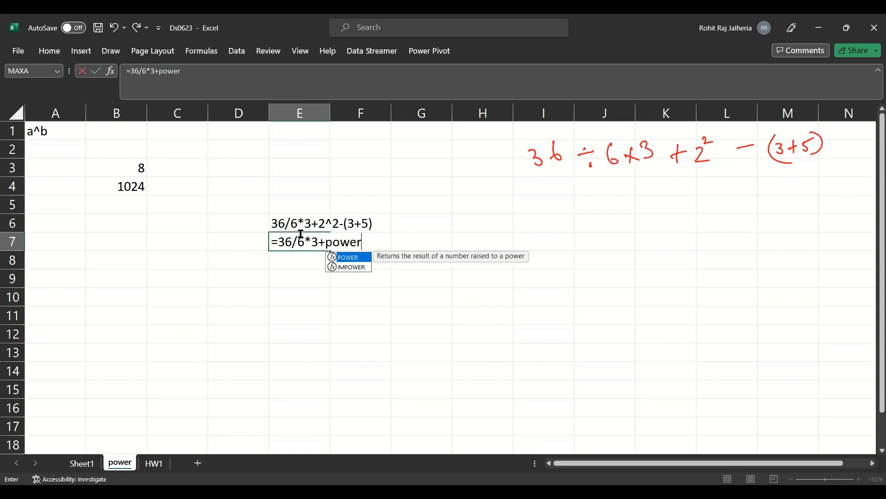
type("(2,2")
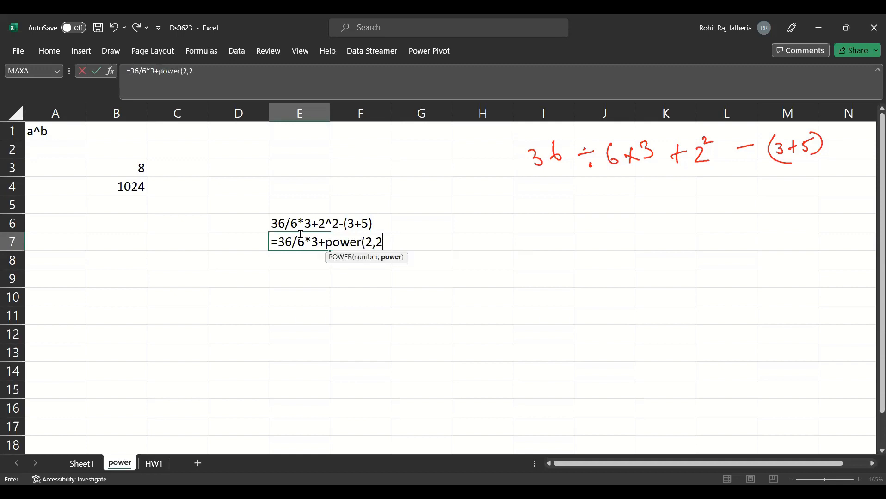
type(")")
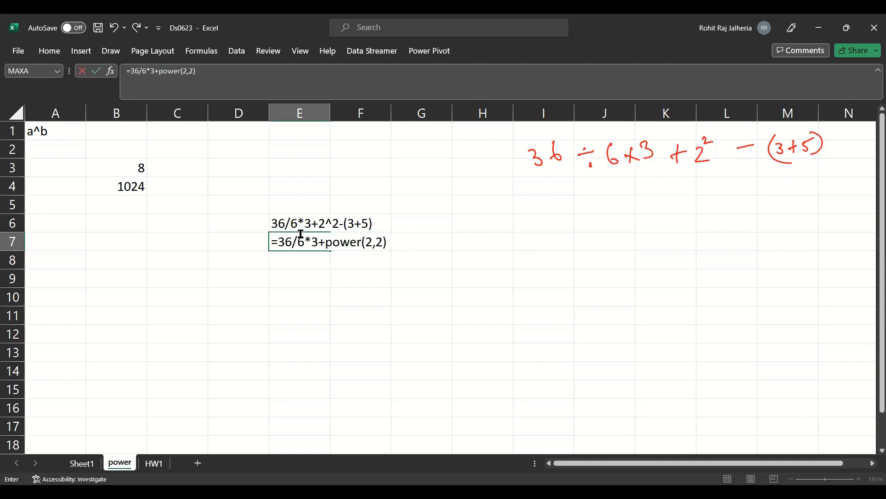
type("-(3+5)")
key("Return")
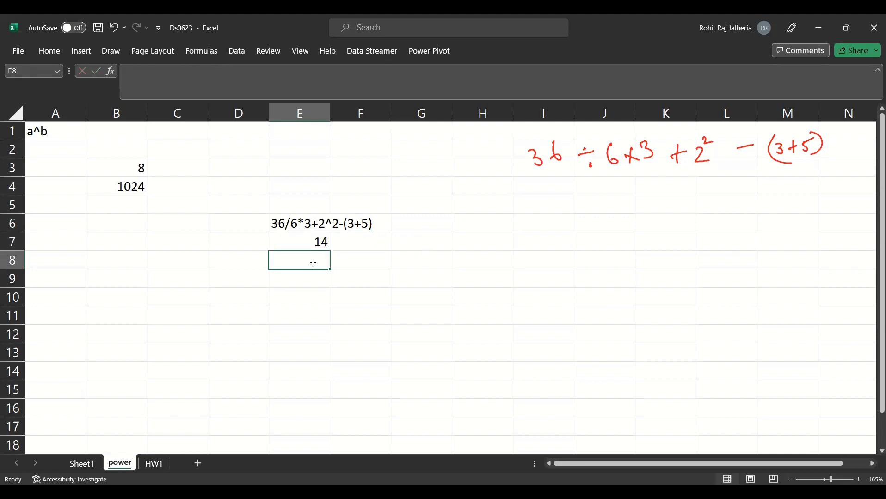
- Copy the formula from E7 into E8
left_click(311, 250)
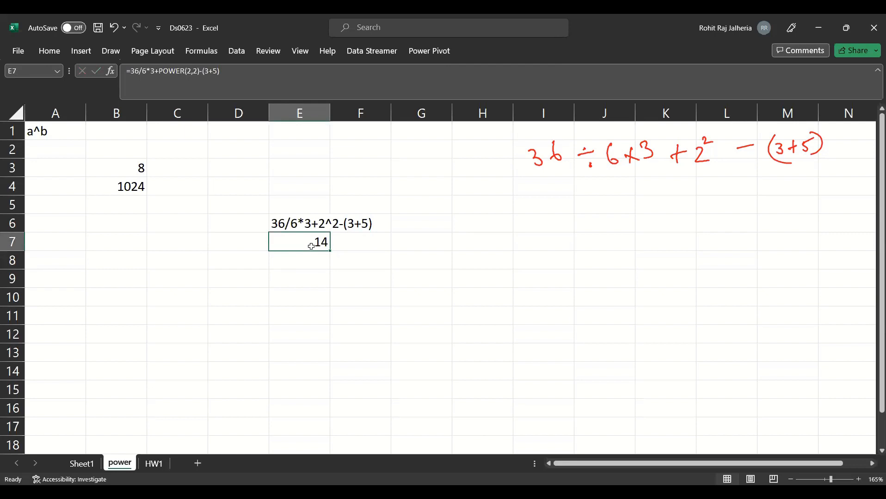
key("ctrl+c")
key("Down")
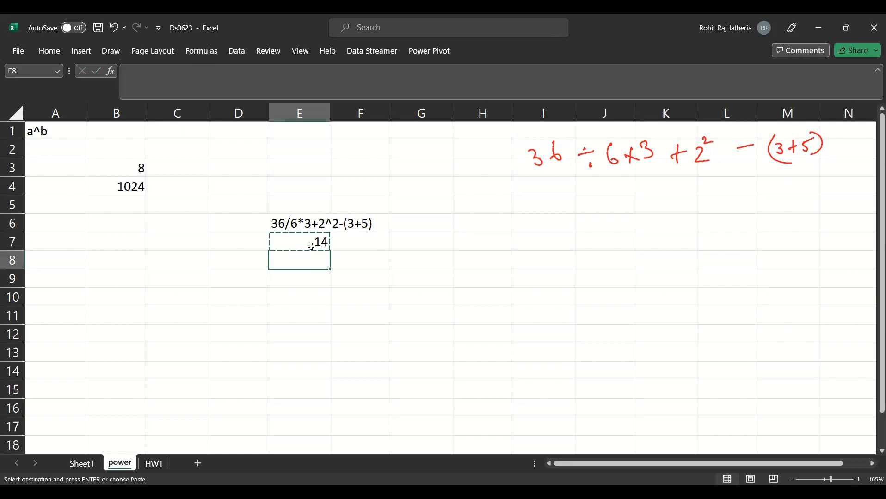
key("Return")
- Replace the bracketed (3+5) in the E8 formula with SUM(3,5)
double_click(311, 260)
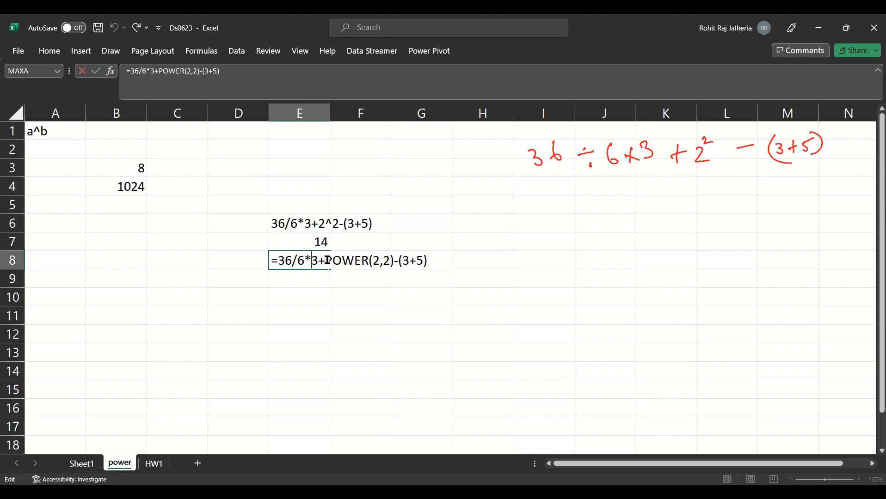
left_click_drag(401, 261, 423, 263)
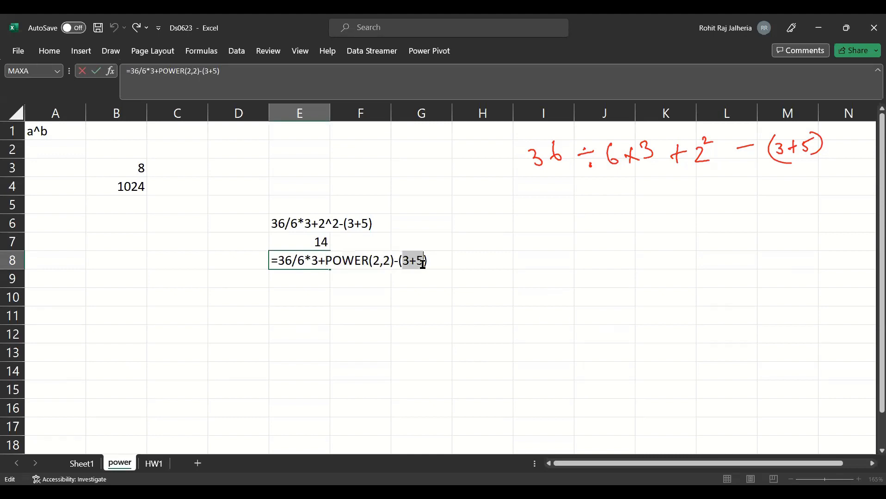
left_click_drag(318, 261, 325, 261)
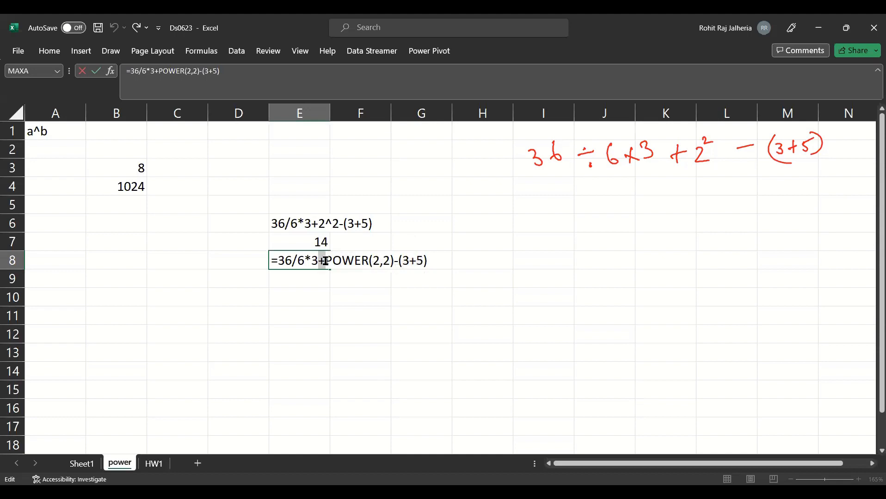
left_click(310, 259)
double_click(311, 258)
left_click(401, 260)
type("SUM")
key("Right")
key("Right")
key("Delete")
type(",")
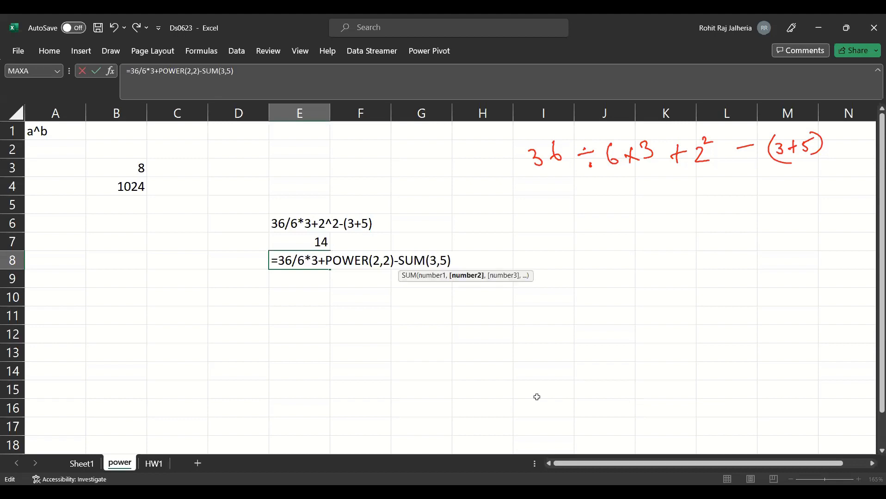
key("Return")
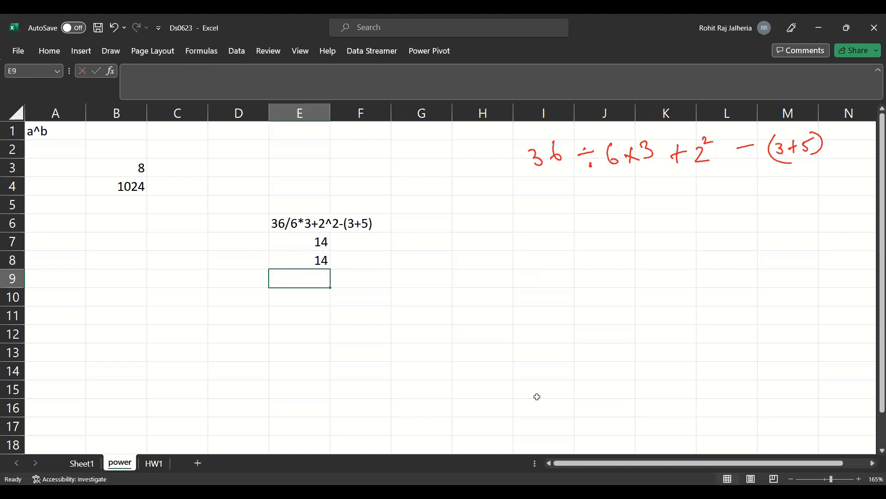
- Wrap the 36/6*3 part of the E8 formula in a PRODUCT function
double_click(318, 263)
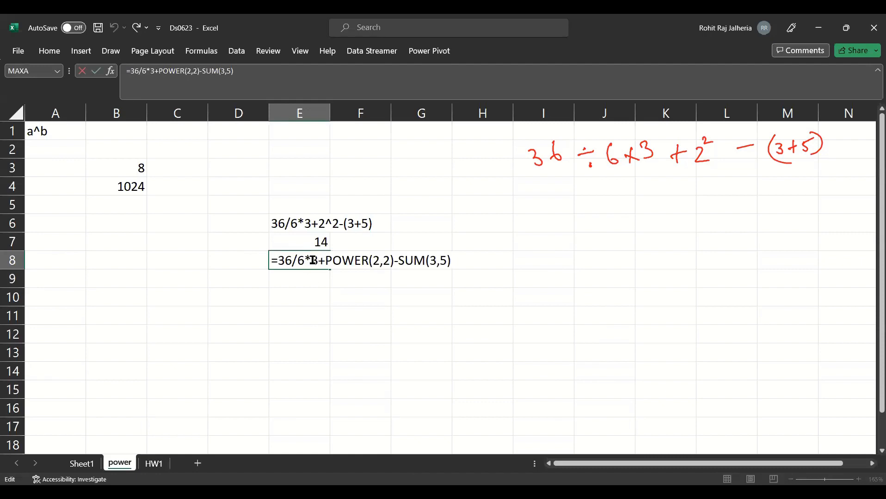
left_click_drag(312, 261, 304, 261)
left_click_drag(311, 261, 318, 261)
left_click_drag(304, 261, 279, 262)
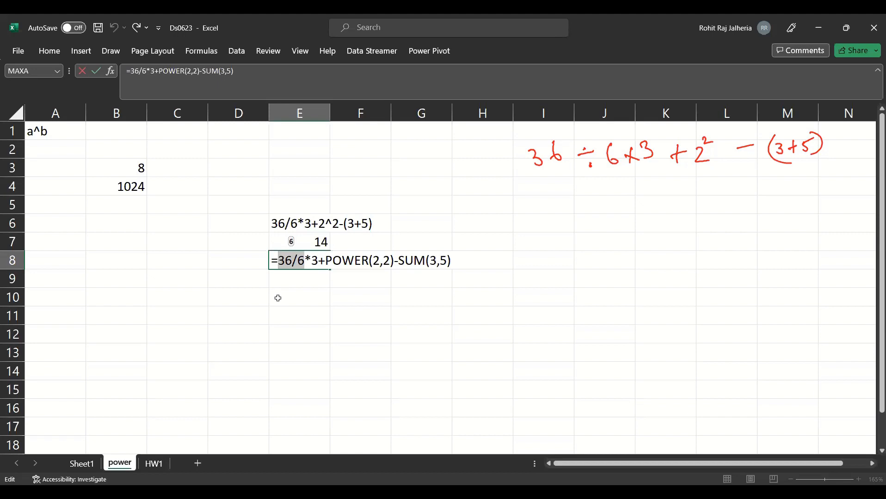
left_click(279, 264)
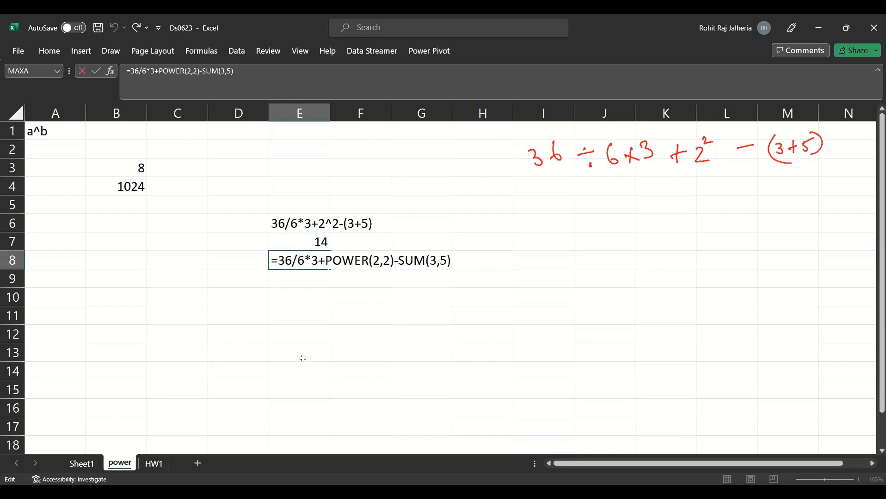
type("pro")
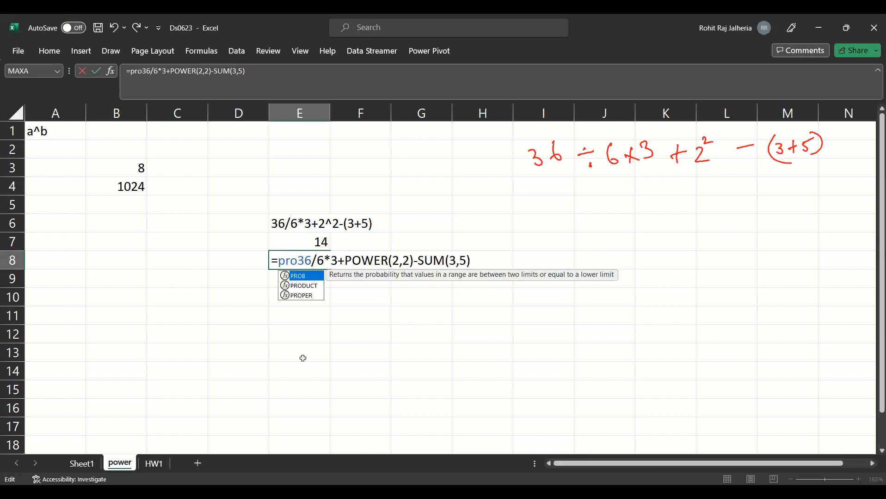
key("Down")
key("Tab")
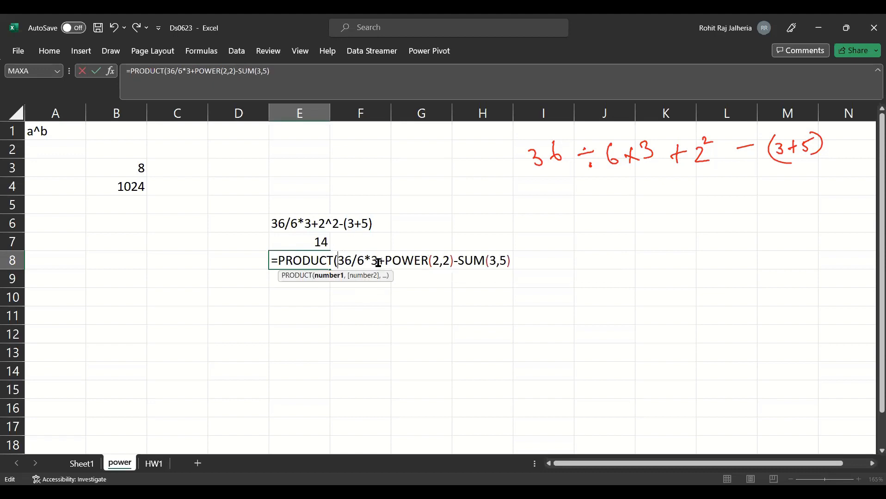
left_click(377, 263)
type(")")
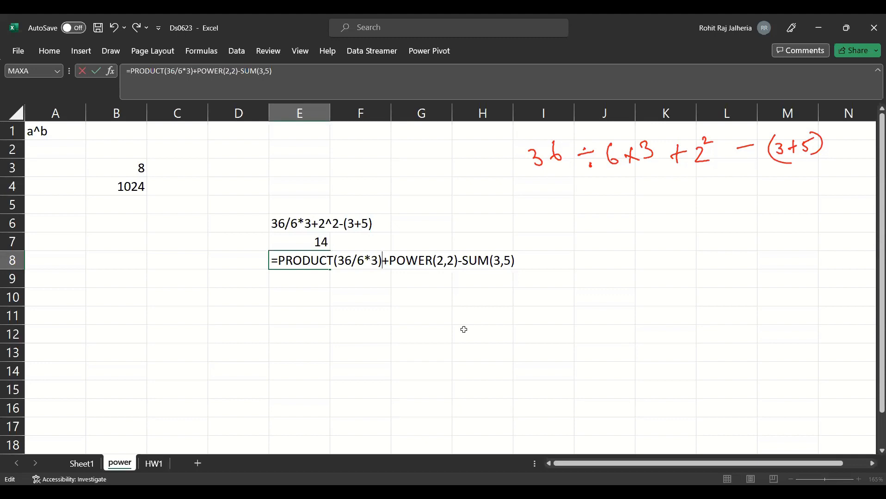
- Replace the multiplication sign inside PRODUCT with a comma so E8 uses PRODUCT(36/6,3), and commit the formula
key("Left")
key("Left")
key("BackSpace")
type(",")
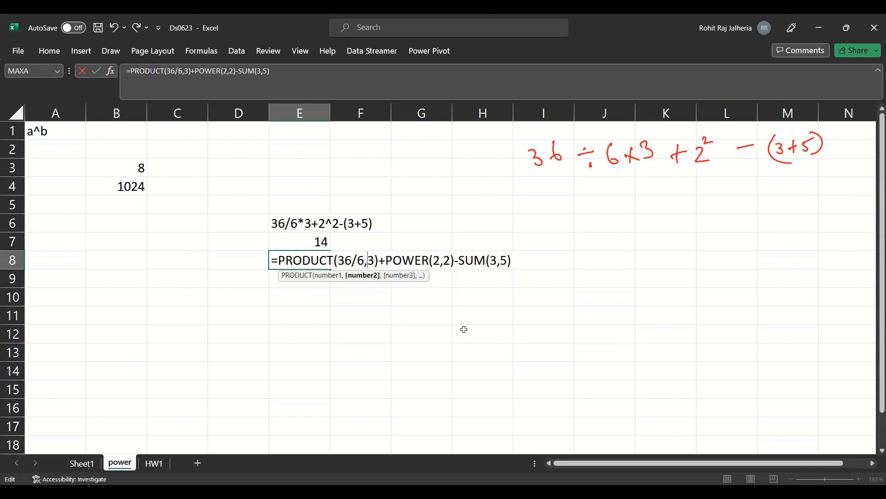
key("Return")
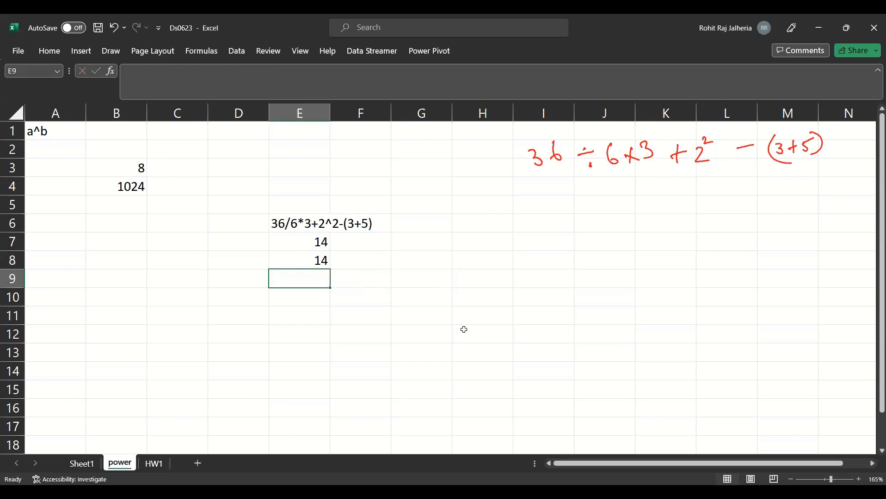
- Review the formula in E7 without changing it
left_click(320, 242)
double_click(357, 245)
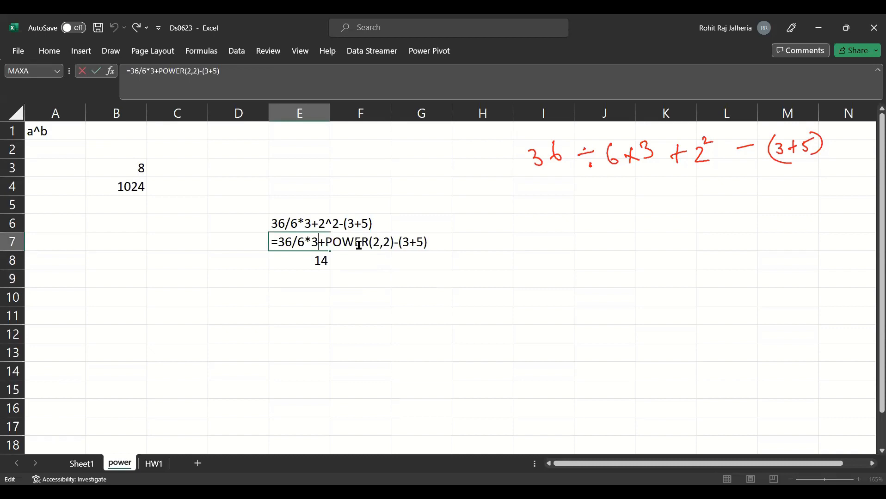
key("Return")
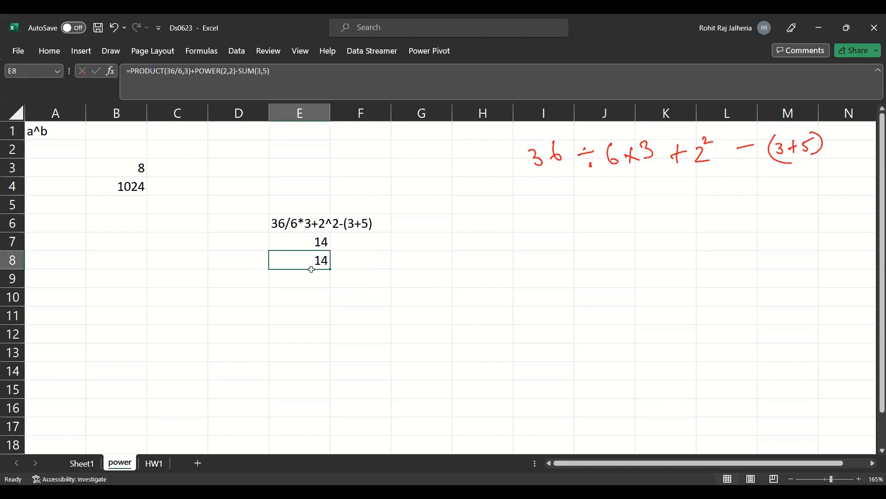
- Examine the terms around the plus sign in E8 and enclose the whole formula in an outer SUM function
double_click(310, 261)
left_click(380, 261)
left_click_drag(380, 262, 384, 261)
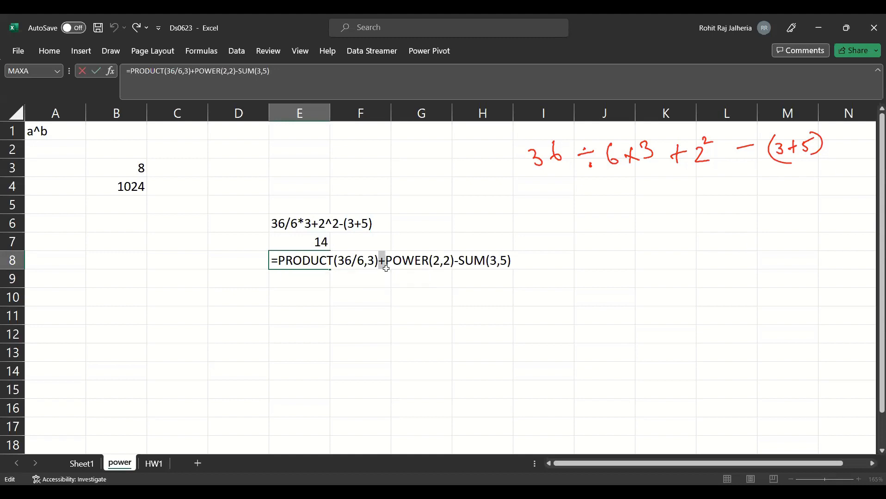
left_click_drag(382, 260, 280, 261)
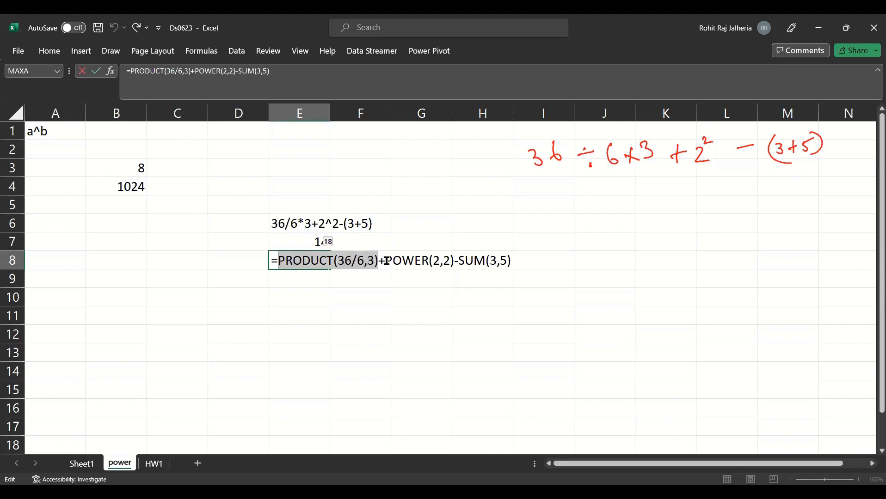
left_click_drag(386, 261, 515, 269)
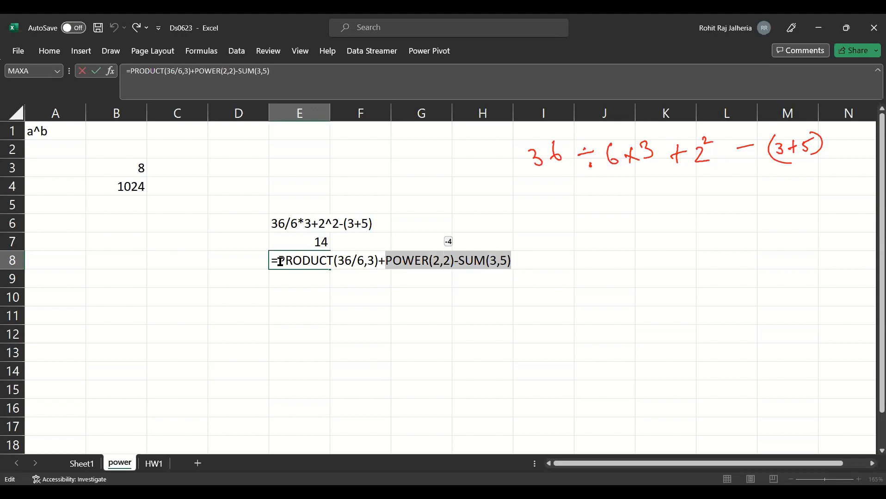
key("ctrl+y")
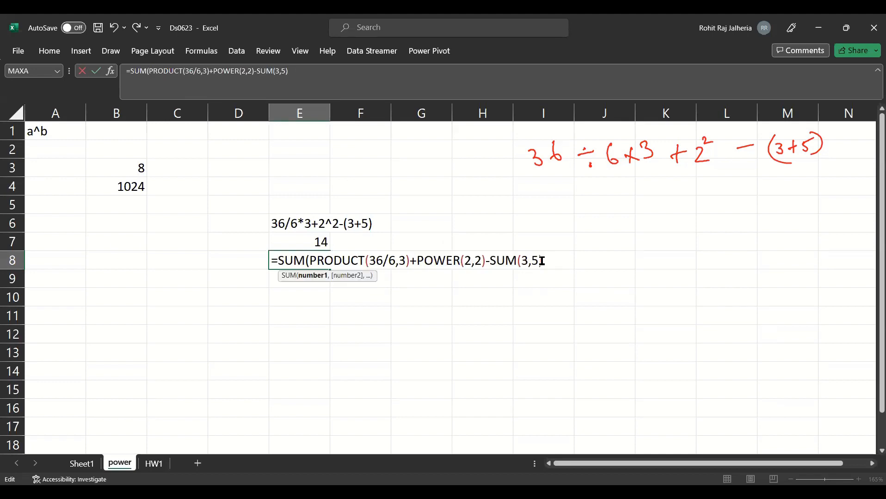
type(")")
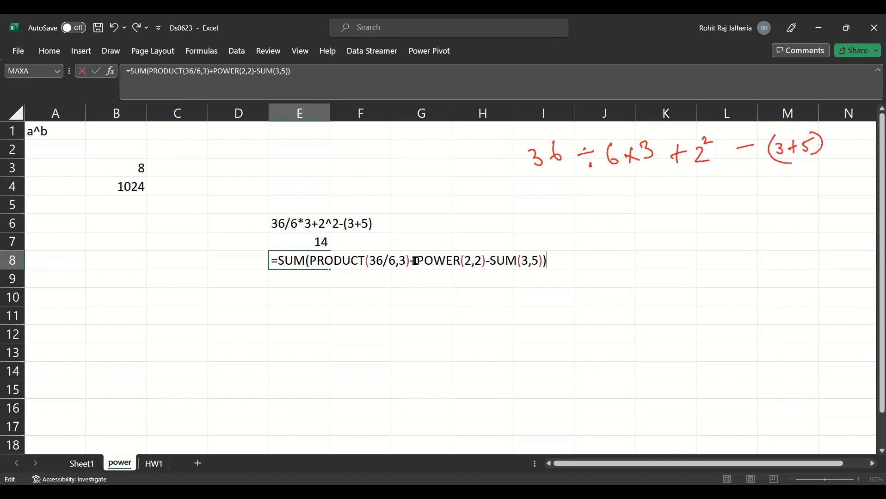
- Replace the plus sign with a comma so E8 holds =SUM(PRODUCT(36/6,3),POWER(2,2)-SUM(3,5)), check both arguments and commit the formula
left_click(414, 261)
key("BackSpace")
type(",")
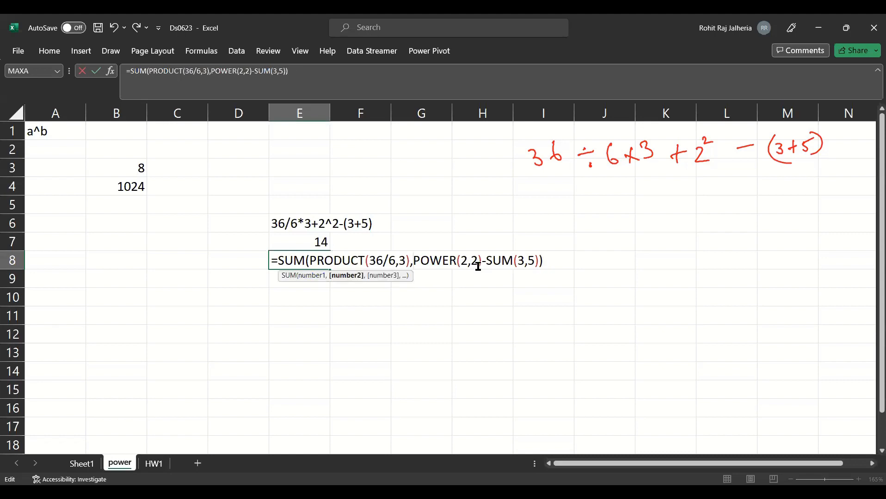
left_click(370, 261)
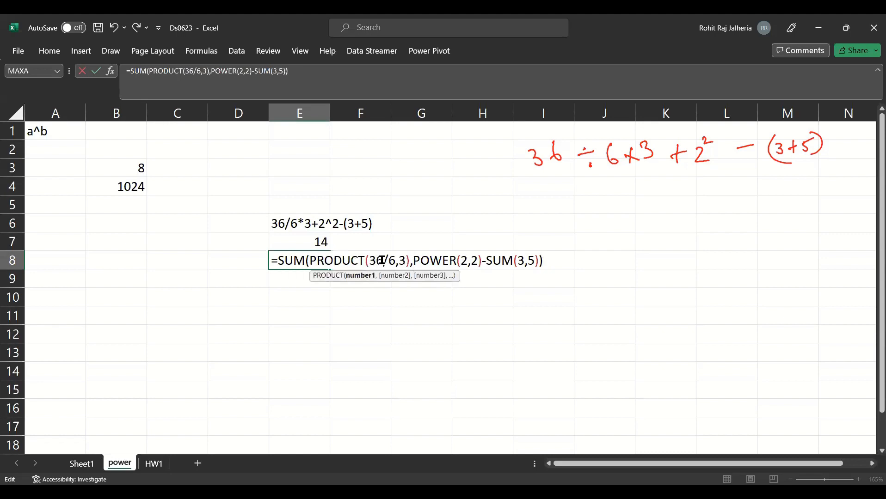
left_click_drag(408, 262, 309, 272)
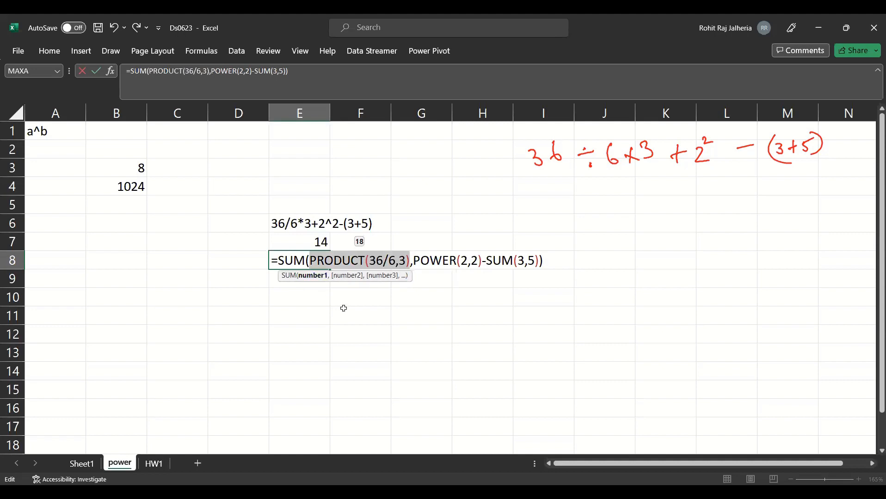
left_click_drag(457, 262, 539, 261)
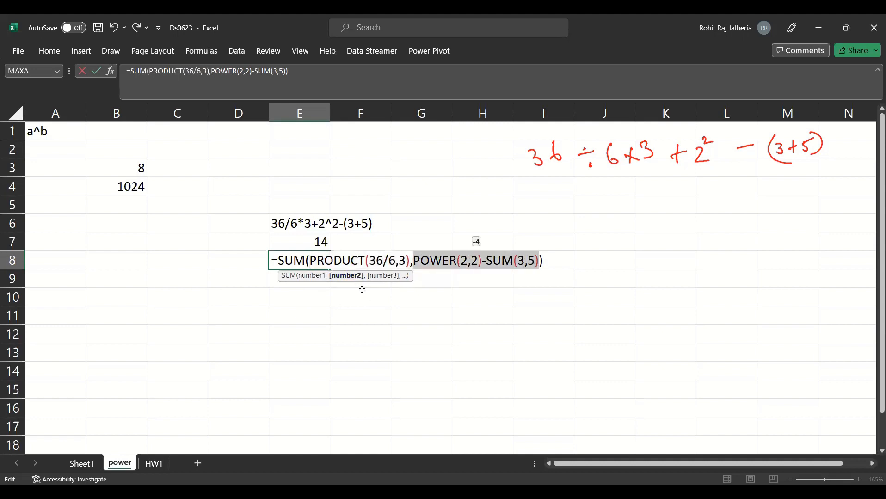
key("Return")
- Inspect the E8 formula, checking the minus sign before SUM(3,5) and the 36/6 argument inside PRODUCT
left_click(314, 261)
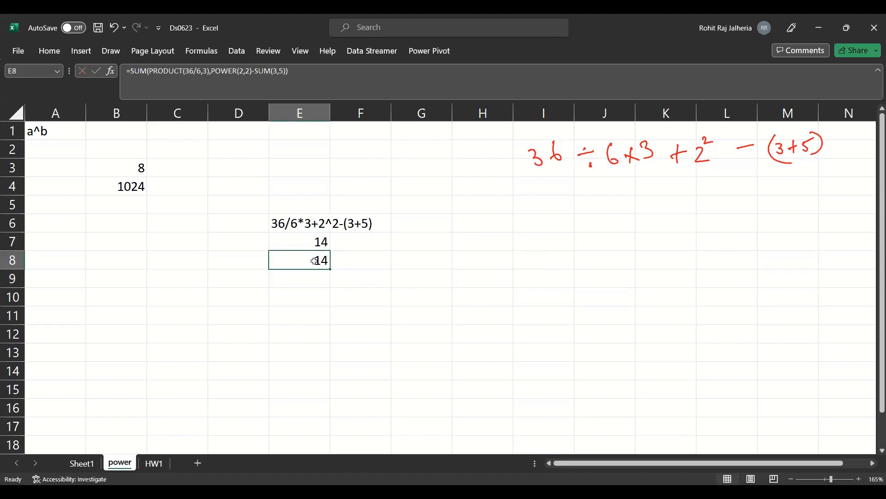
double_click(314, 261)
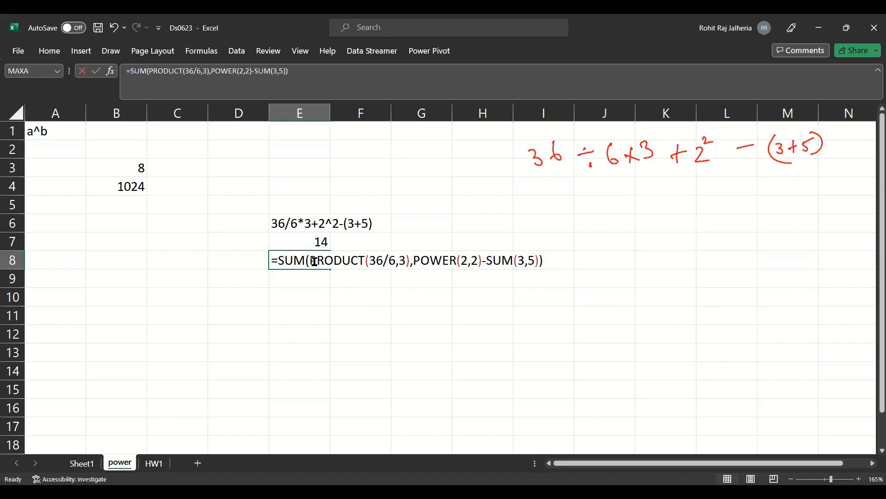
left_click(483, 263)
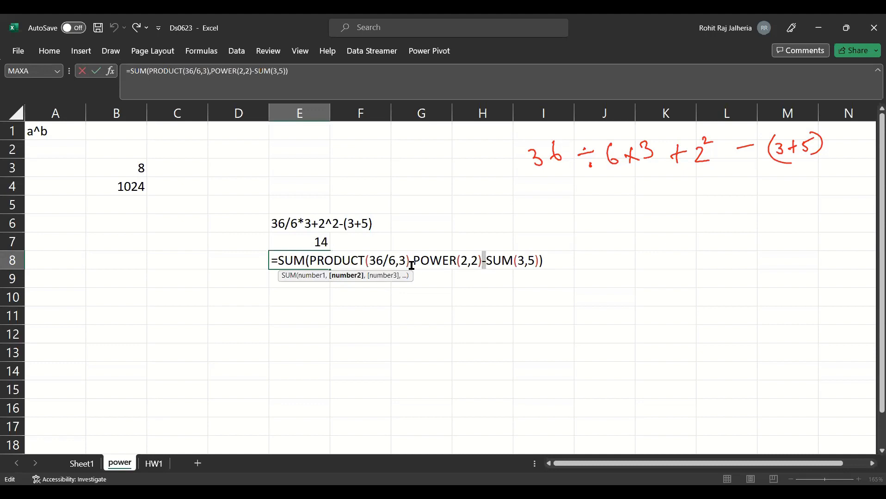
mouse_move(374, 262)
left_mouse_down()
mouse_move(394, 262)
mouse_move(369, 261)
left_mouse_up()
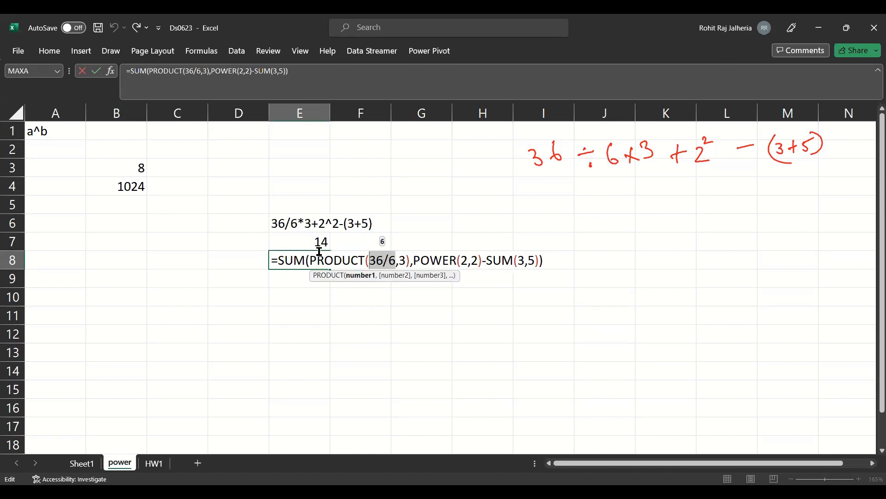
left_click(309, 242)
double_click(312, 242)
left_click(313, 261)
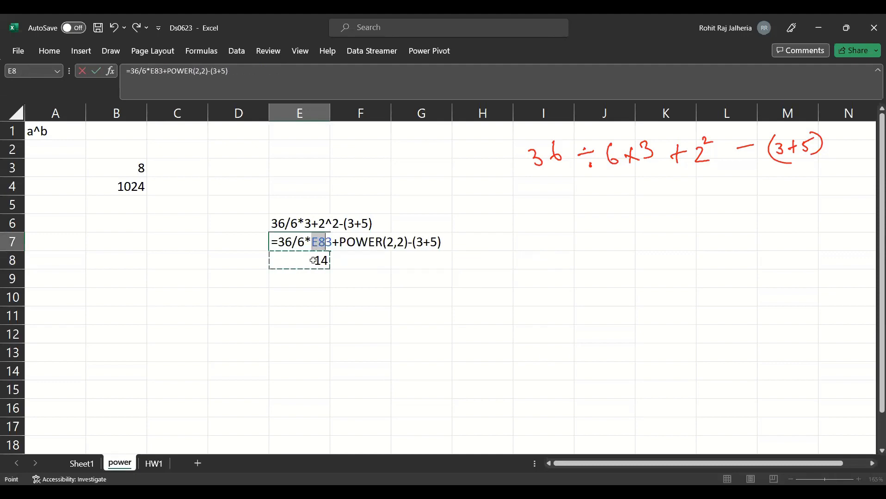
key("Escape")
- Compare the written expression in E6 with the formulas in E7 and E8, leaving all three unchanged
double_click(313, 261)
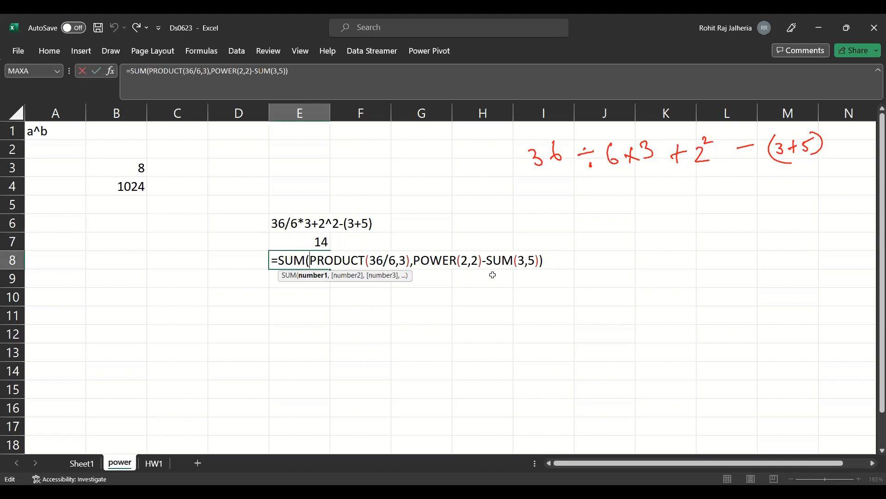
key("Return")
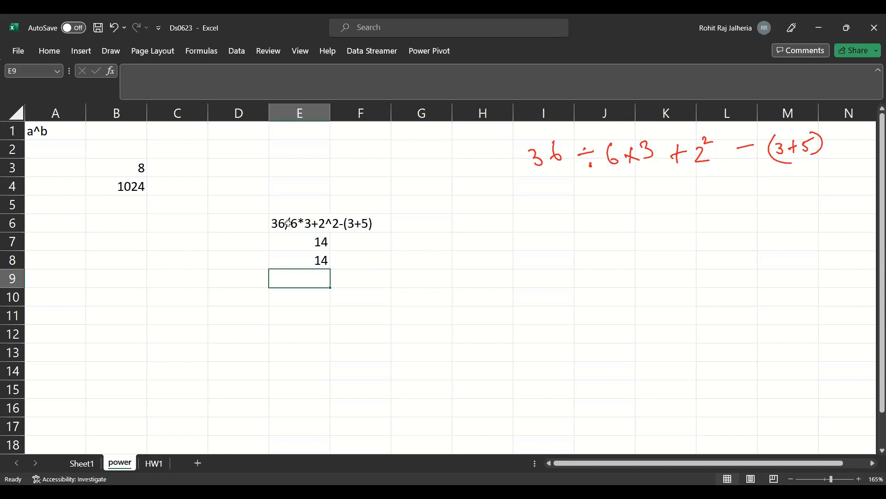
left_click(288, 224)
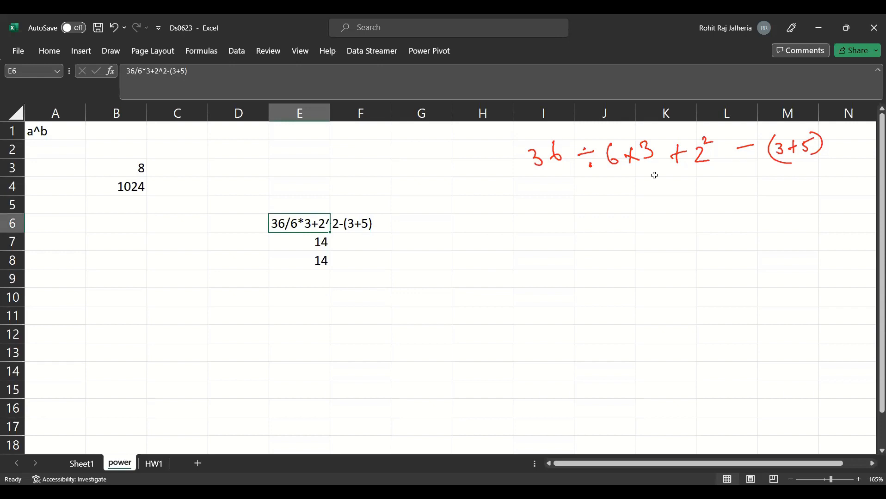
double_click(296, 242)
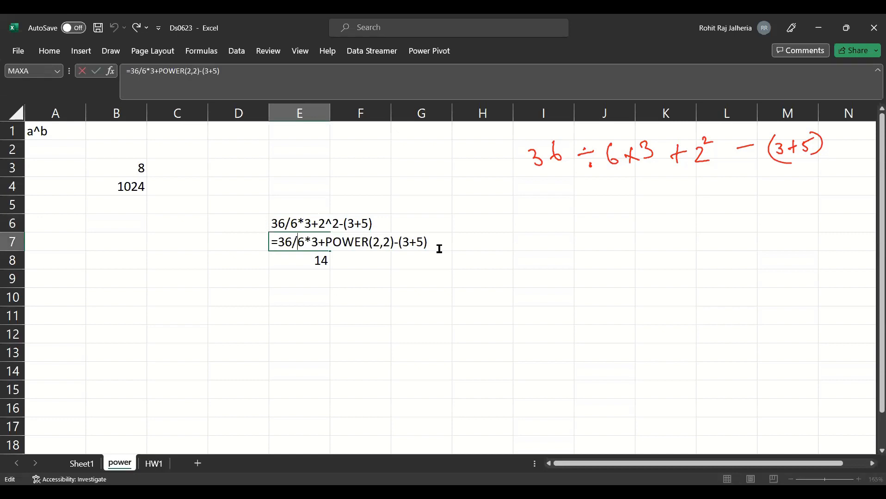
key("ctrl+Return")
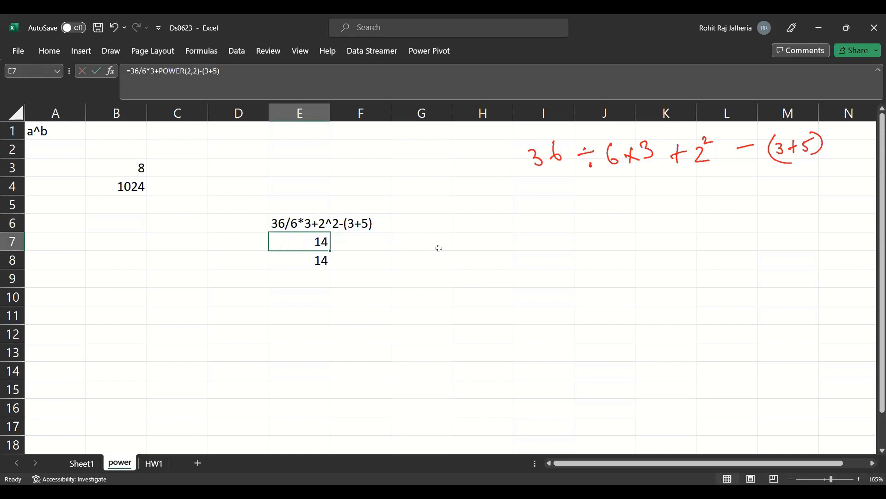
double_click(300, 263)
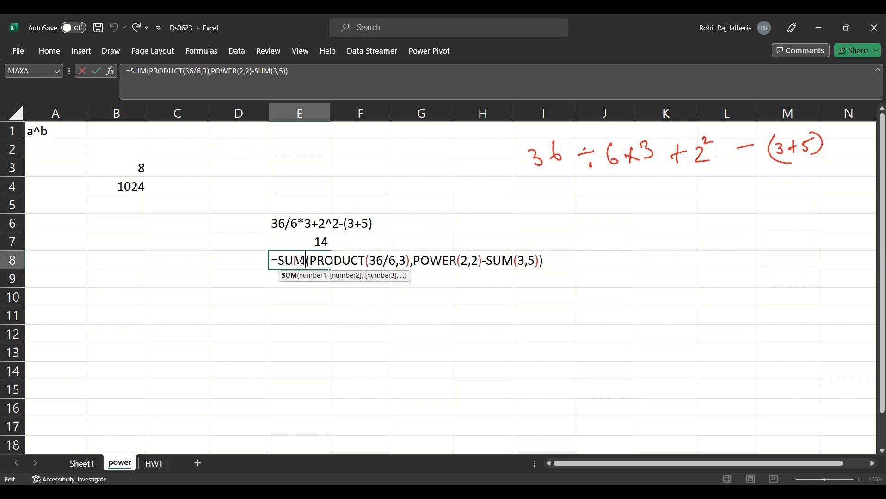
key("Return")
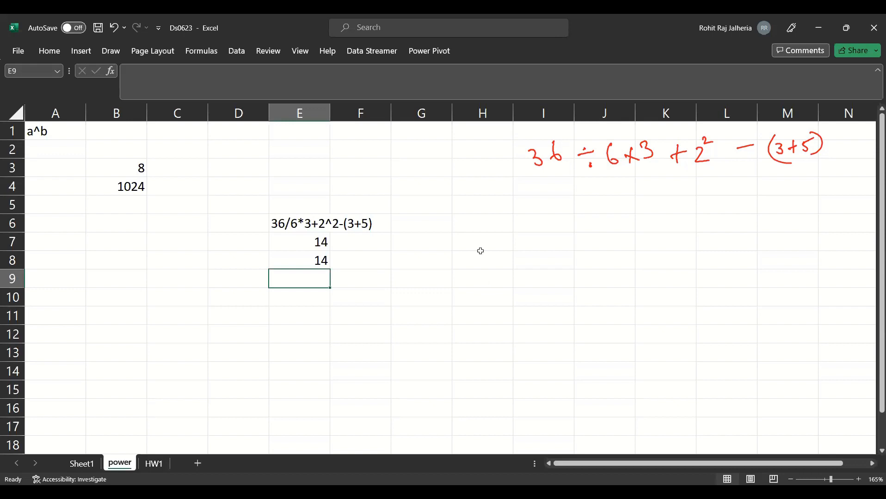
- Switch to Microsoft Whiteboard and examine the BODMAS notes with the right and wrong worked solutions
key("alt+Tab")
left_click_drag(166, 127, 210, 364)
scroll(178, 248, "up", 5)
scroll(158, 250, "down", 1)
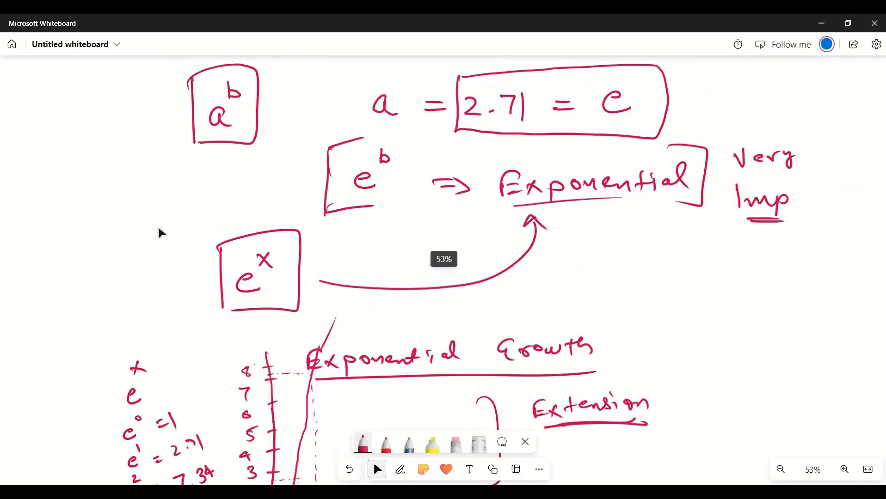
scroll(160, 252, "up", 15)
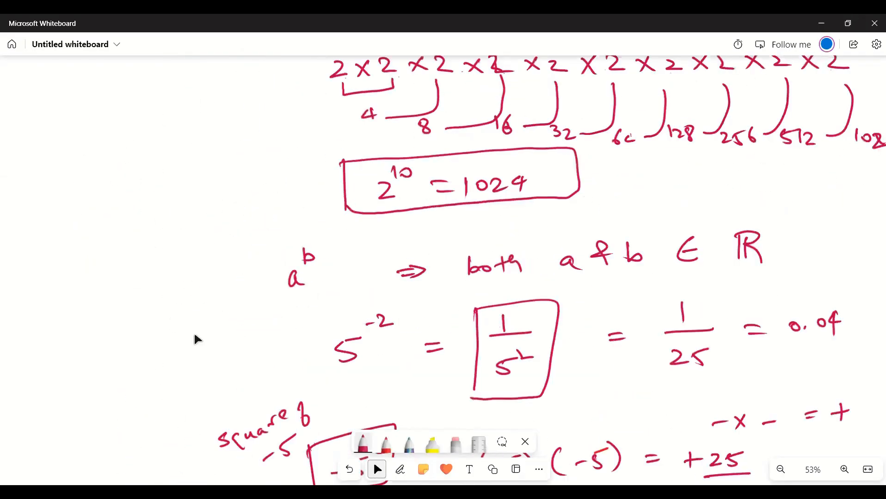
scroll(195, 336, "down", 2)
left_click_drag(143, 123, 154, 379)
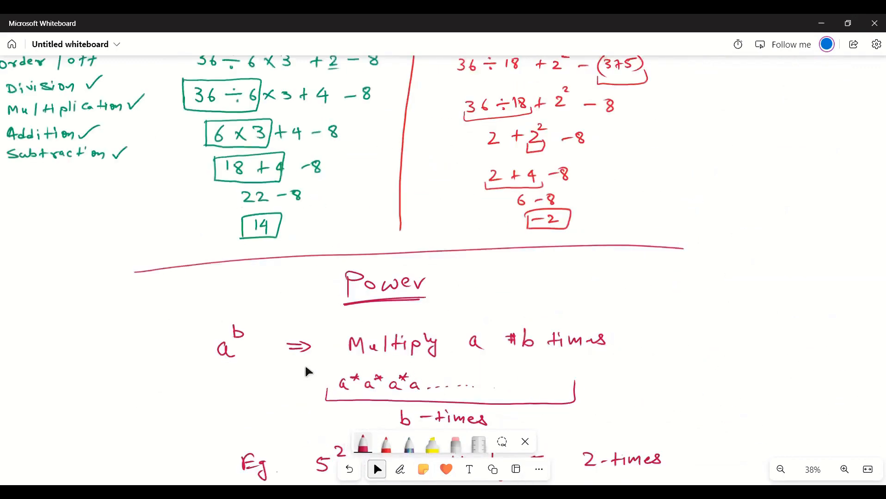
left_click_drag(167, 127, 345, 291)
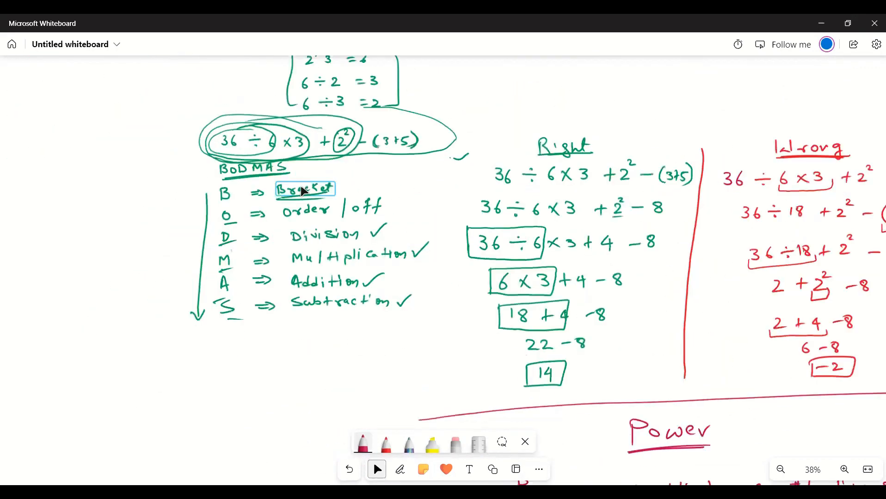
scroll(428, 174, "up", 2)
scroll(418, 230, "up", 1)
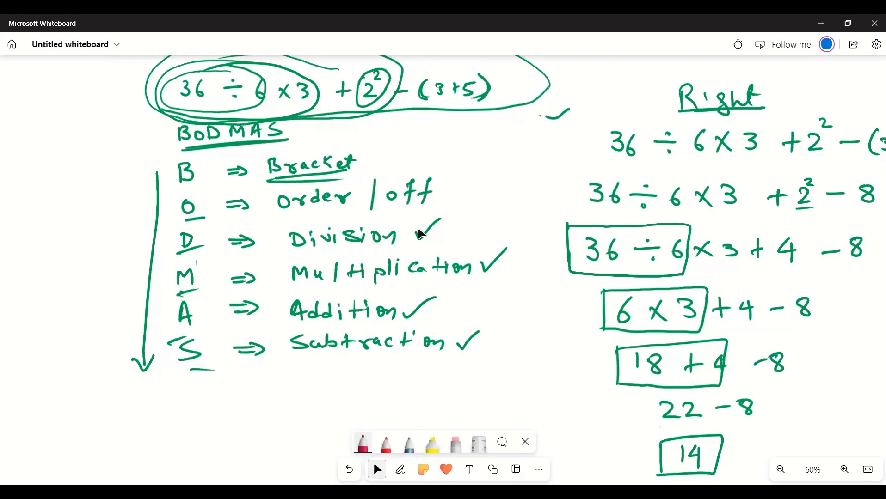
key("alt+w")
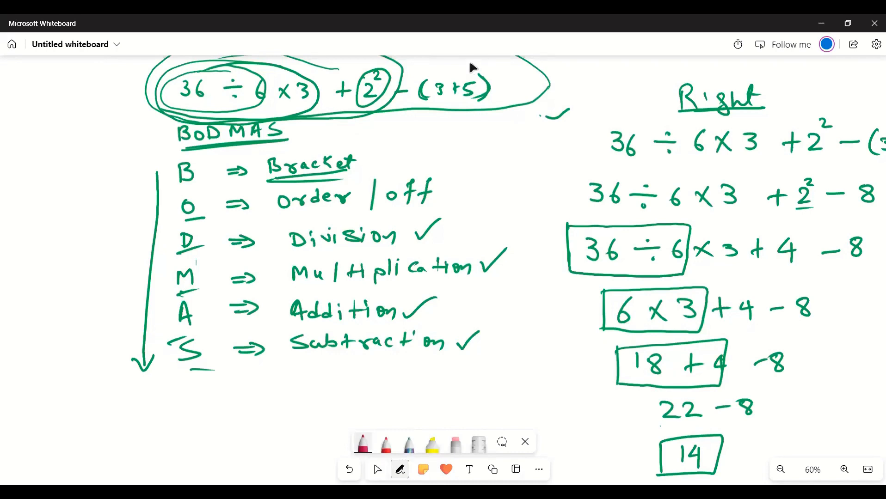
- Switch back to Excel and, on the HW1 sheet, review the exponent in A5 and the Squares formula in C6
key("alt+Tab")
left_click(154, 463)
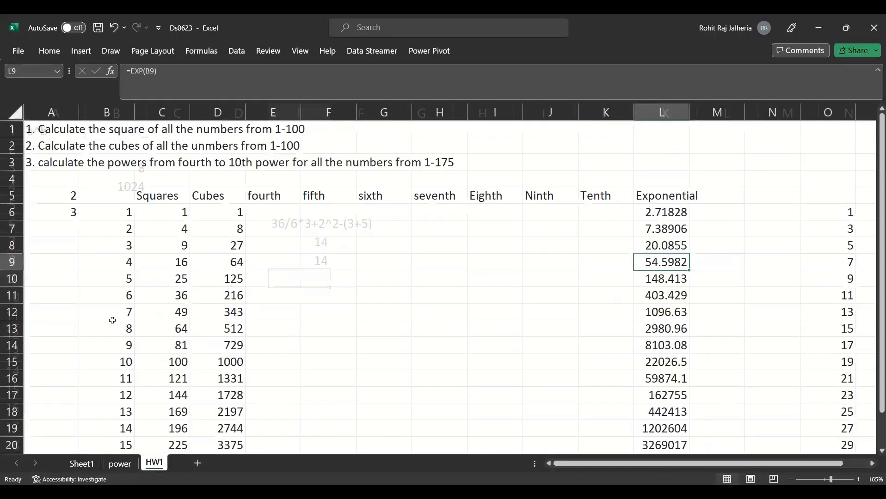
left_click(68, 197)
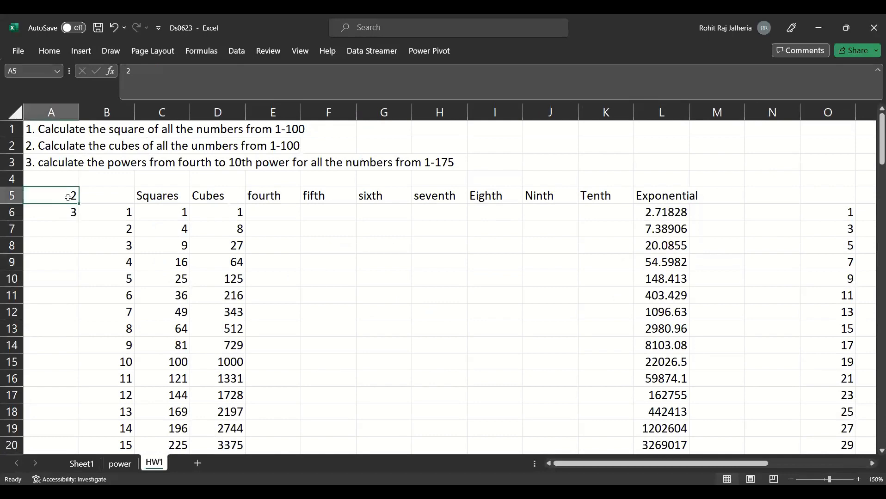
left_click(180, 213)
double_click(180, 213)
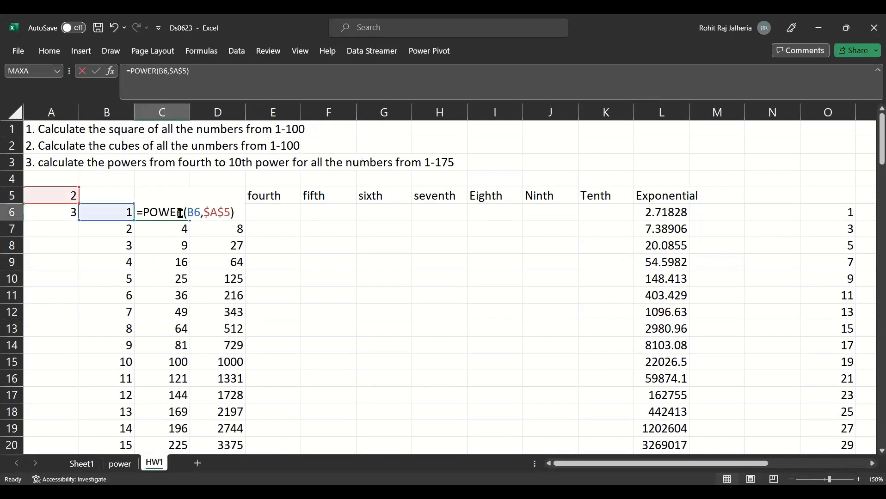
key("Escape")
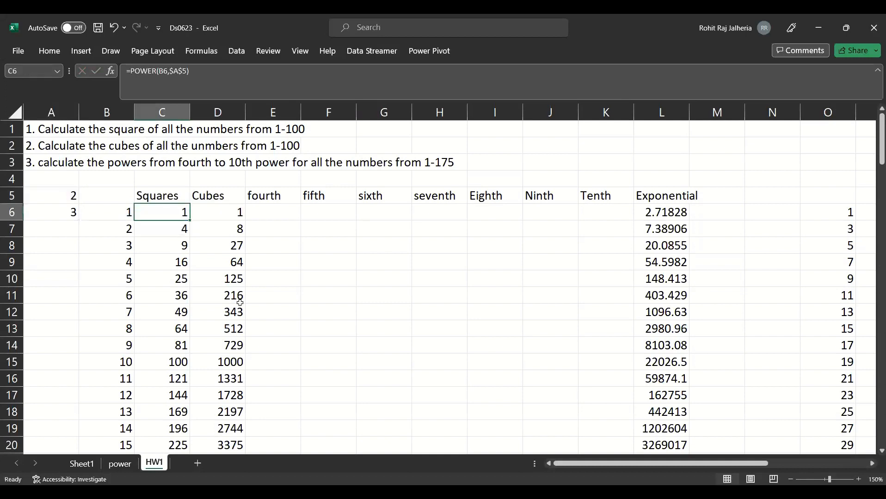